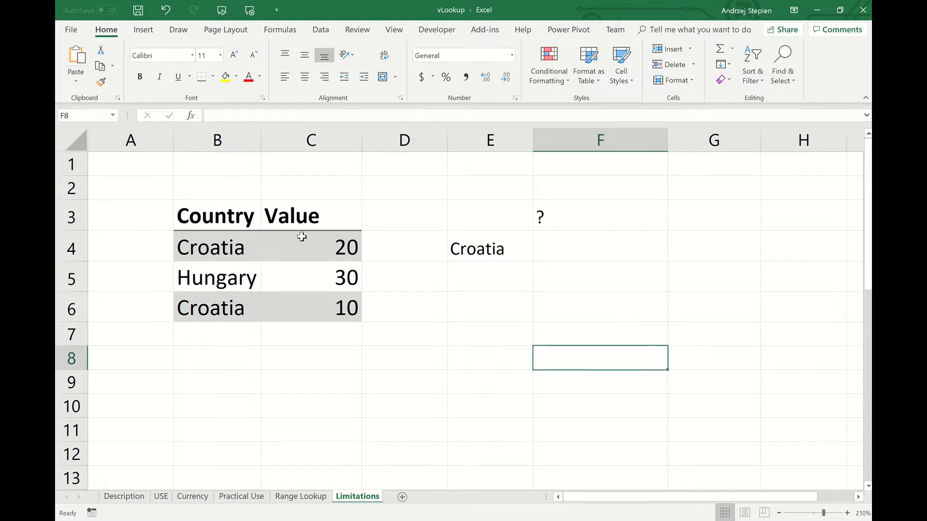
Copy the Hungary row B5:C5 into row 7 beneath the table and set the copied row's value to 10.
left_click_drag(203, 220, 318, 302)
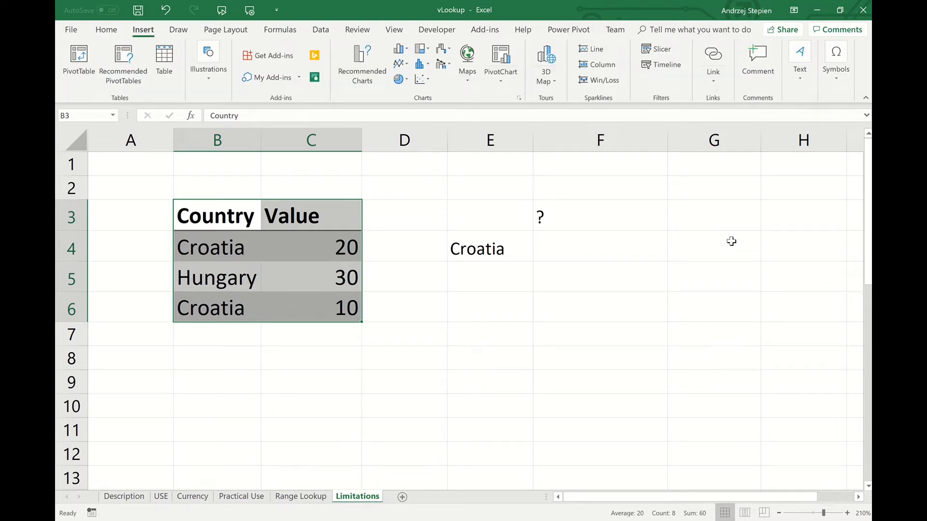
left_click(234, 276)
left_click_drag(234, 277, 305, 279)
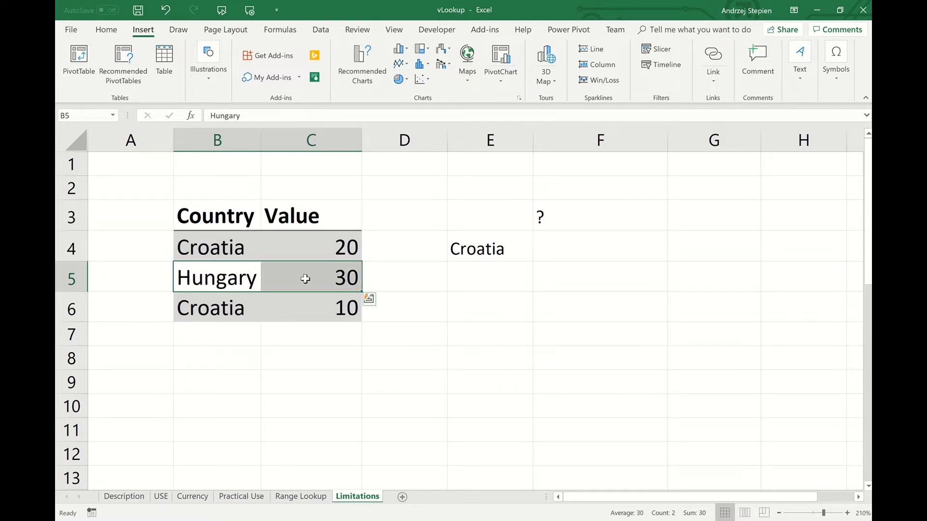
key("ctrl+c")
left_click(225, 341)
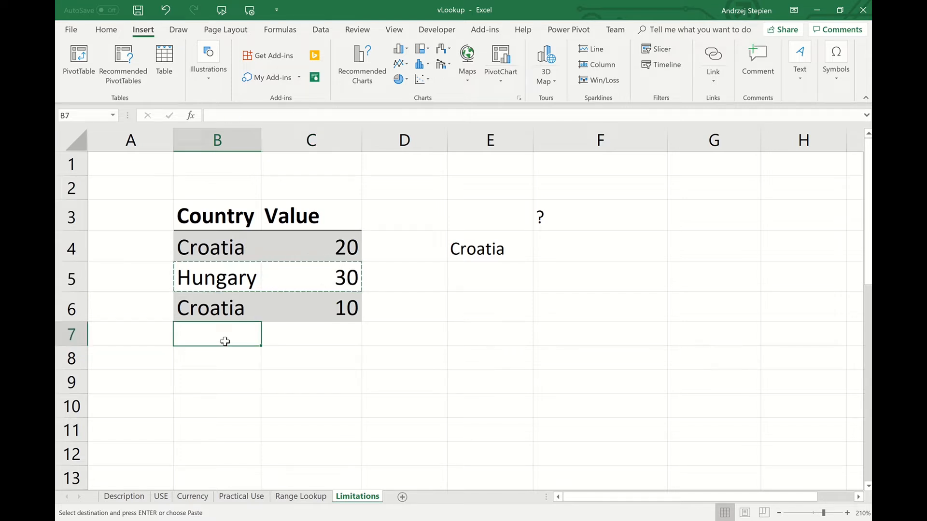
key("ctrl+v")
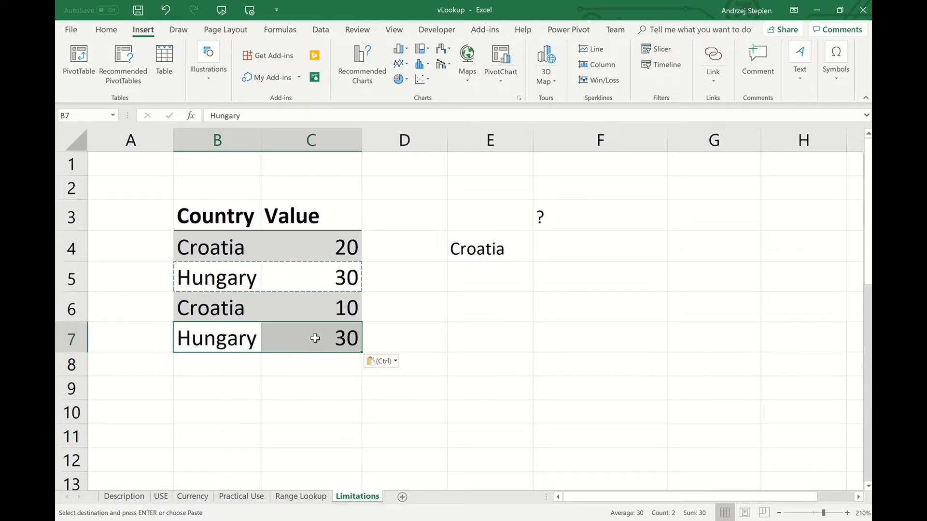
left_click(315, 338)
type("10")
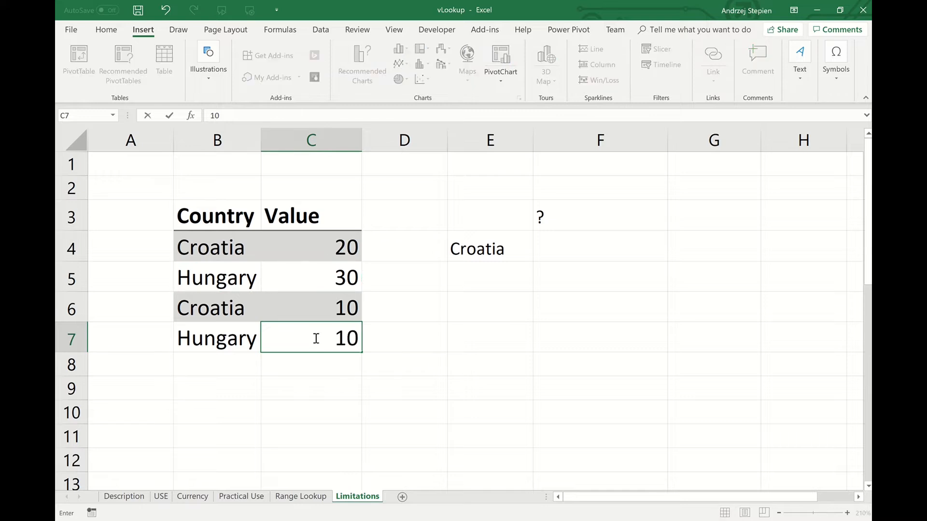
key("Return")
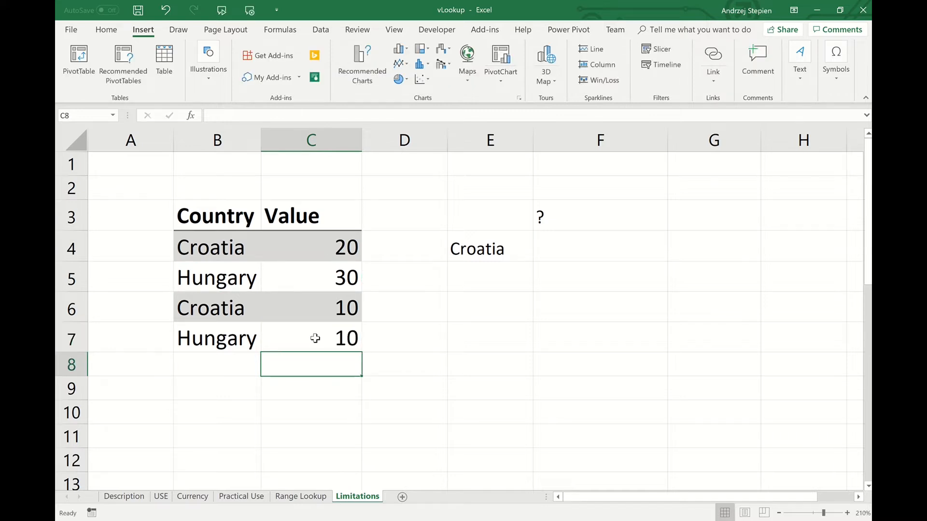
Insert a SUMIF function in cell F4 with the countries in B4:B7 as its range.
left_click(560, 250)
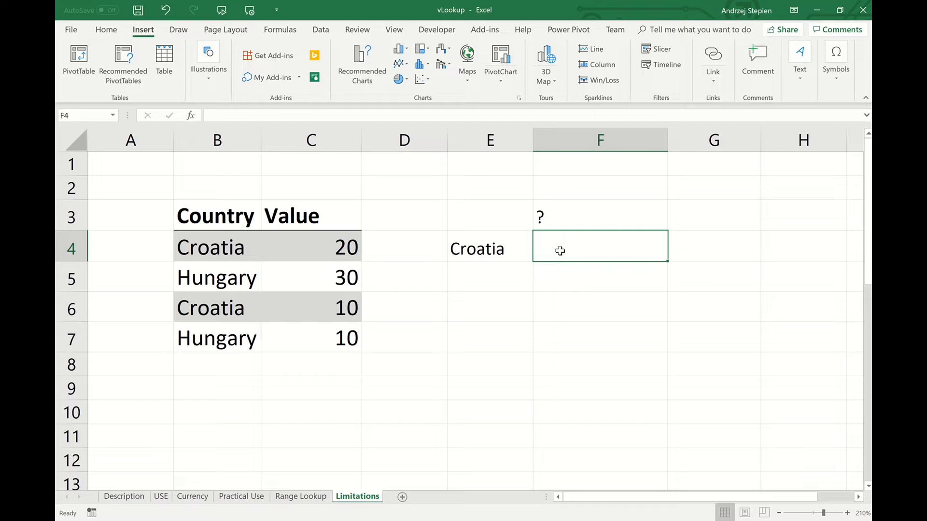
left_click(287, 31)
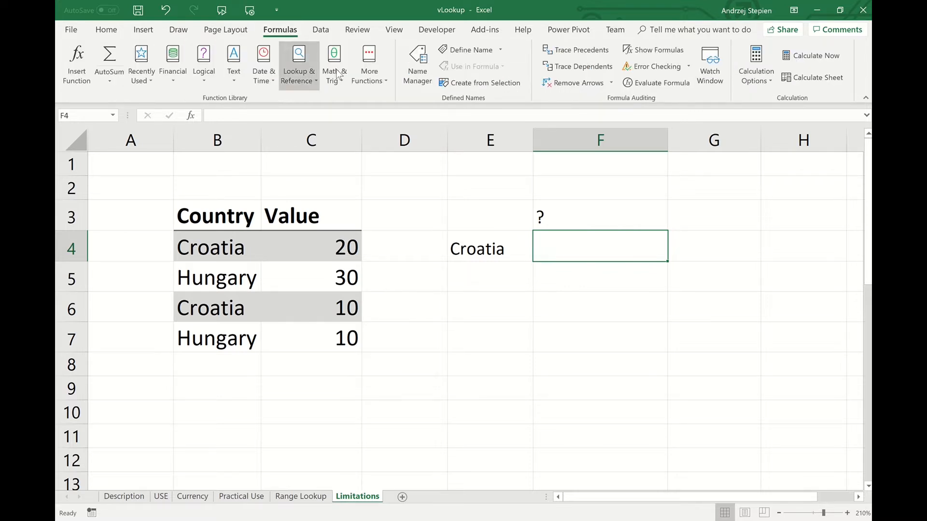
left_click(335, 72)
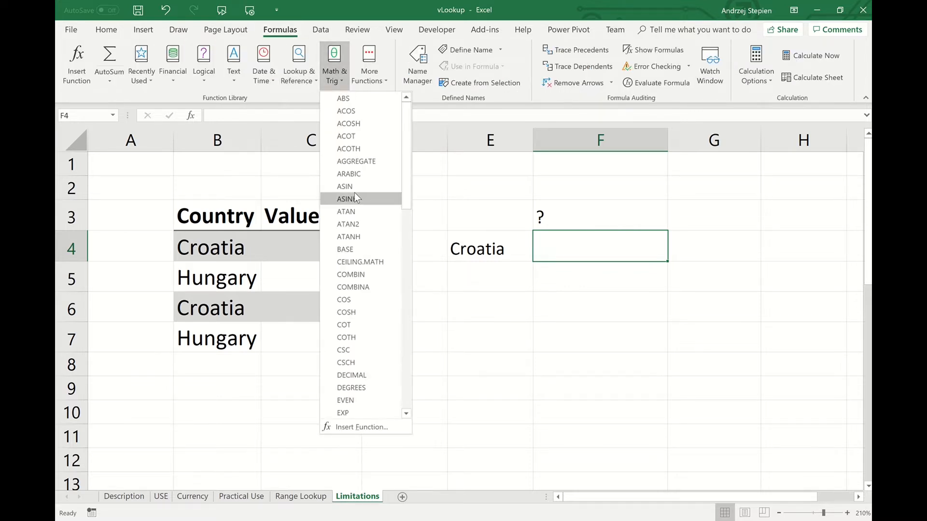
scroll(354, 193, "down", 11)
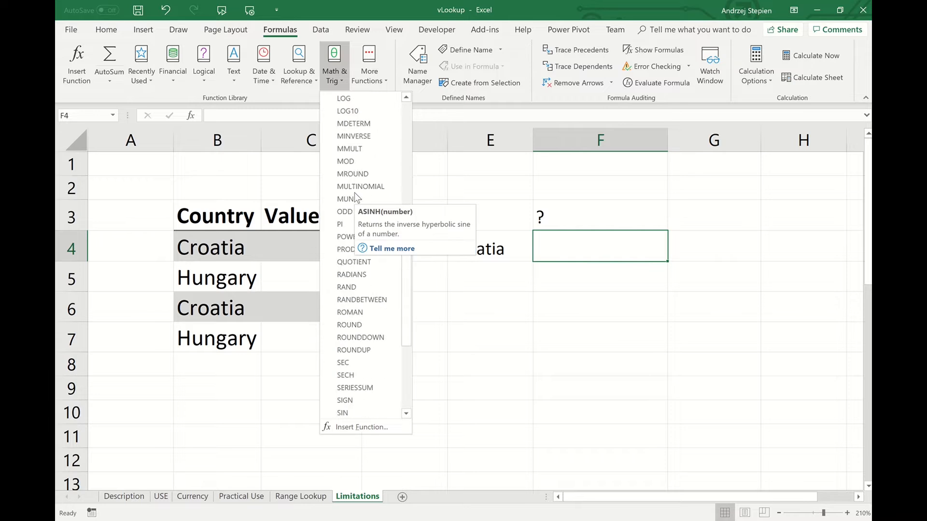
scroll(354, 192, "down", 3)
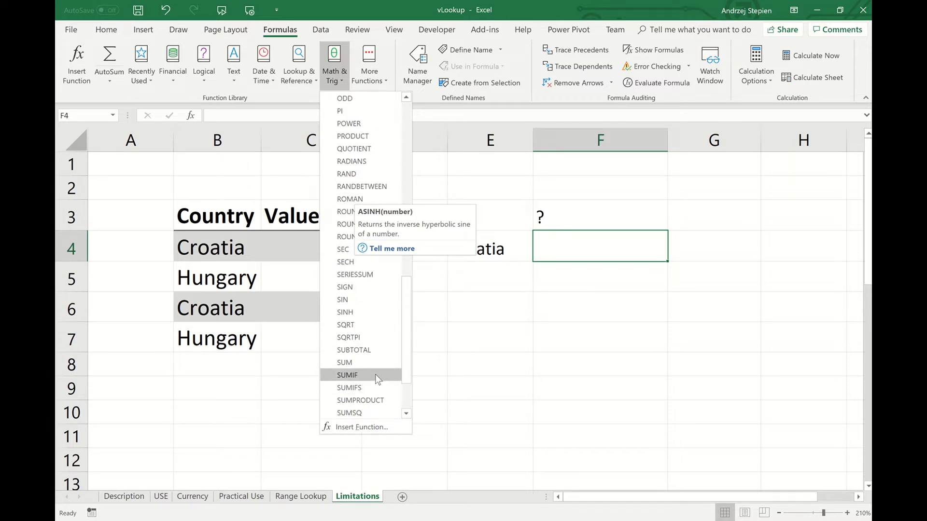
left_click(375, 375)
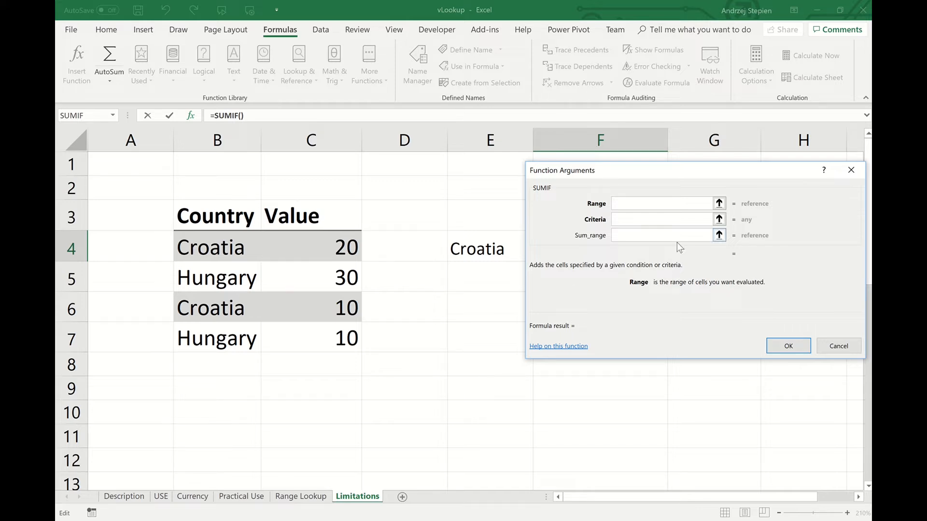
left_click(719, 203)
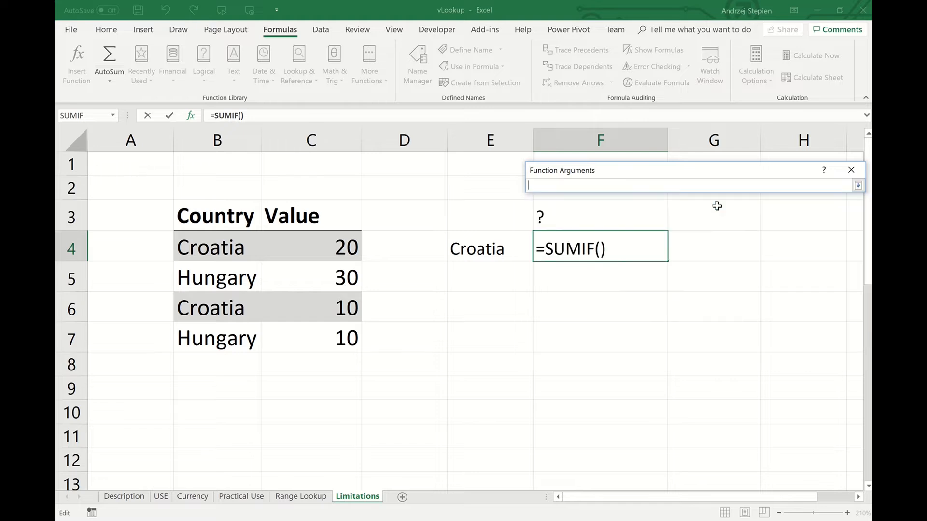
left_click(242, 253)
left_click_drag(243, 253, 253, 337)
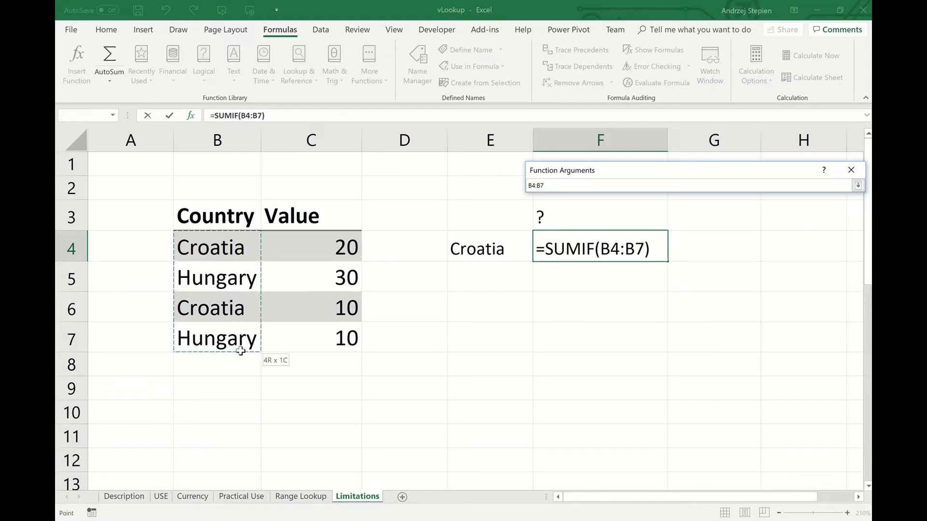
left_click(858, 185)
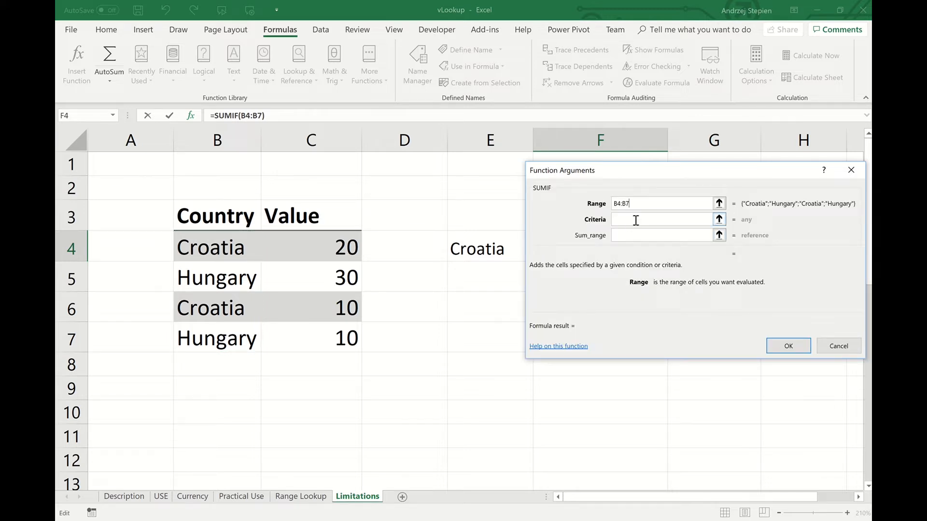
Use cell E4 as the SUMIF criteria and C4:C7 as the sum range, and complete the formula.
left_click(719, 219)
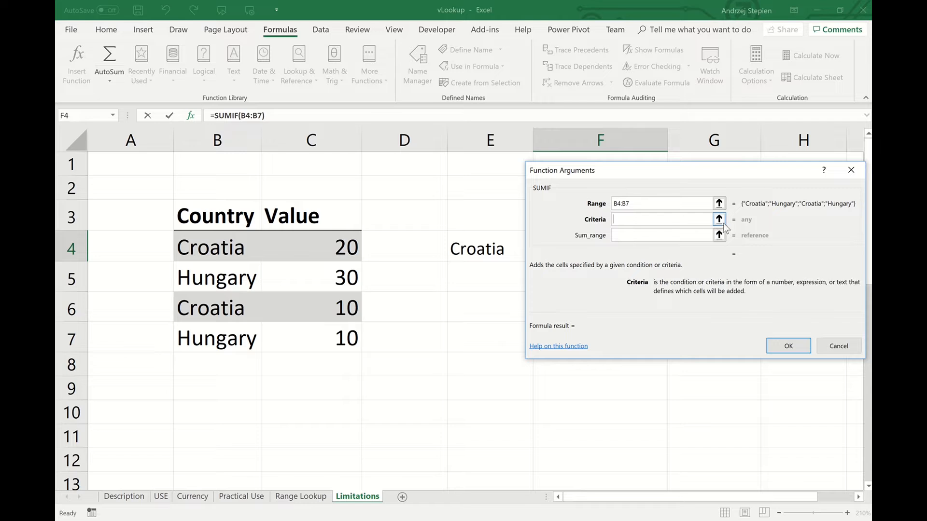
left_click(500, 250)
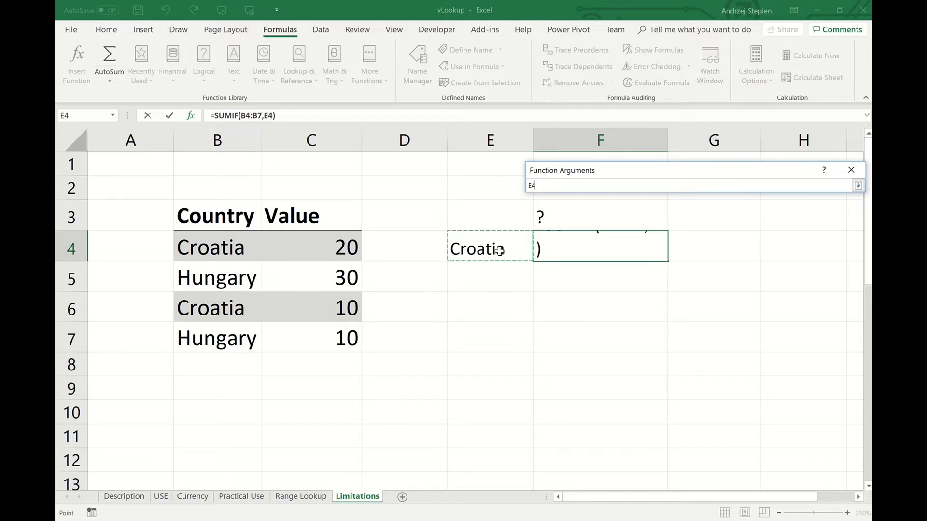
left_click(857, 186)
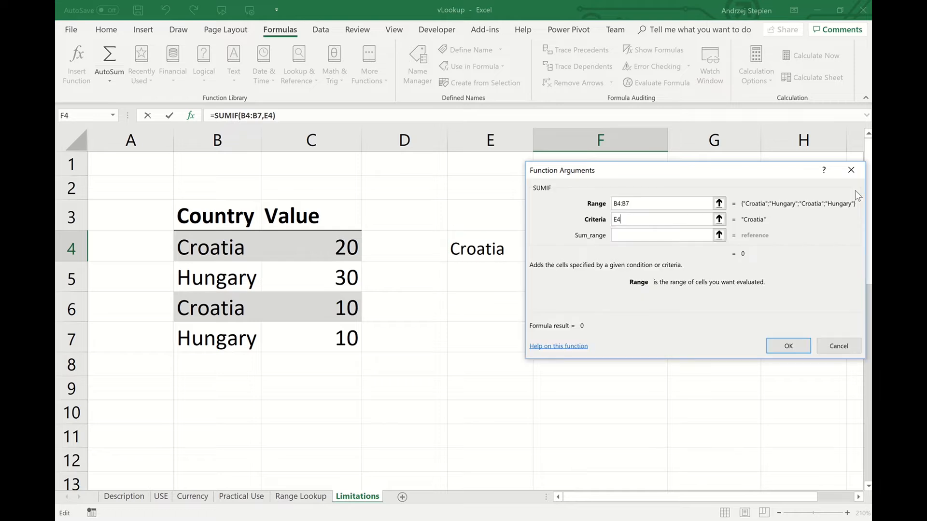
left_click(718, 235)
left_click_drag(354, 231, 343, 343)
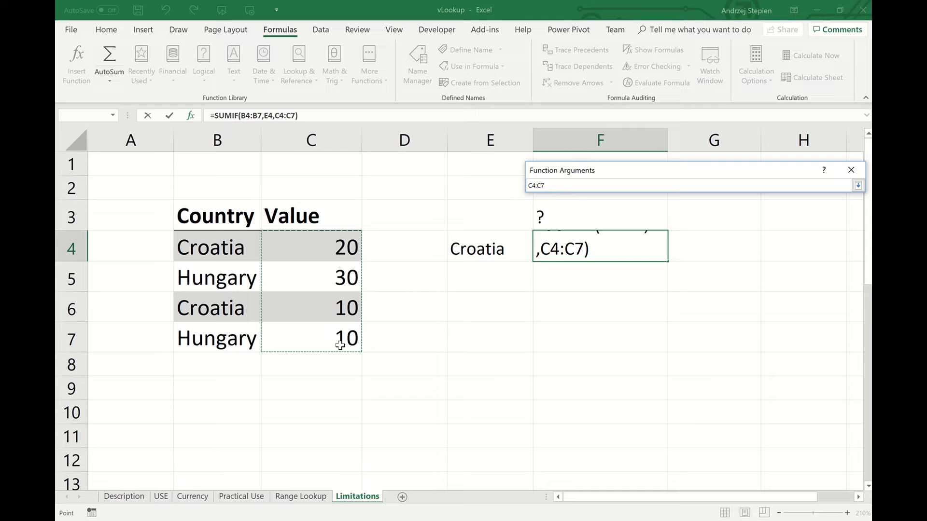
left_click(857, 186)
left_click(790, 346)
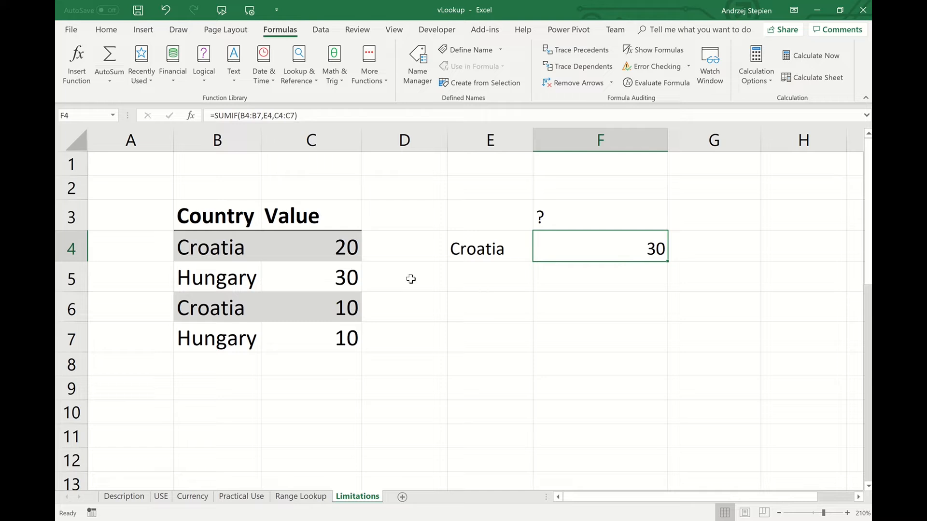
Change the lookup country in cell E4 to Hungary.
left_click(489, 252)
type("Hungary")
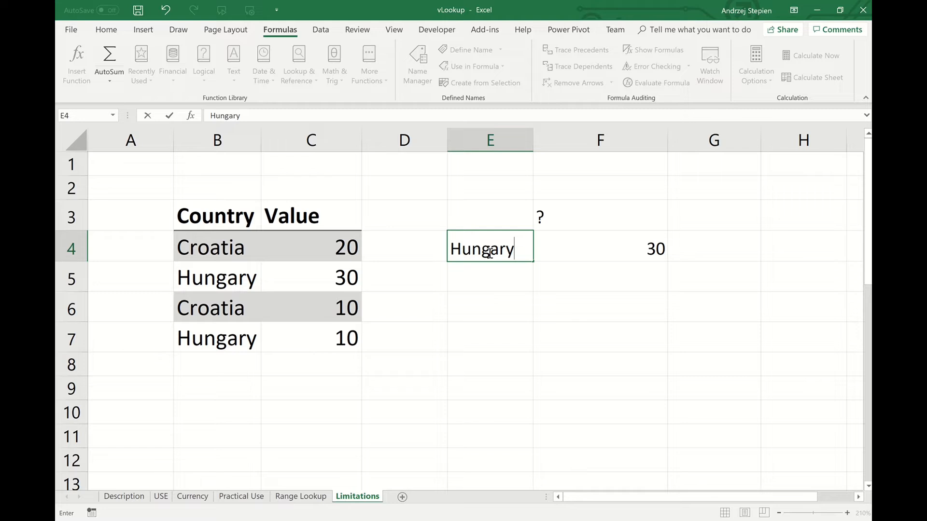
key("ctrl+Return")
key("Return")
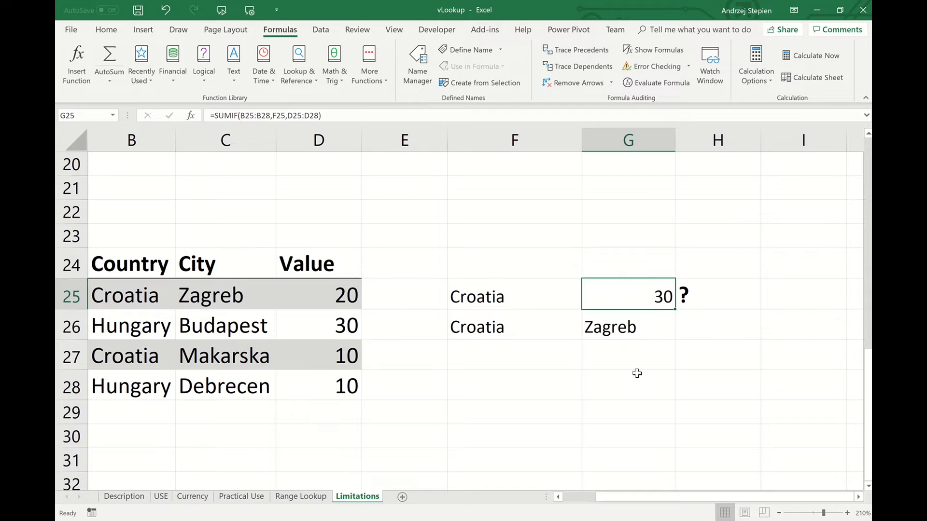
Insert a SUMIFS function in cell H26 with the values in D25:D28 as its sum range.
left_click(708, 331)
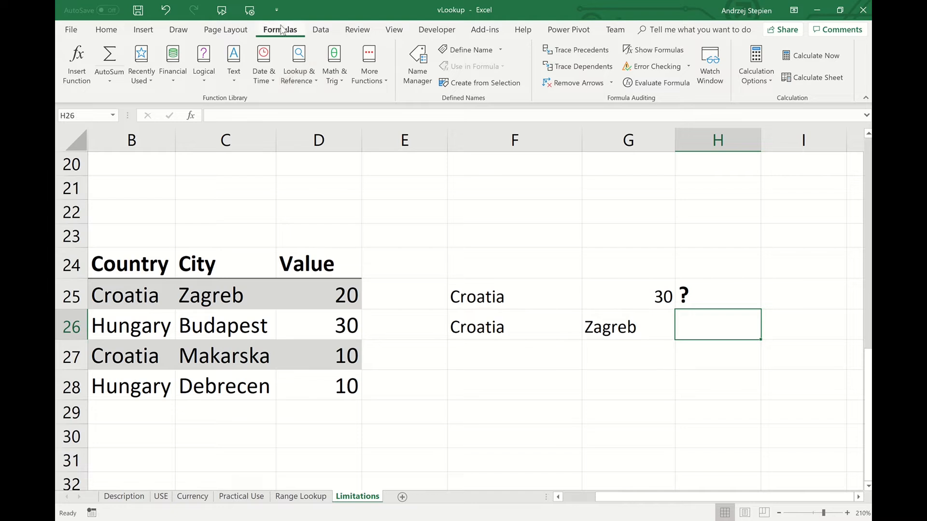
left_click(336, 80)
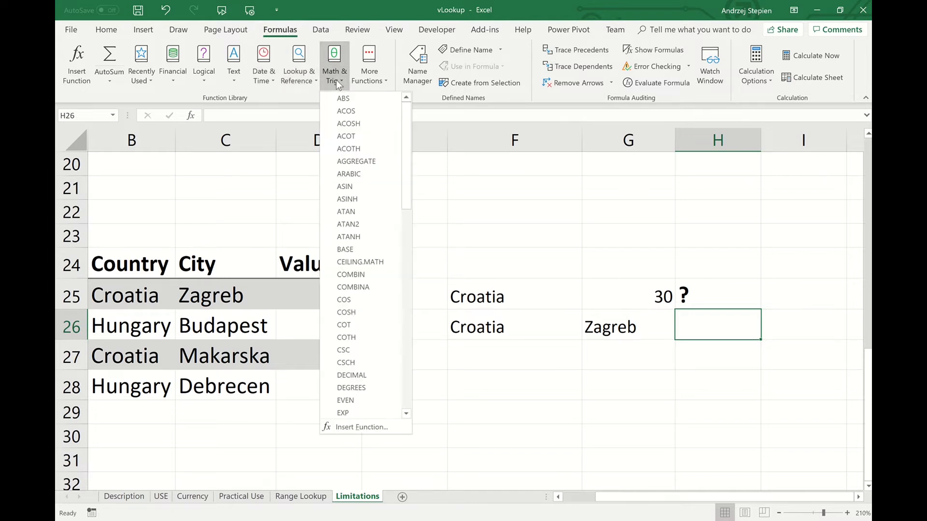
left_click_drag(406, 178, 399, 364)
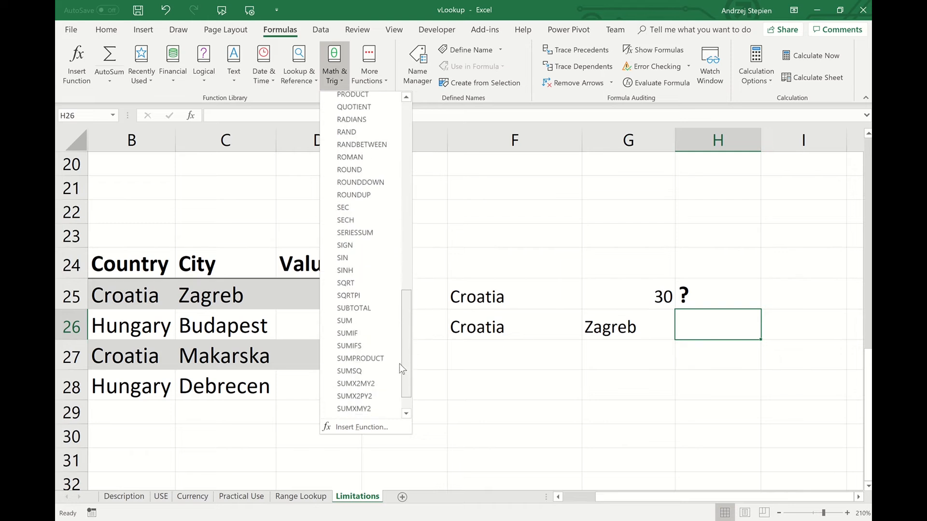
left_click(370, 346)
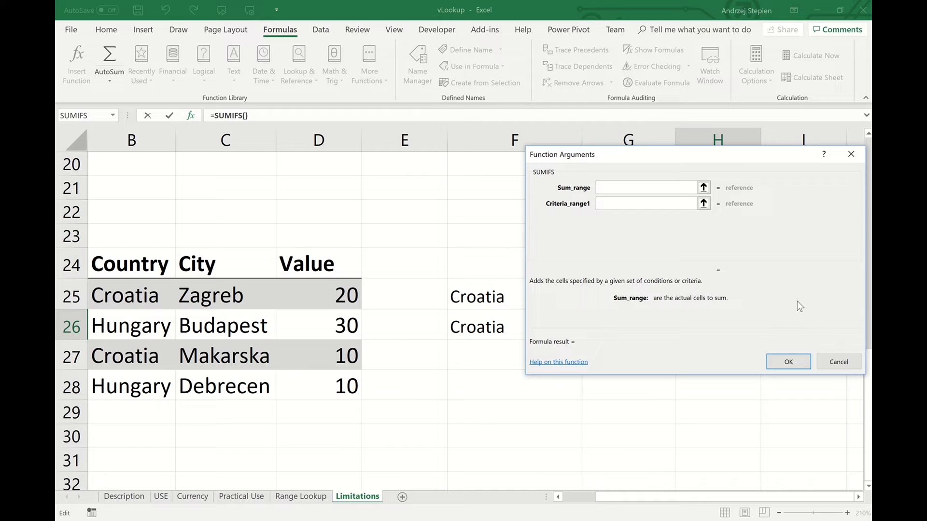
left_click(703, 188)
left_click_drag(327, 294, 331, 393)
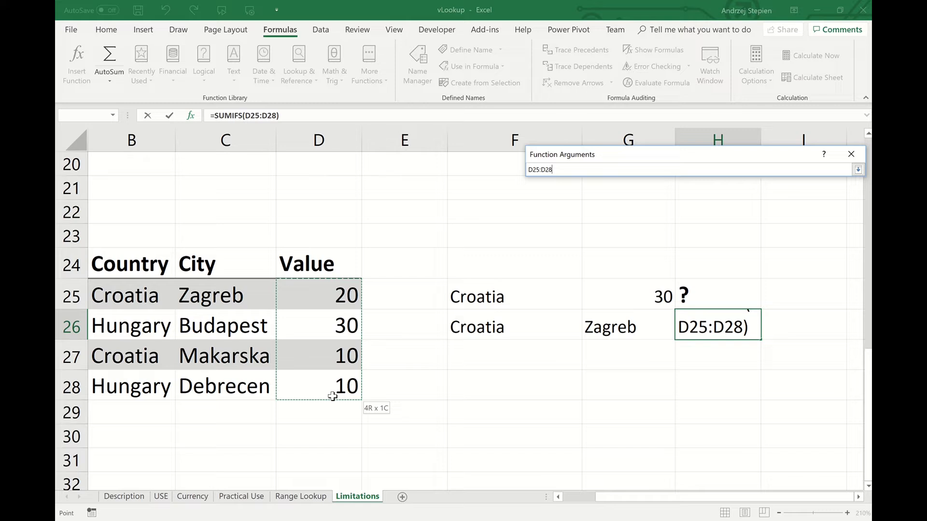
left_click(859, 172)
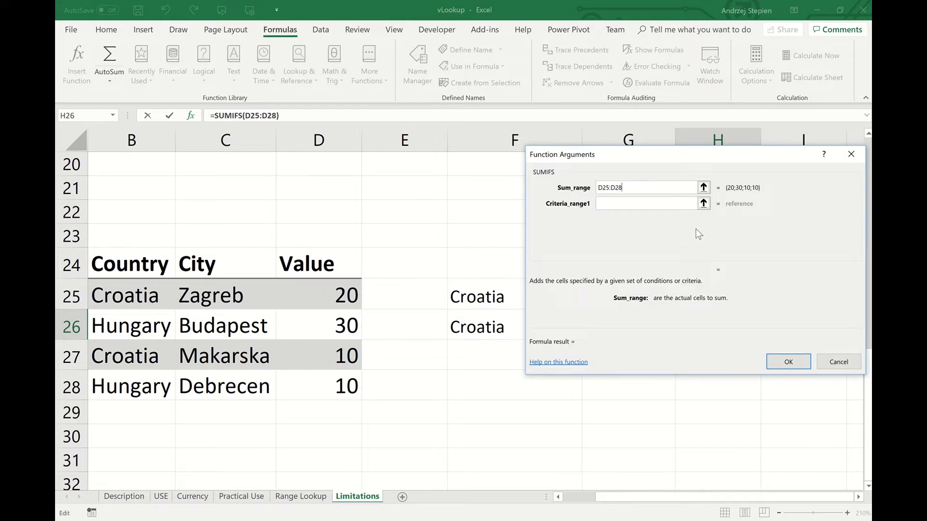
Set the first SUMIFS criteria range to the countries in B25:B28 and its criteria to cell F26.
left_click(709, 204)
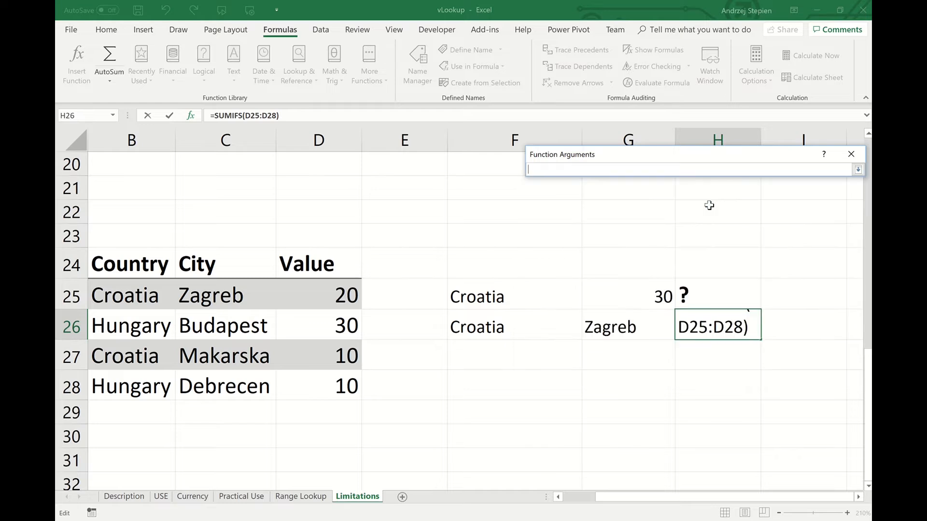
left_click(138, 305)
left_click_drag(138, 305, 138, 387)
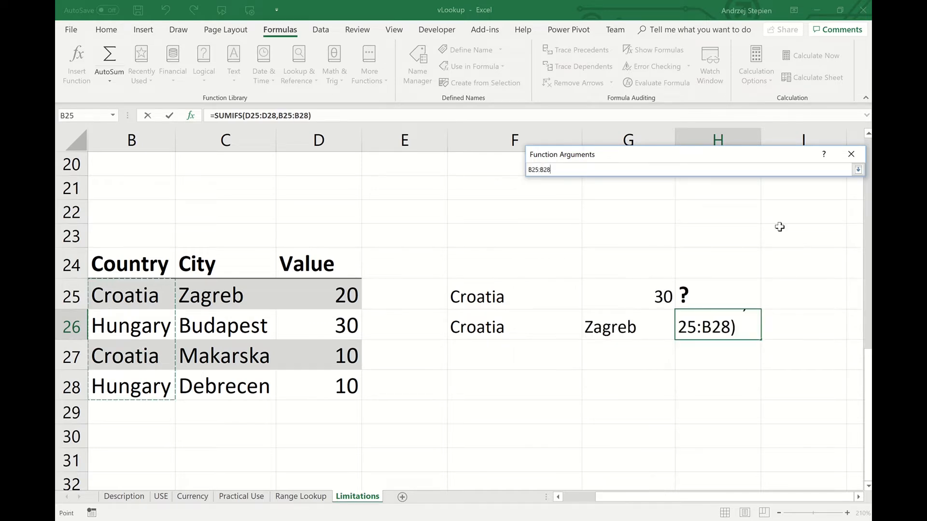
left_click(857, 172)
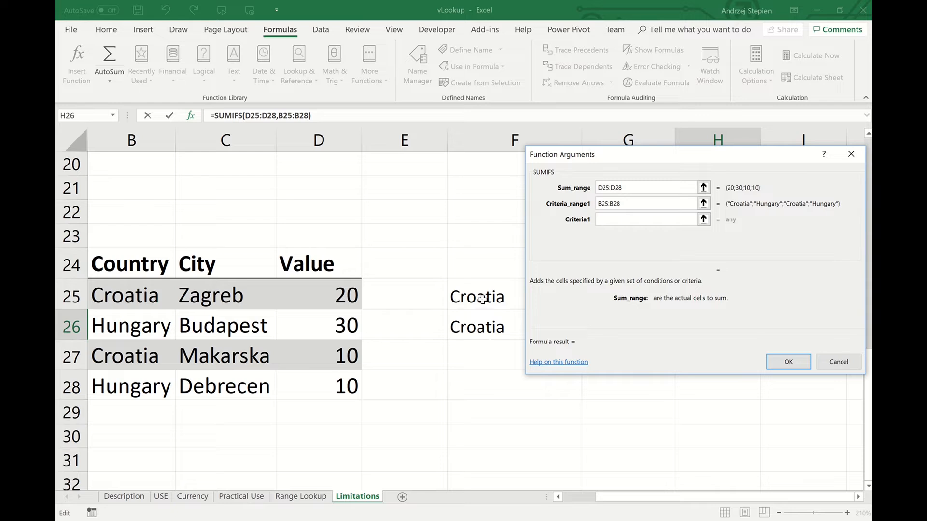
left_click(705, 218)
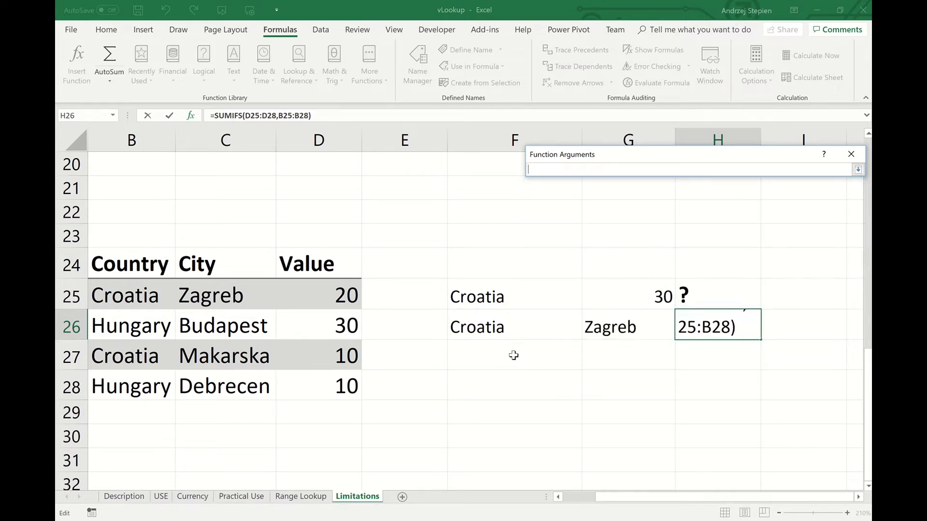
left_click(515, 332)
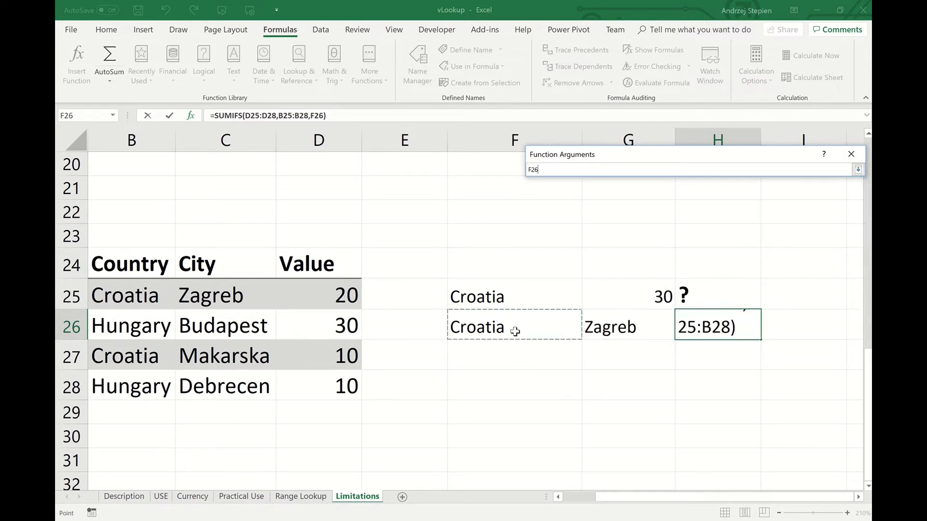
left_click(858, 170)
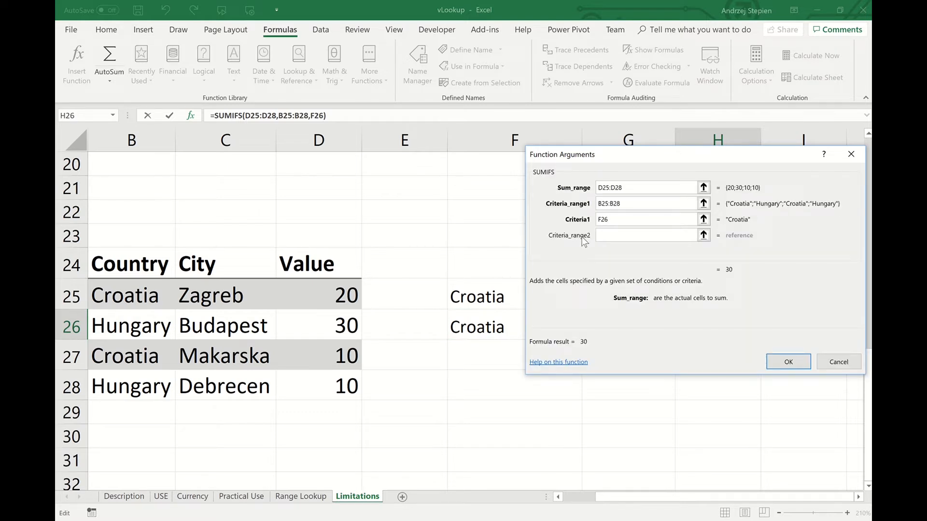
Add the cities in C25:C28 as the second SUMIFS criteria range with cell G26 as its criteria, and complete the formula.
left_click(703, 235)
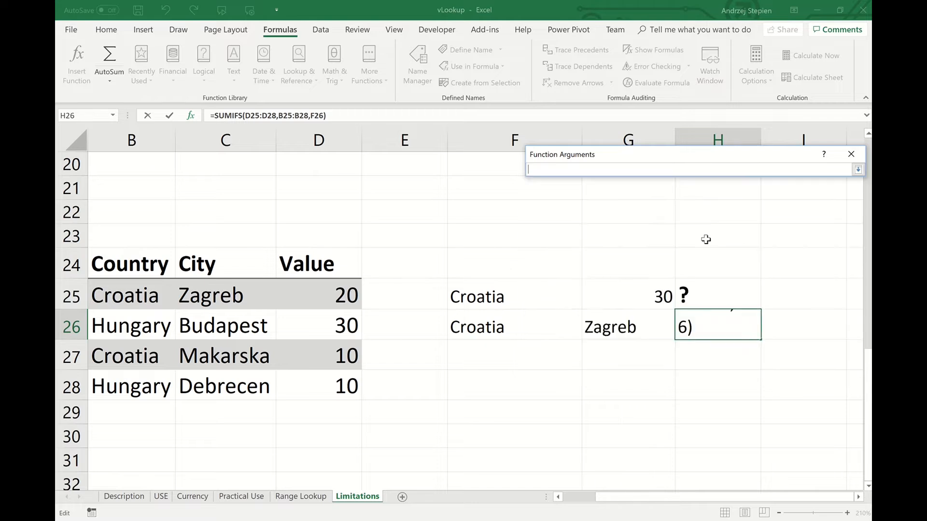
left_click_drag(255, 302, 260, 387)
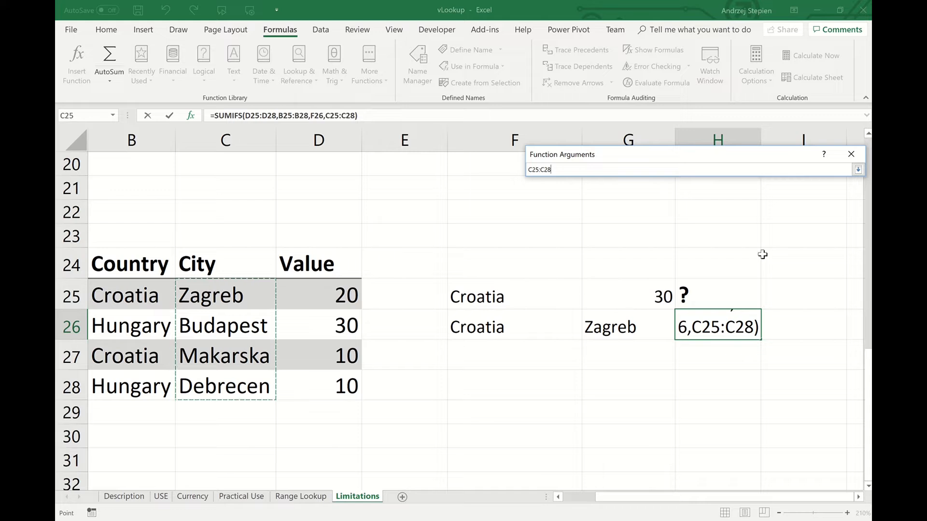
left_click(858, 171)
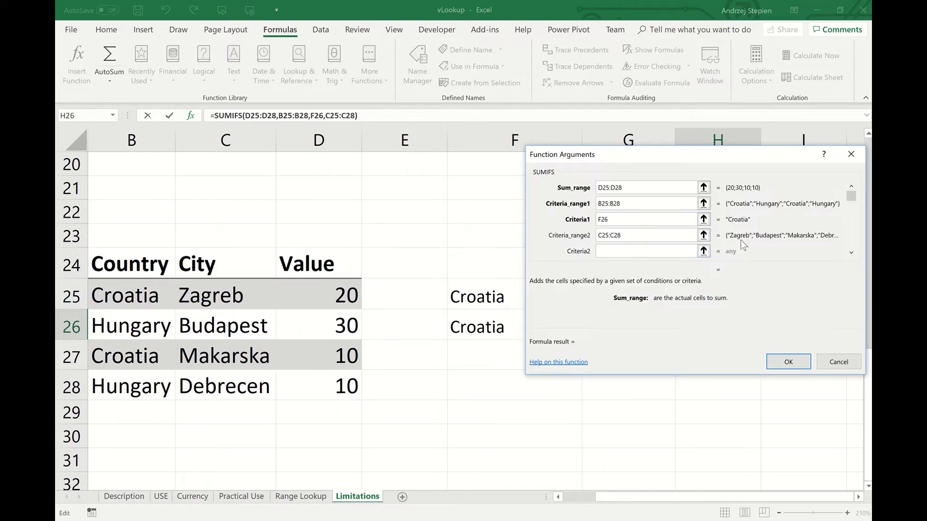
left_click(703, 250)
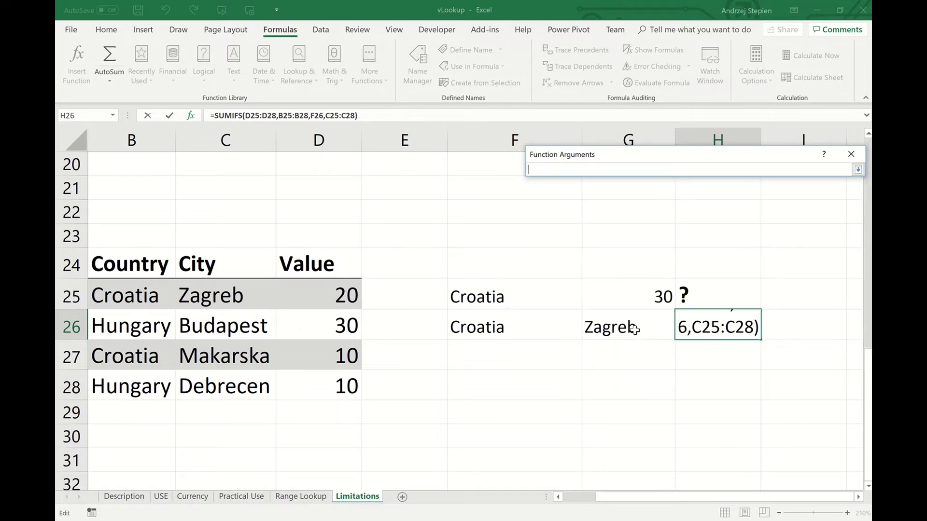
left_click(631, 326)
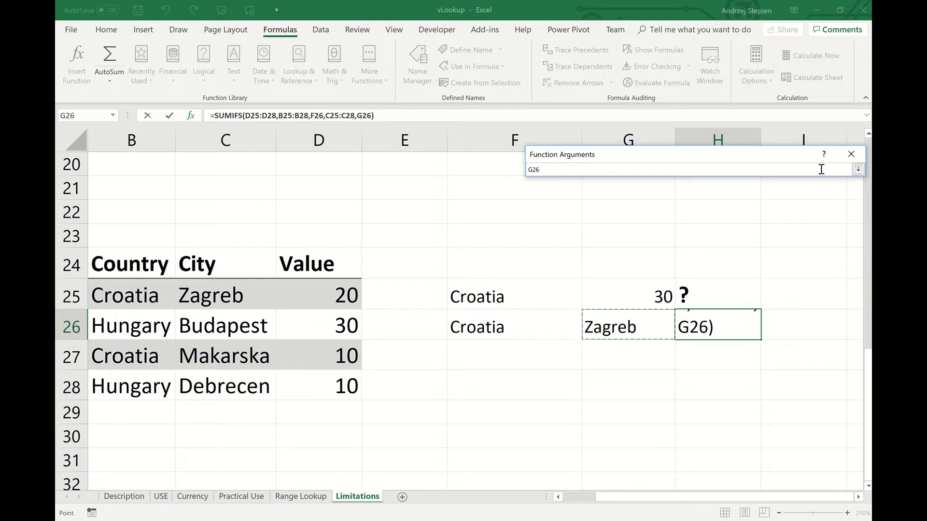
left_click(861, 172)
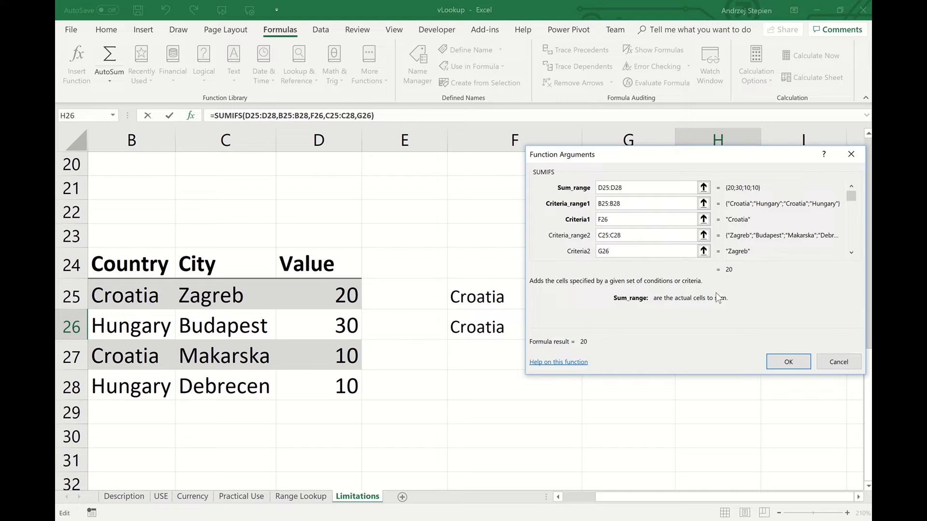
key("Tab")
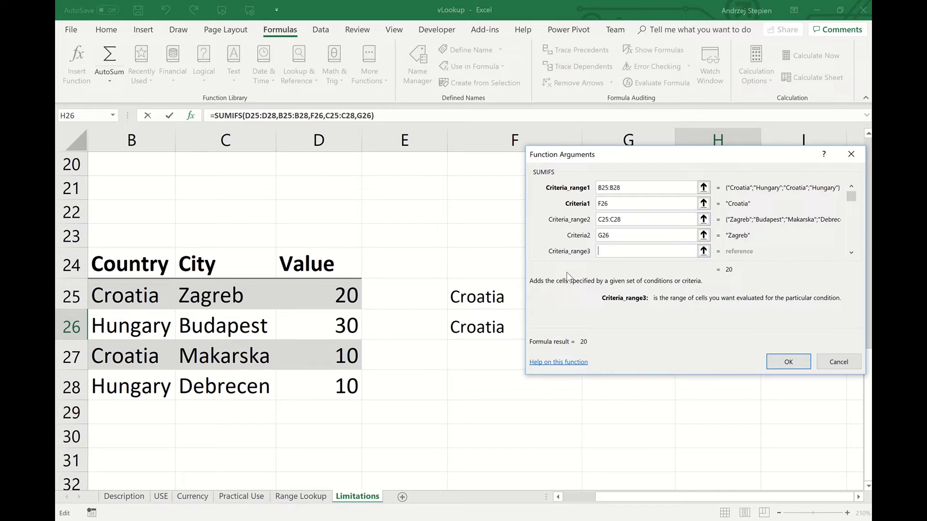
left_click(786, 364)
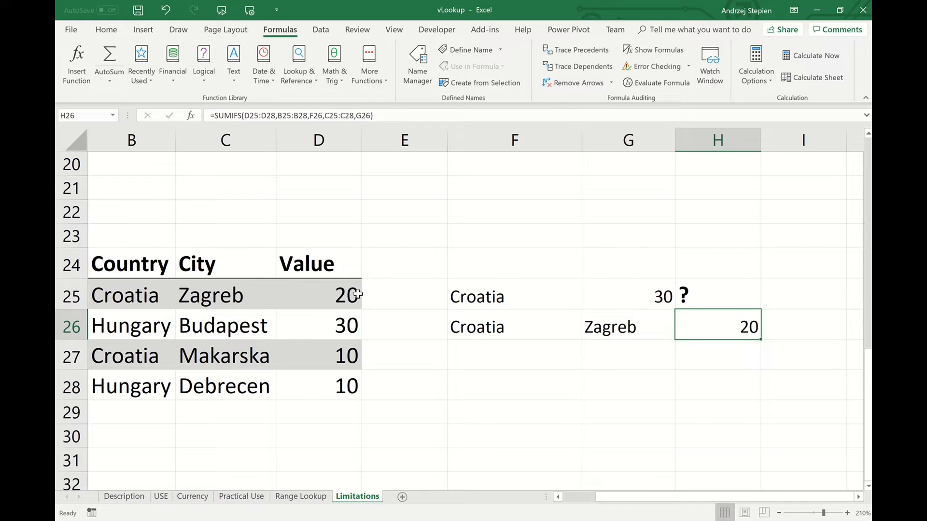
Change the lookup city in cell G26 to Makarska.
left_click(622, 333)
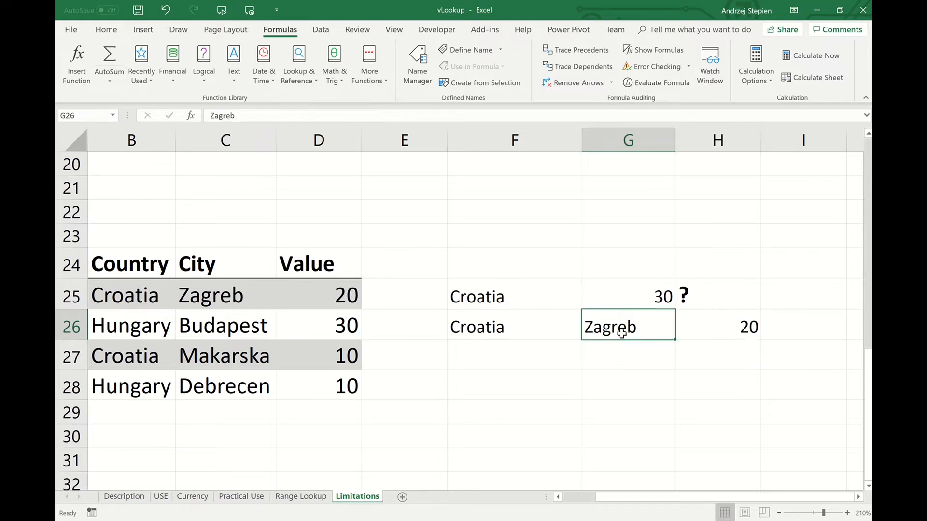
type("Makarska")
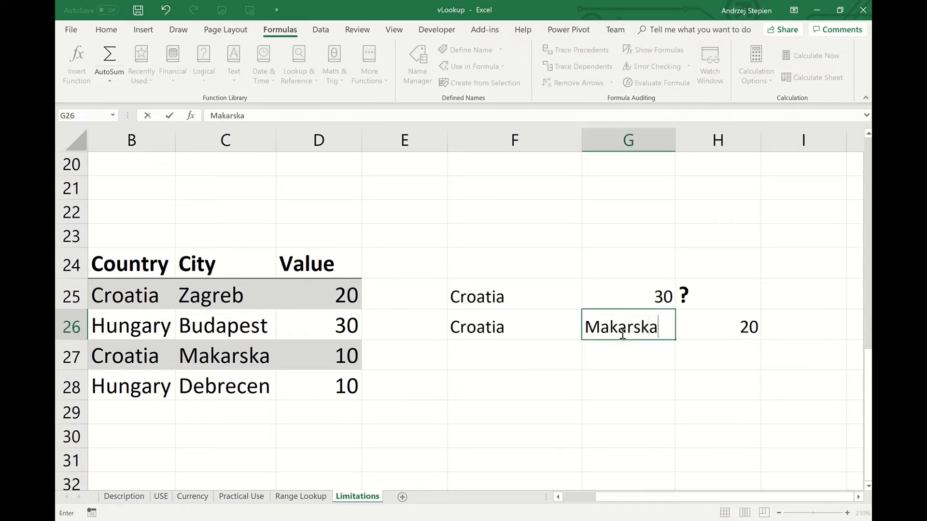
key("Return")
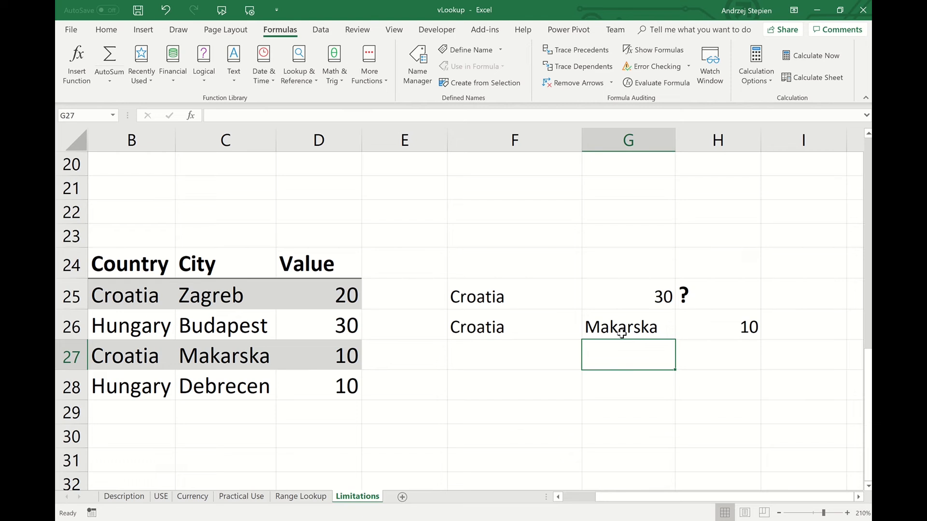
Change the lookup country in cell F26 to Hungary and the lookup city in cell G26 to Budapest.
left_click(497, 327)
type("Hungary")
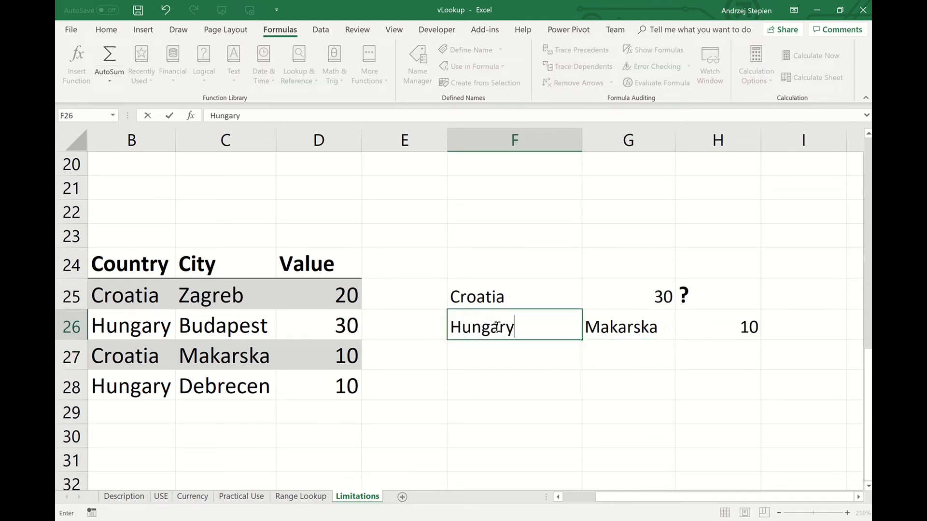
key("Return")
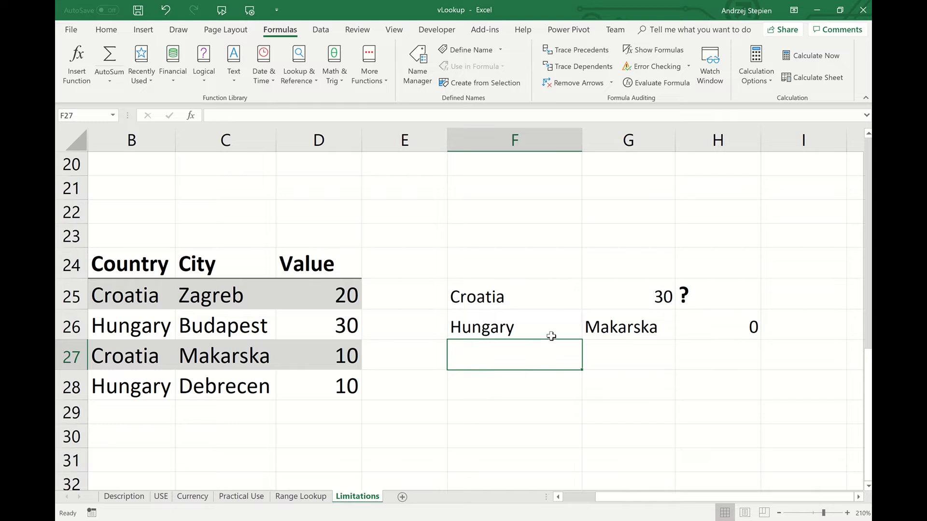
left_click(628, 327)
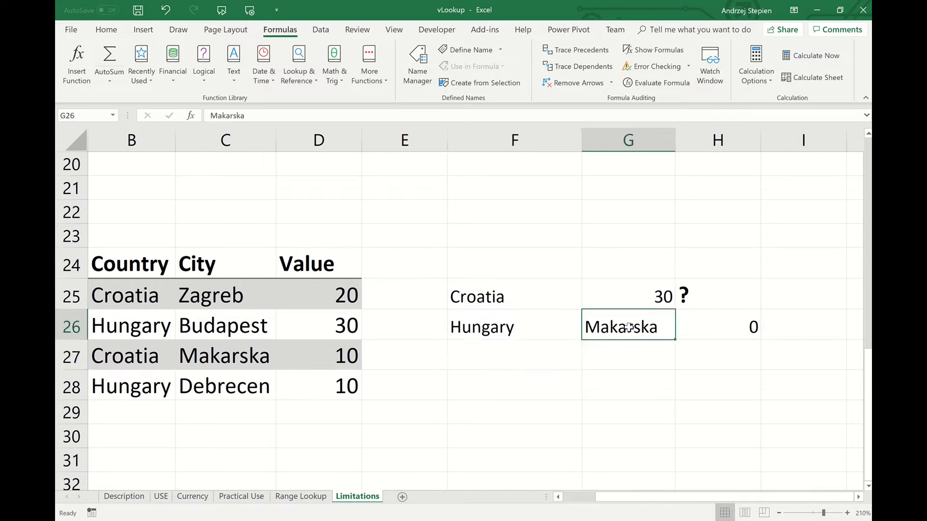
type("Budapest")
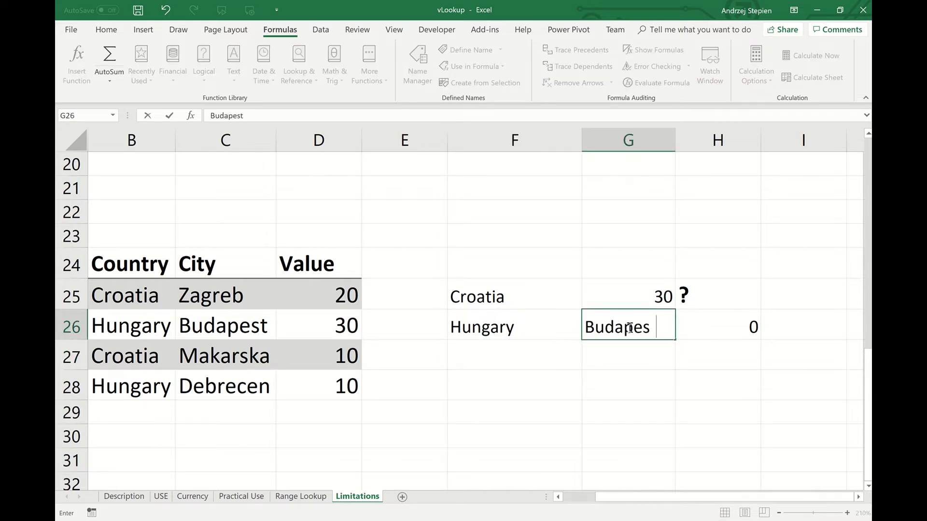
key("Return")
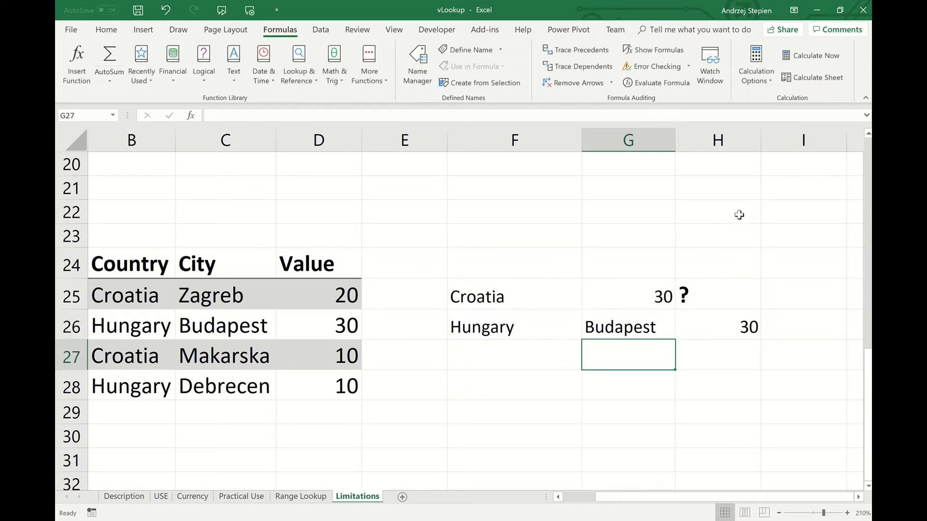
Replace the G26 reference in cell H26's SUMIFS formula with the criteria "<>Budapest".
left_click(720, 331)
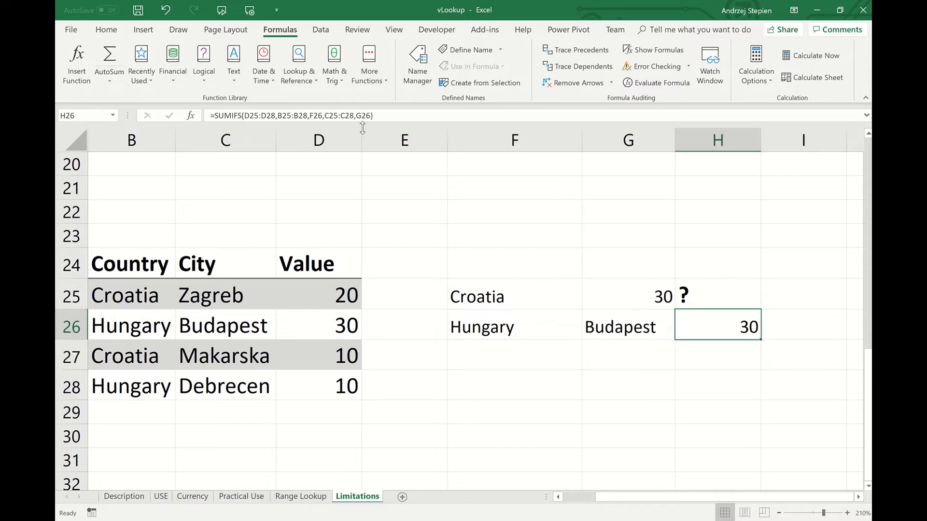
left_click(372, 117)
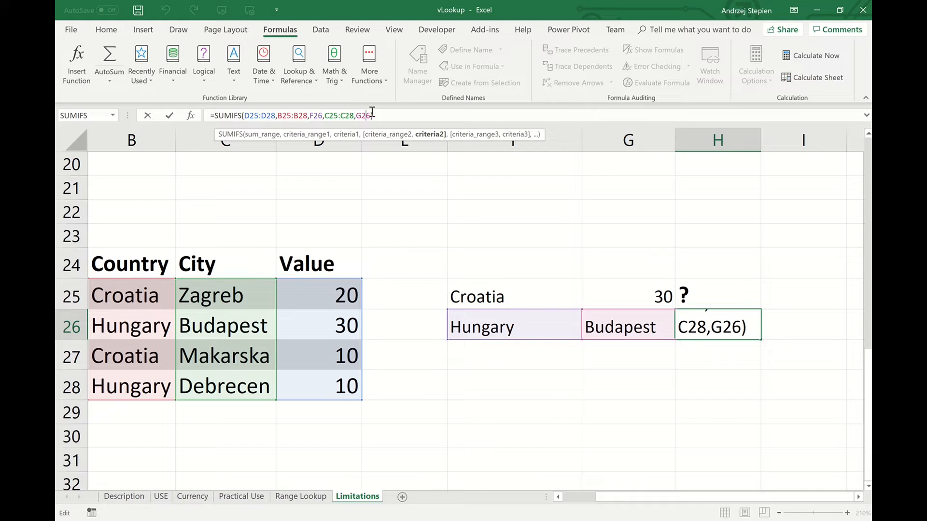
key("BackSpace")
key("BackSpace")
key("BackSpace")
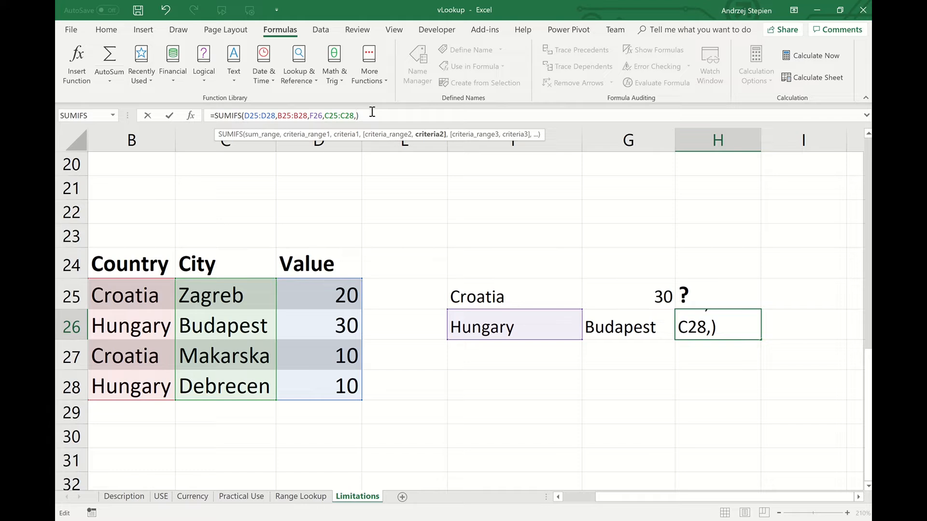
type("\"<>Budapest")
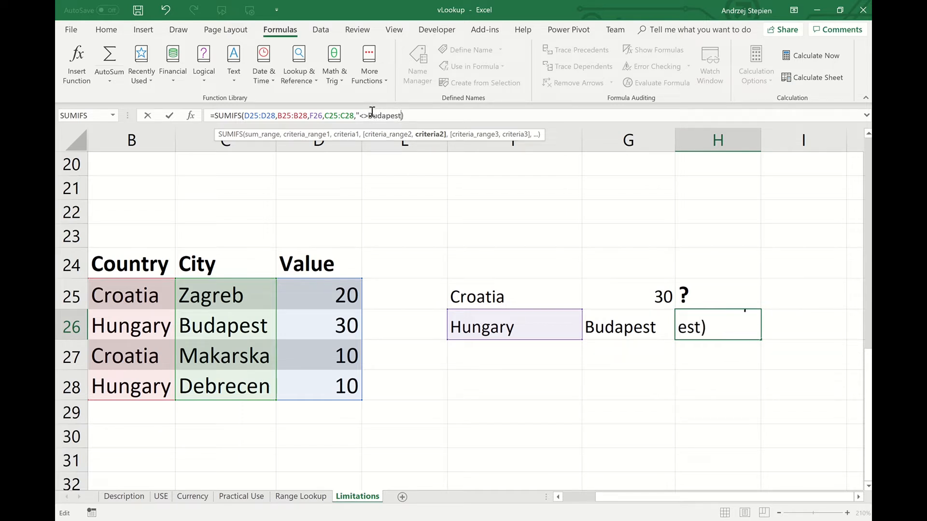
type("\"")
key("Return")
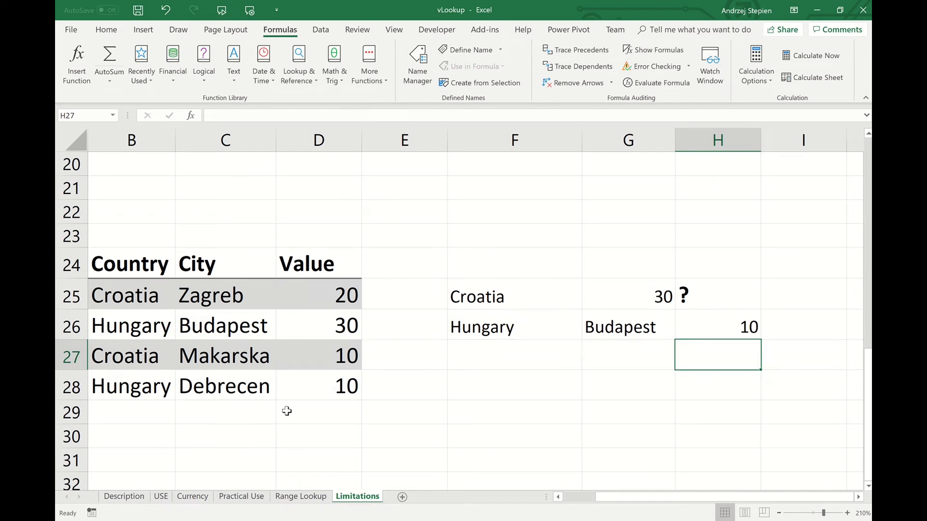
Set the Debrecen value in cell D28 to 100 and select the SUMIFS formula in cell H26.
left_click(348, 390)
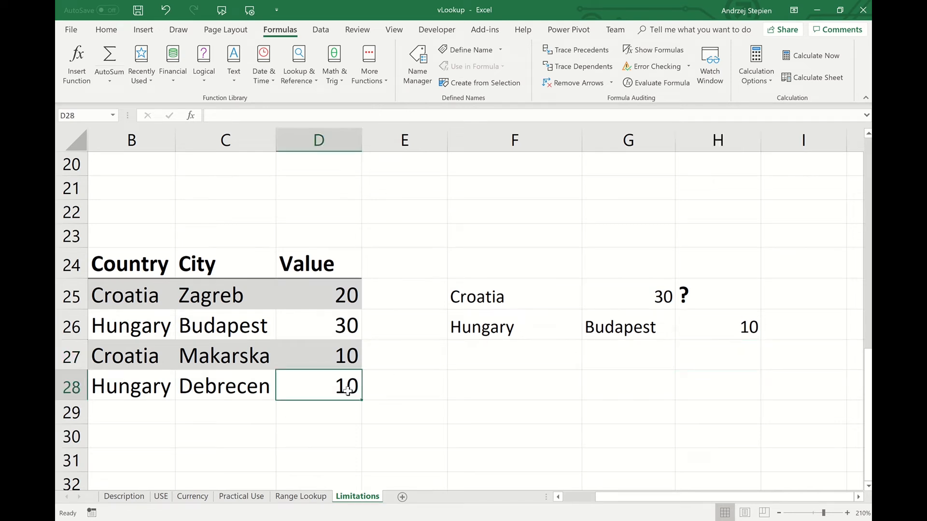
type("100")
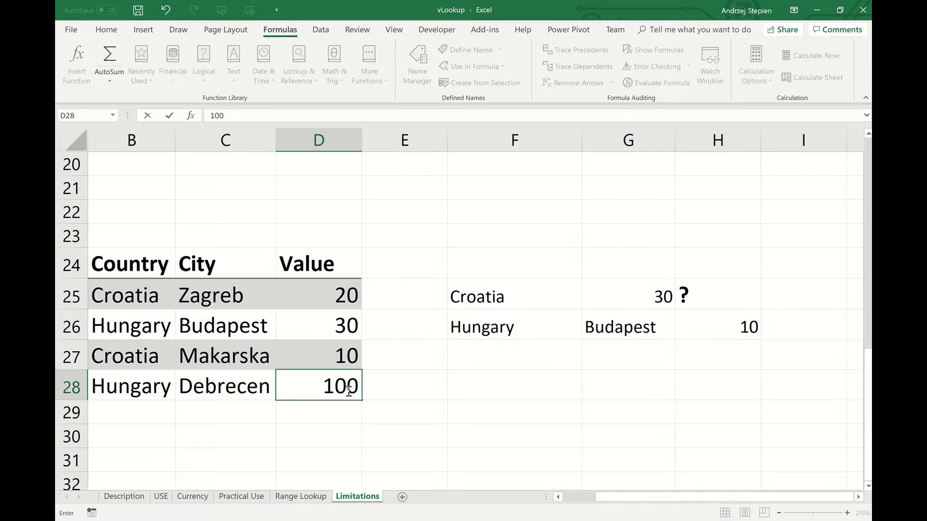
key("Return")
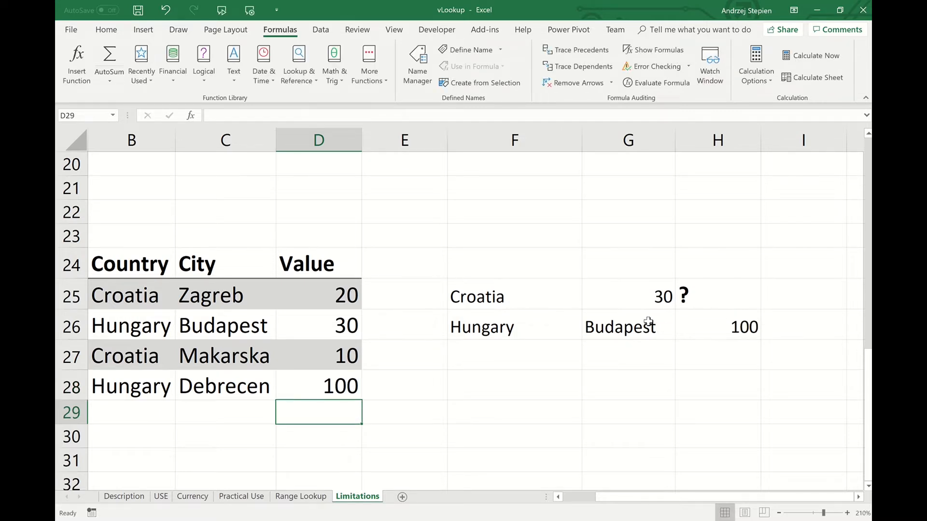
left_click(719, 331)
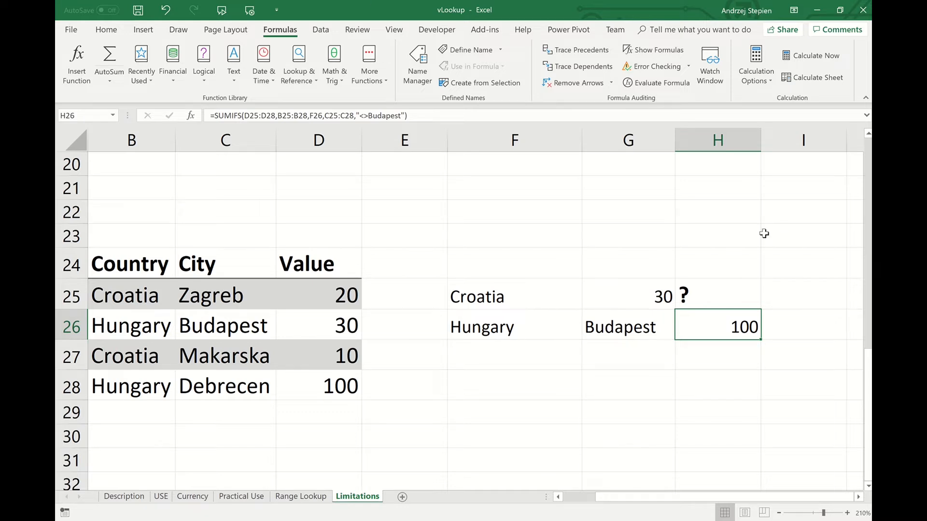
Switch to the browser and open the Company List xlsx from the London Stock Exchange's Companies and Securities statistics in Excel for editing.
left_click(162, 520)
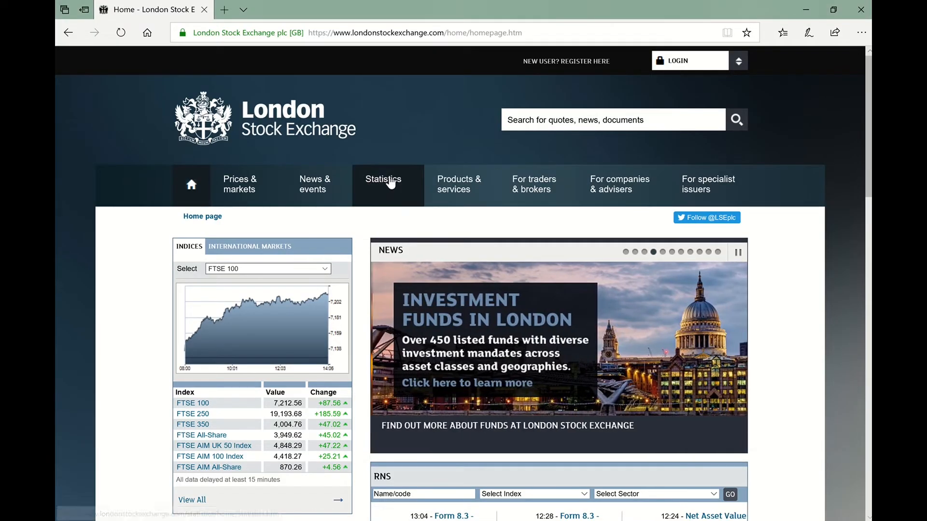
left_click(390, 186)
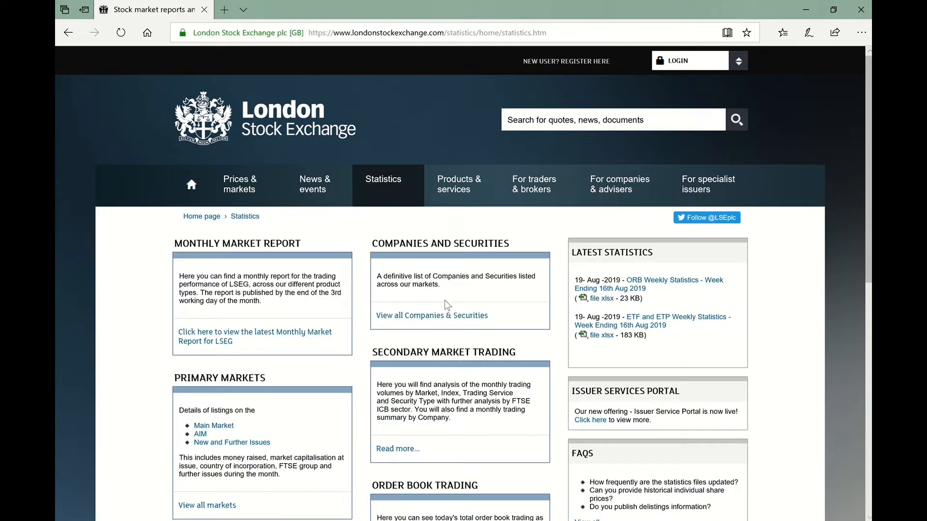
left_click(433, 320)
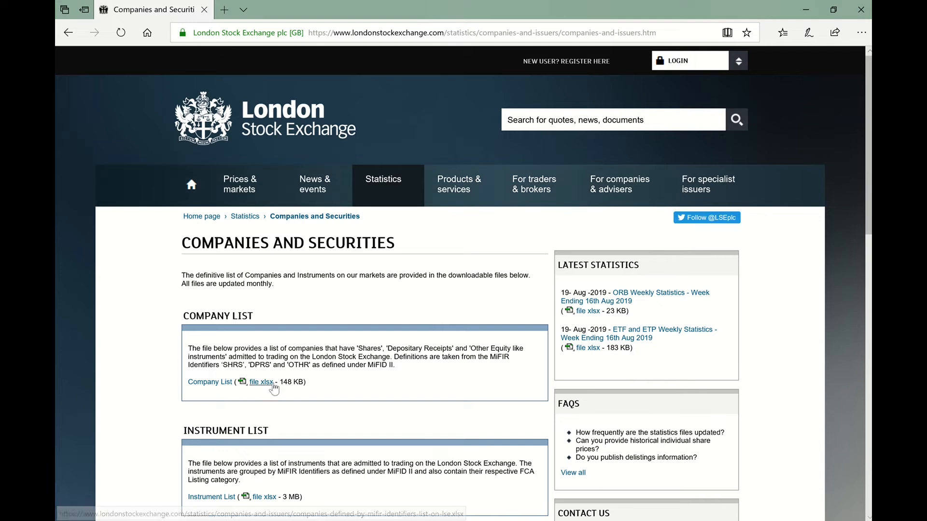
left_click(268, 383)
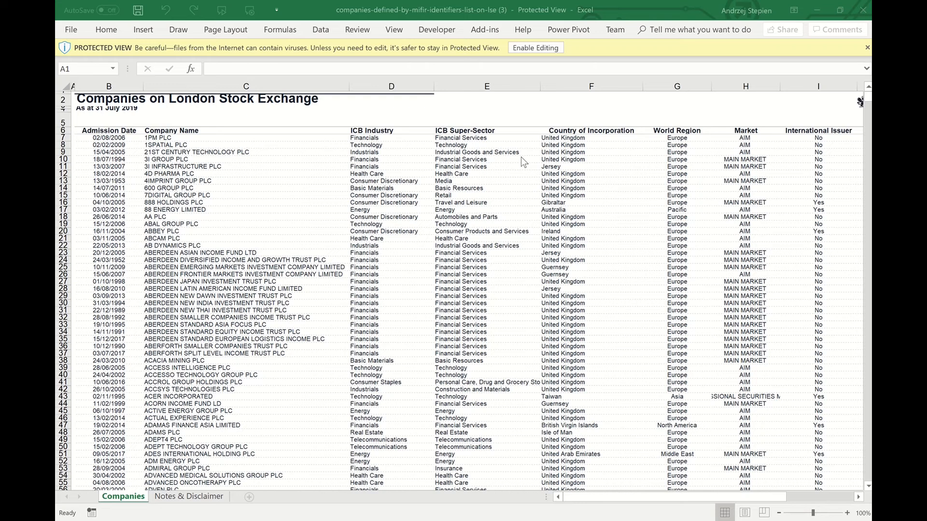
left_click(553, 50)
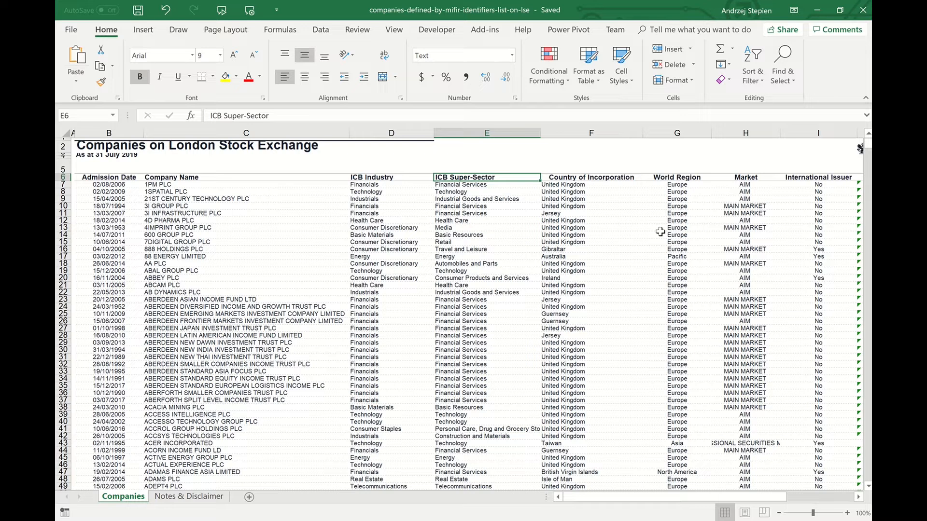
Examine the column headers in row 6 of the Companies sheet, from ICB Super-Sector through Company Market Cap (£m).
key("Right")
key("Right")
key("Right")
key("Right")
key("Right")
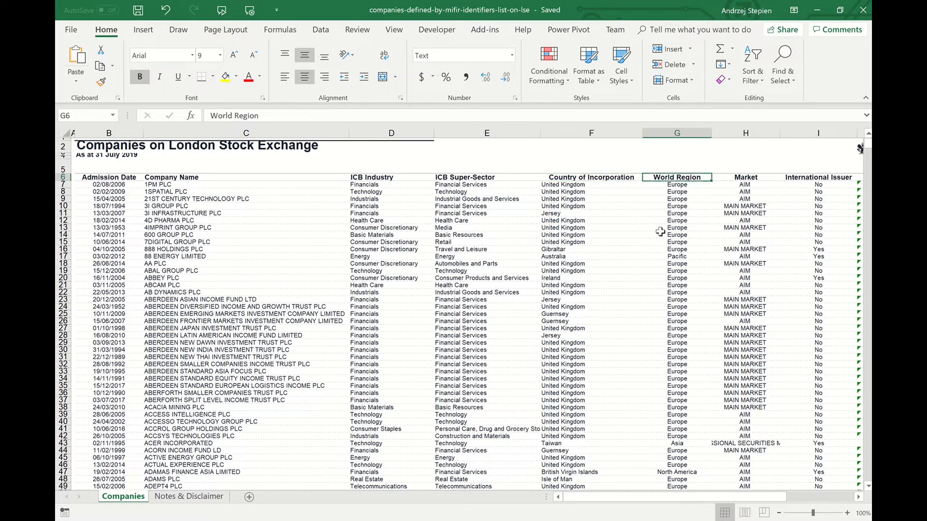
key("Right")
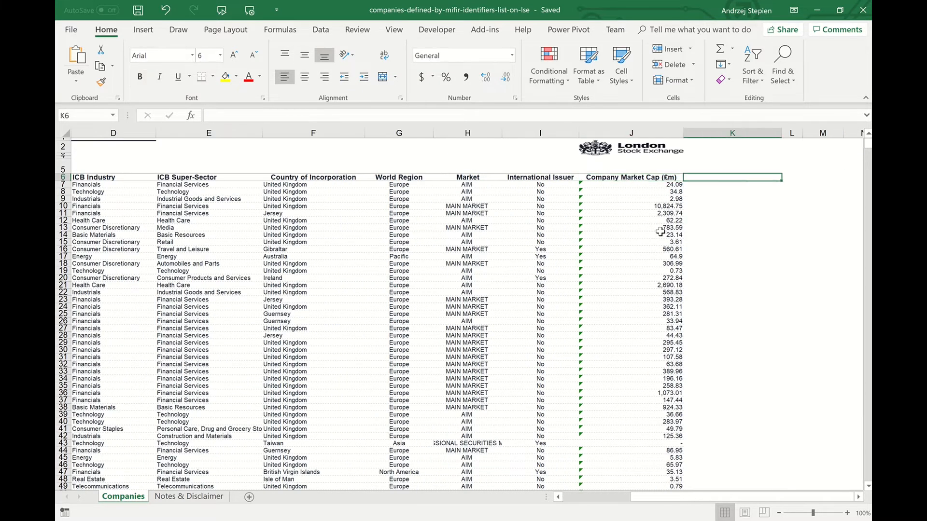
Examine the error-checking options for the first Company Market Cap (£m) value in cell J7 and the header in J6.
left_click(848, 513)
left_click(848, 513)
left_click(847, 513)
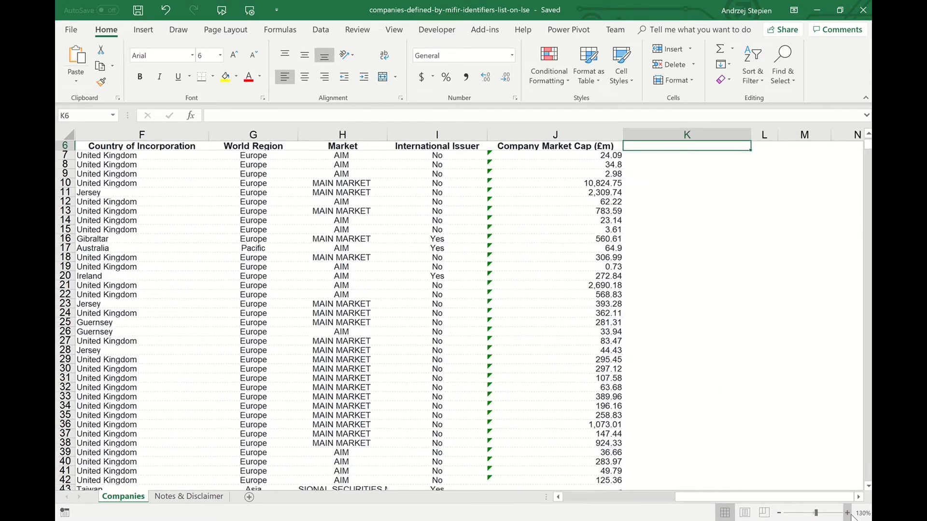
left_click(848, 513)
left_click(611, 161)
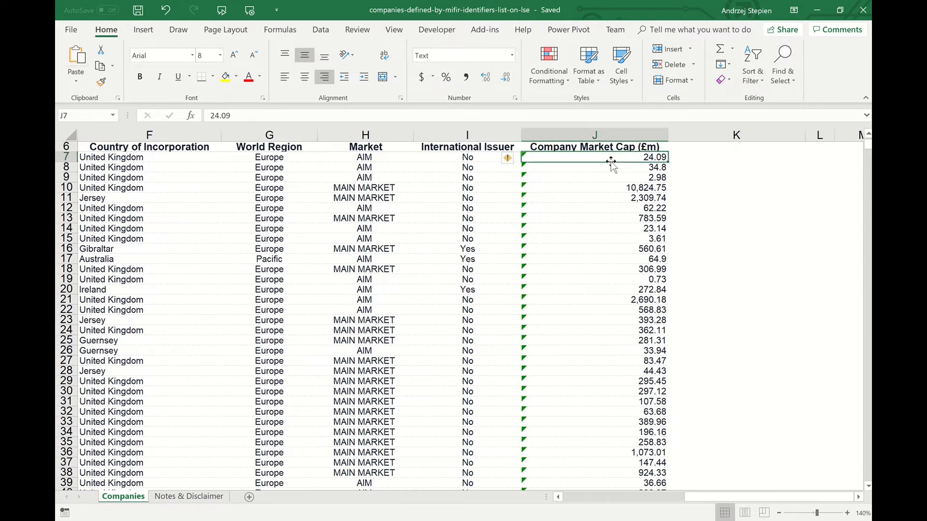
left_click(508, 160)
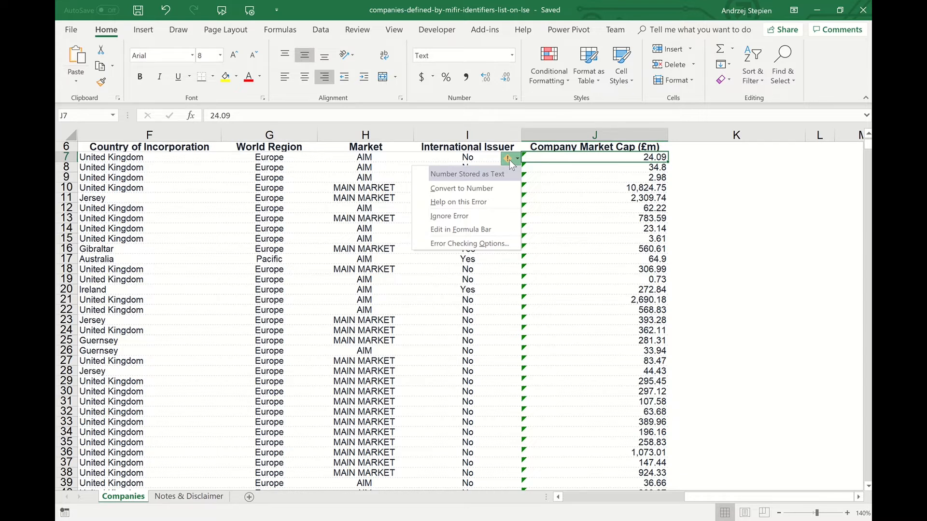
left_click(598, 146)
left_click(597, 146)
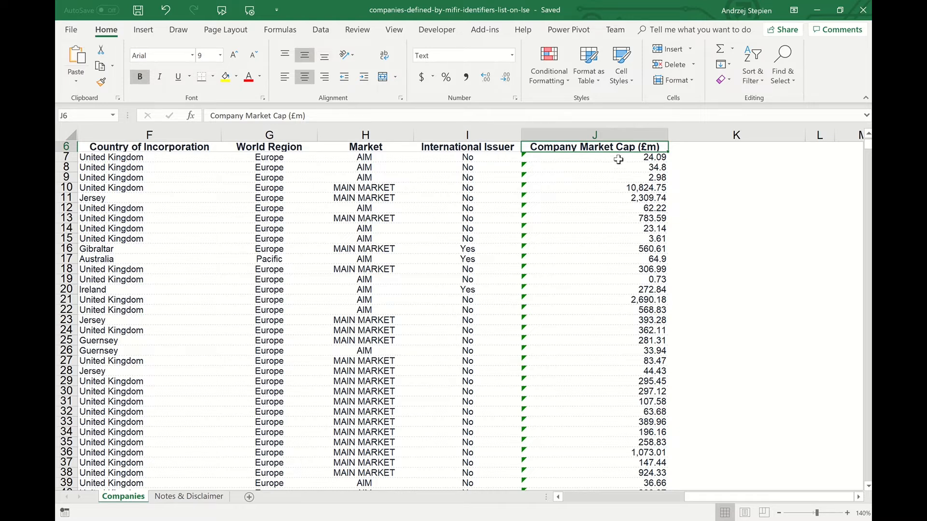
Convert all Company Market Cap values from J7 down to J2112 from text to numbers.
left_click(618, 160)
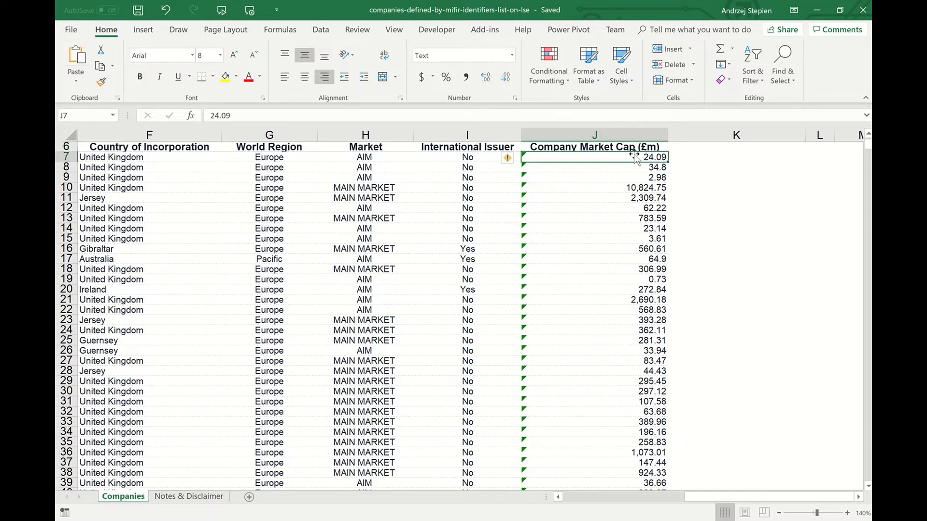
left_click_drag(631, 158, 626, 228)
left_click(636, 160)
key("ctrl+shift+Down")
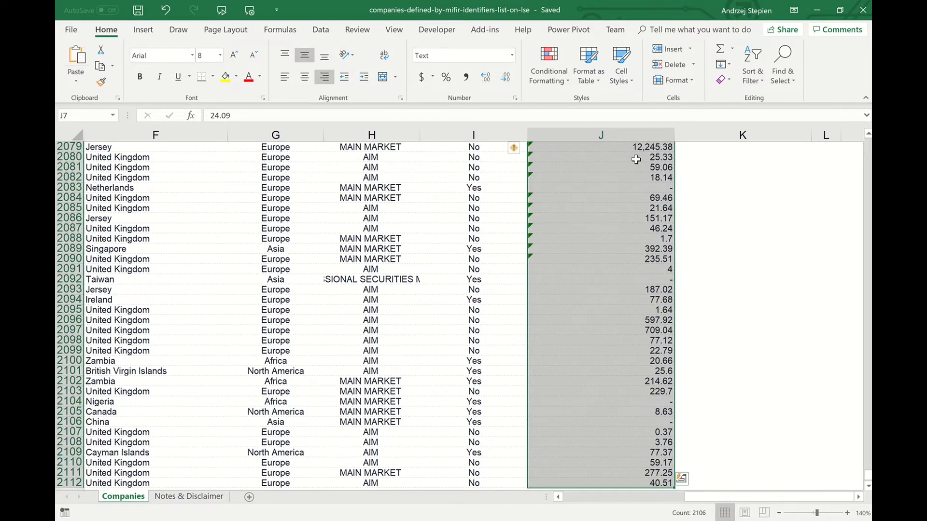
left_click(518, 150)
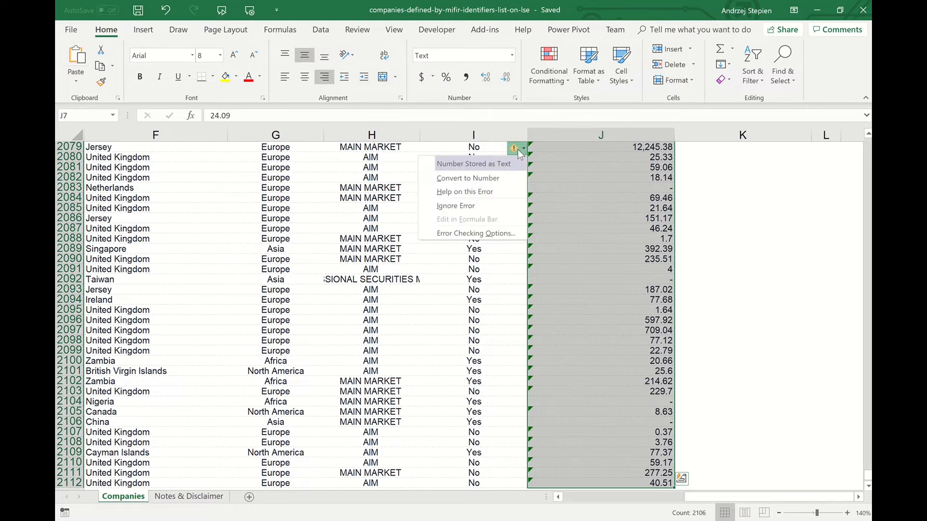
left_click(505, 180)
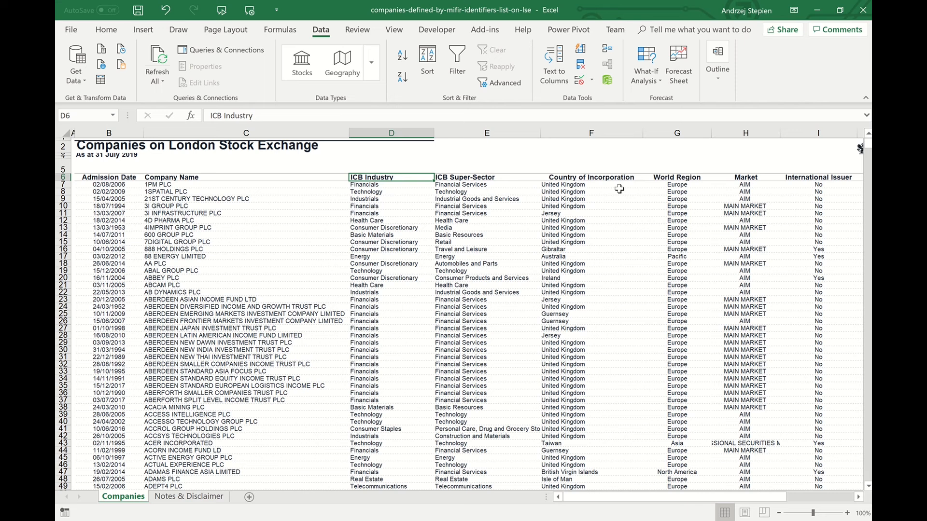
Try to extend the selection from D7 down through the ICB Industry column by jumping between filled cell blocks.
mouse_move(673, 494)
left_mouse_down()
mouse_move(690, 505)
mouse_move(720, 500)
mouse_move(670, 502)
left_mouse_up()
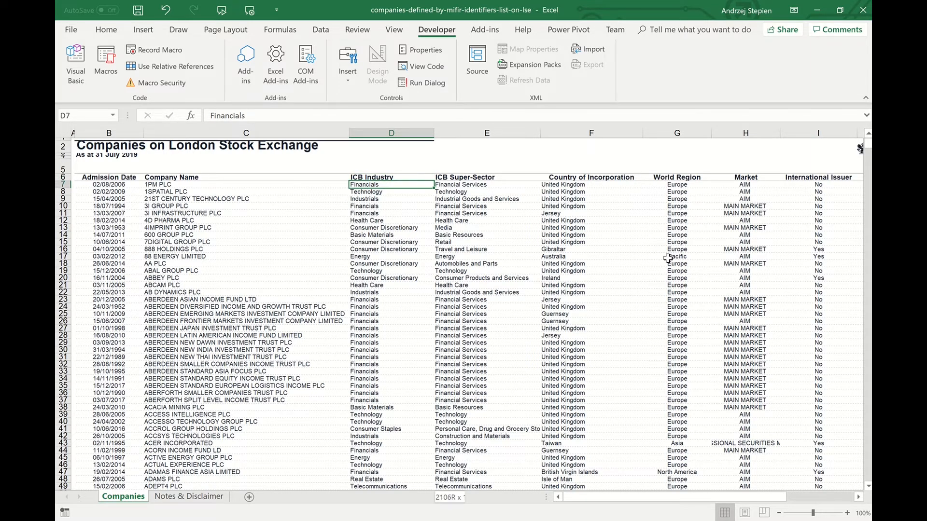
key("ctrl+shift+Down")
scroll(454, 297, "down", 3)
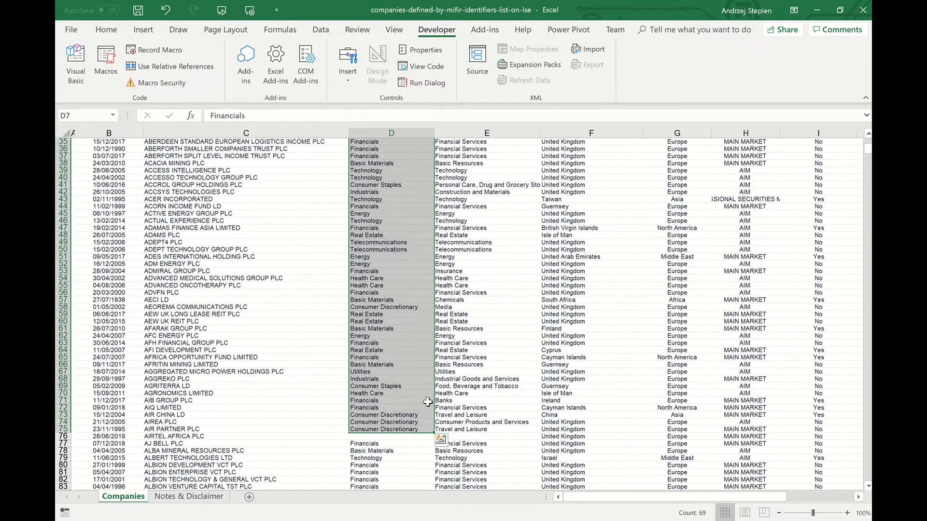
key("ctrl+shift+Down")
scroll(428, 402, "down", 1)
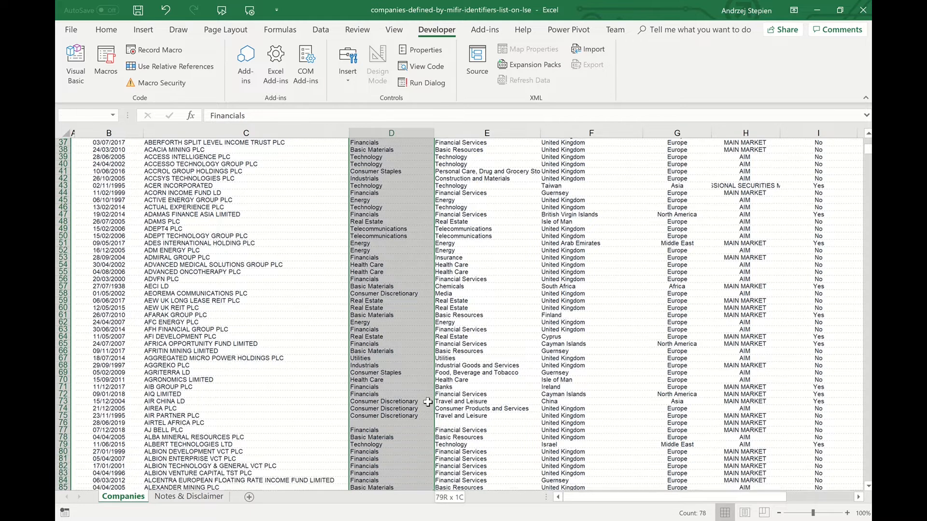
key("ctrl+shift+Down")
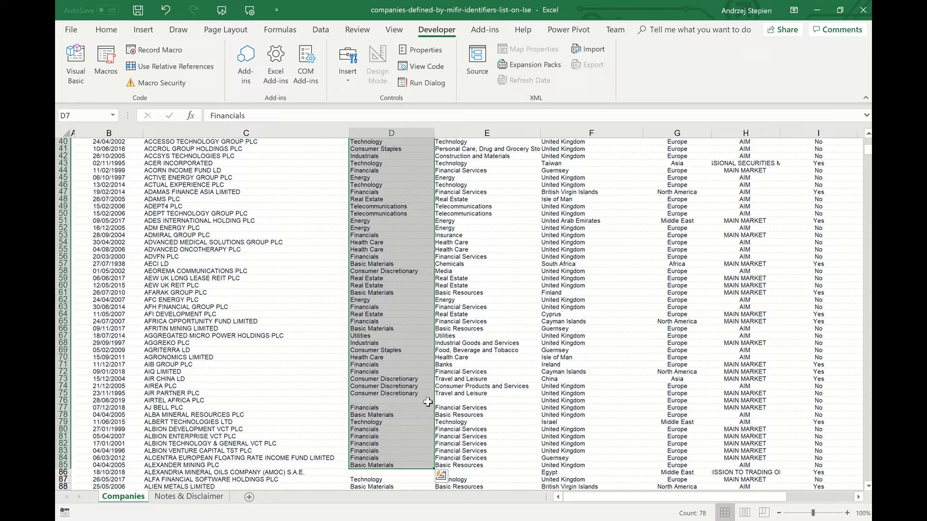
key("ctrl+shift+Down")
key("ctrl+shift+Down")
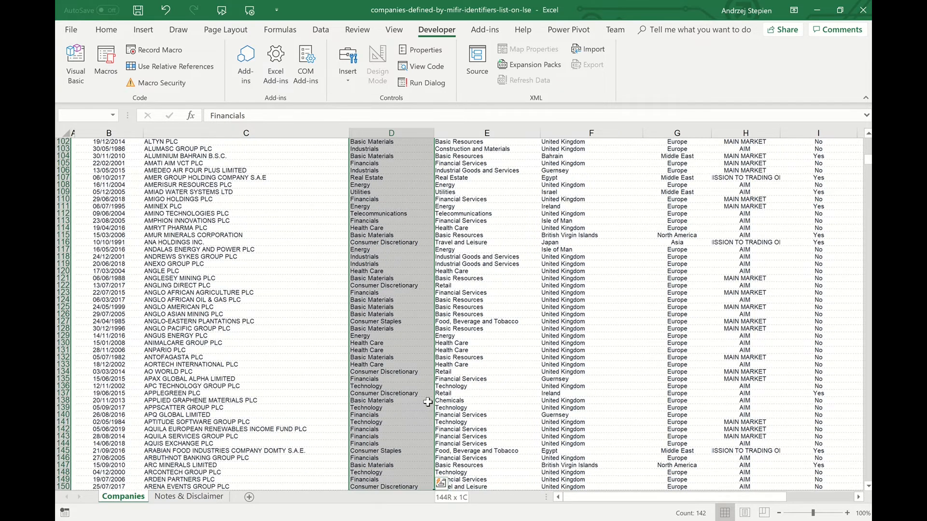
key("ctrl+shift+Down")
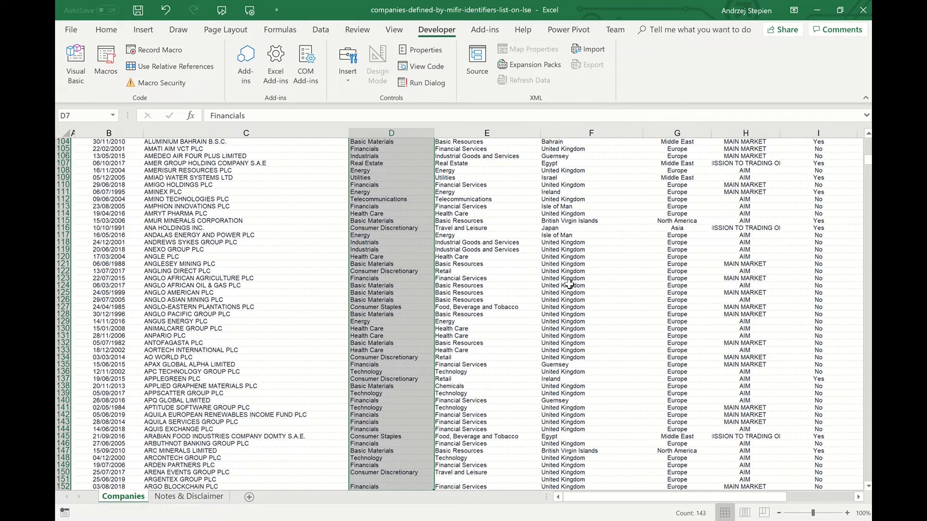
Select the full ICB Industry range from D2112 up to D7, including blank cells, and copy it.
left_click(105, 215)
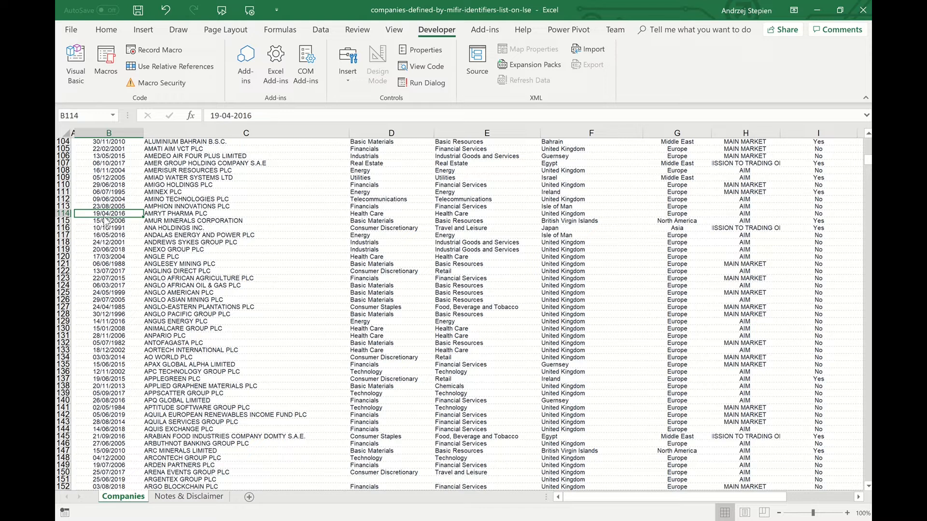
key("ctrl+Down")
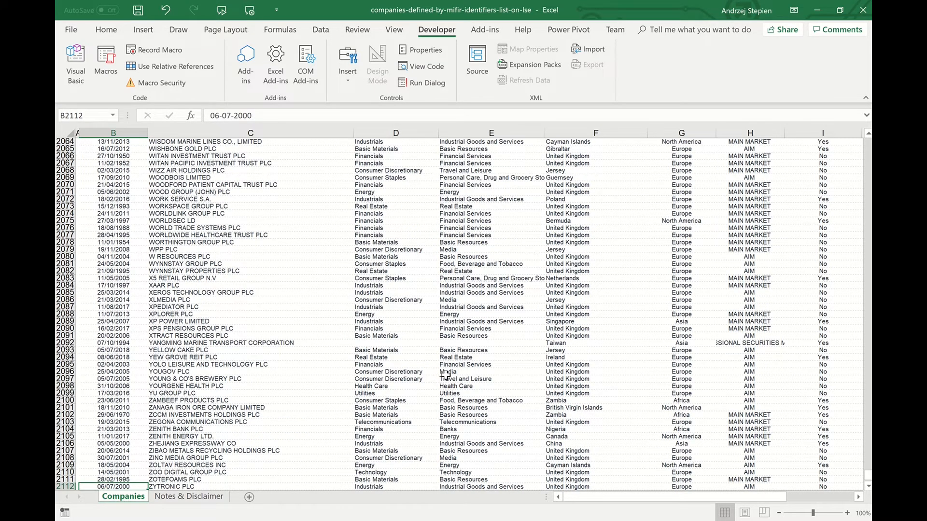
scroll(446, 375, "down", 1)
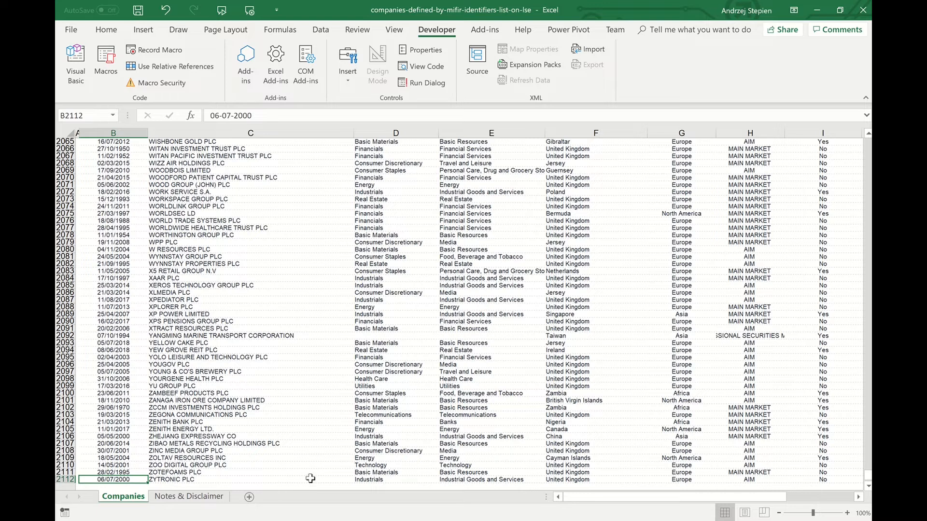
left_click(390, 480)
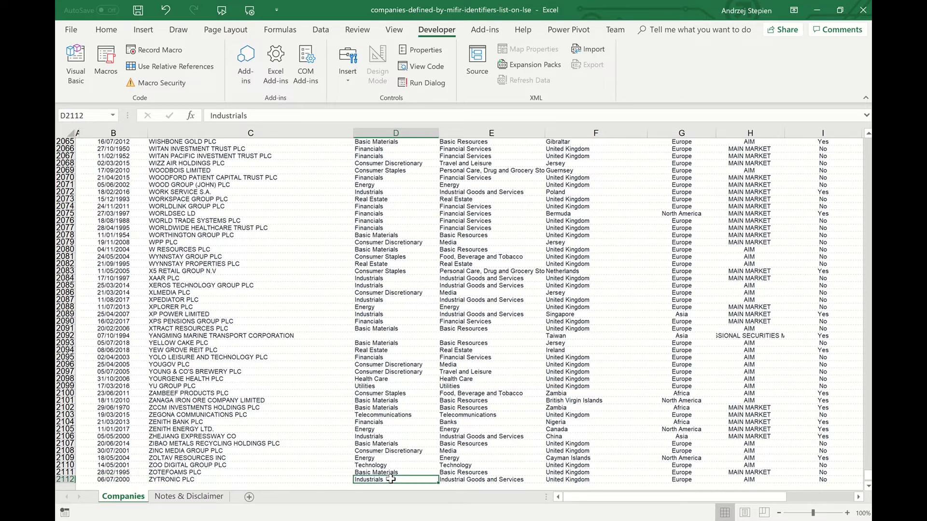
left_click_drag(868, 482, 860, 148)
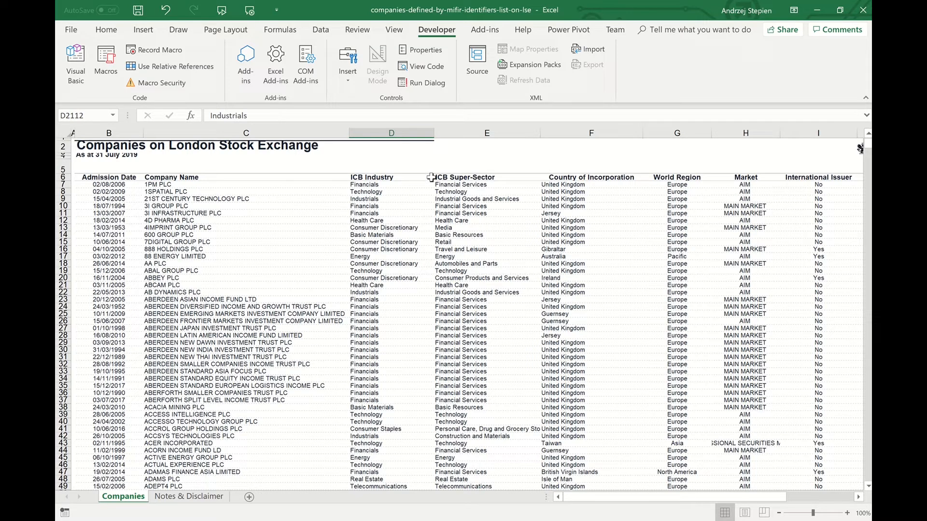
left_click(387, 184, "shift")
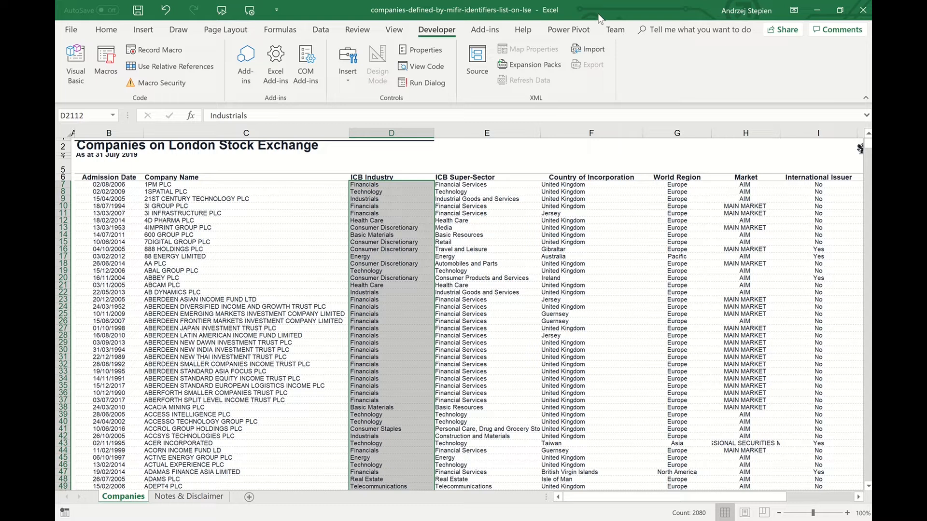
key("ctrl+c")
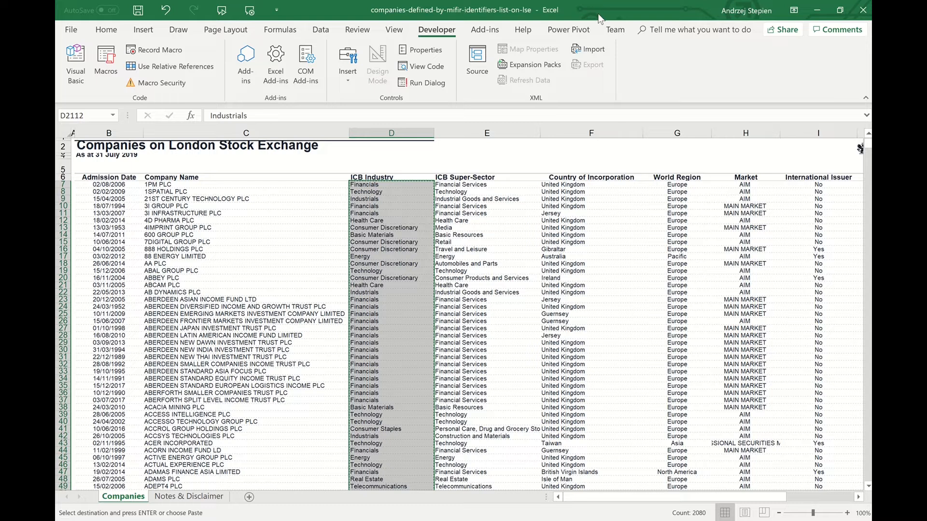
Paste the copied industries as values only starting in cell M7 and remove the duplicates from the pasted list.
left_click(861, 501)
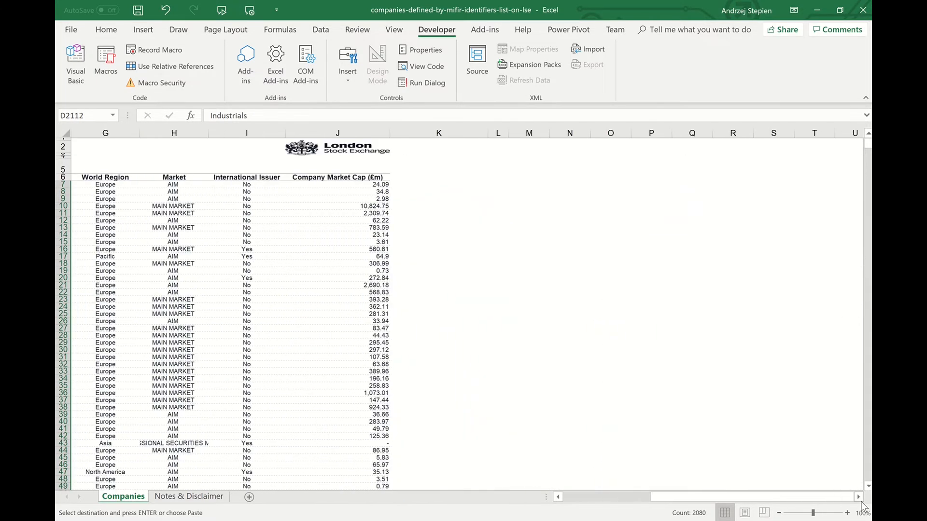
right_click(522, 182)
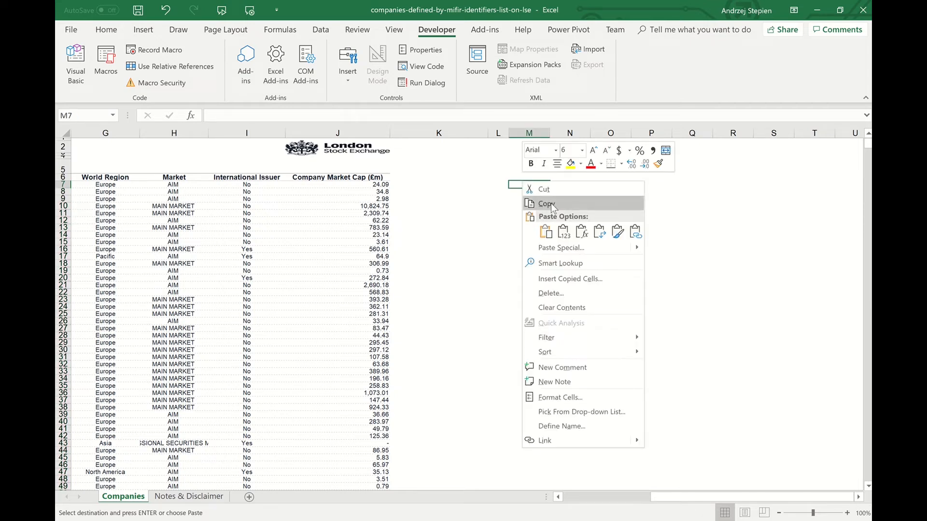
left_click(567, 237)
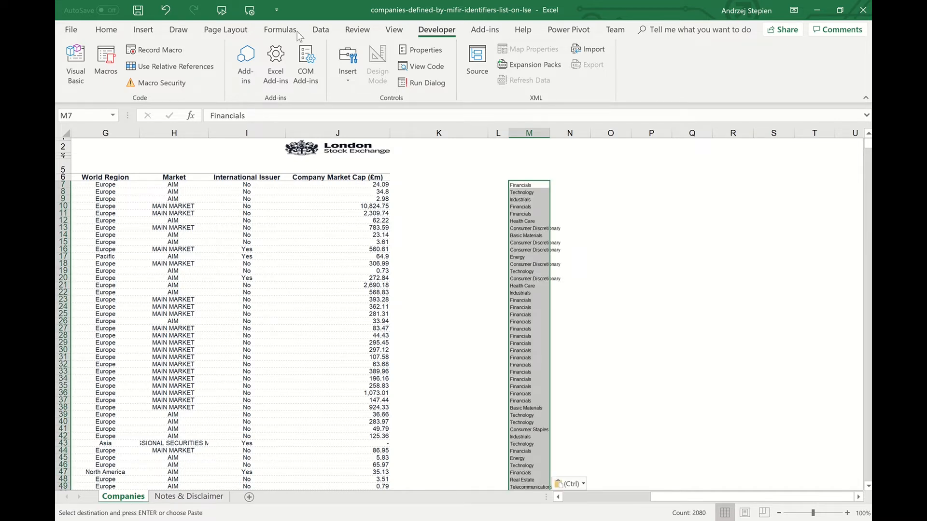
left_click(320, 29)
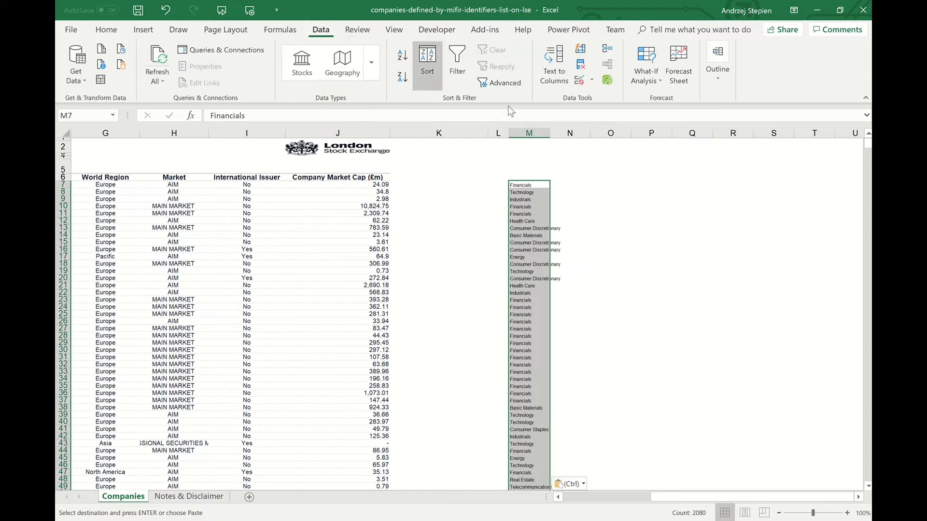
left_click(581, 64)
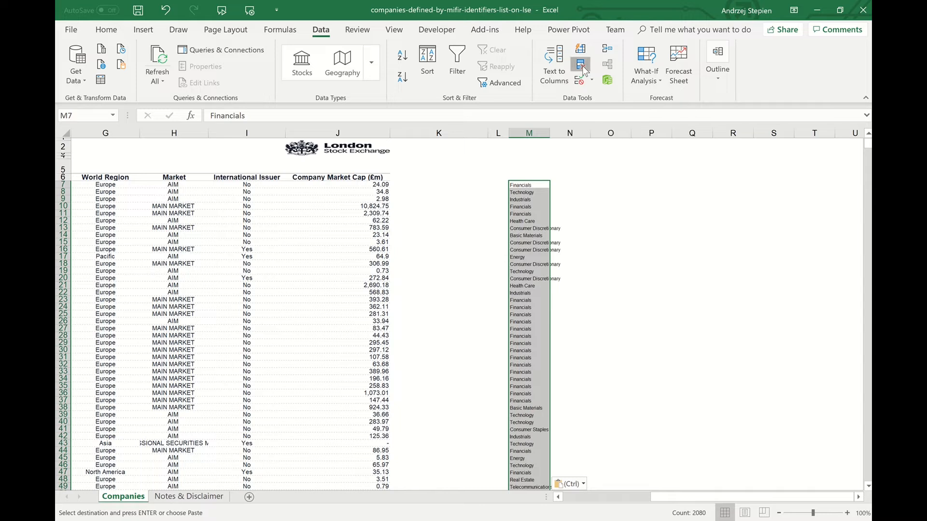
left_click(722, 342)
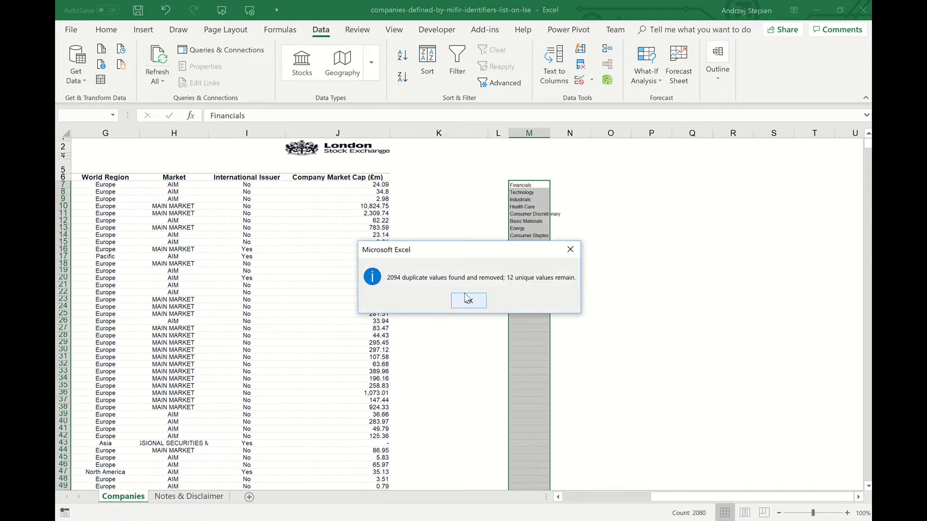
left_click(468, 300)
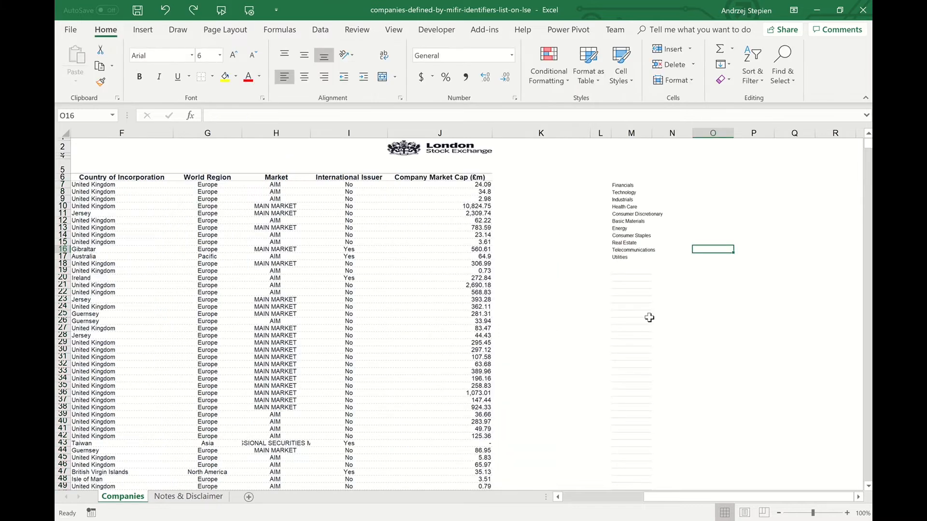
Clear the leftover border lines in column M by applying blank cell P10's format with Format Painter.
left_click_drag(647, 298, 636, 386)
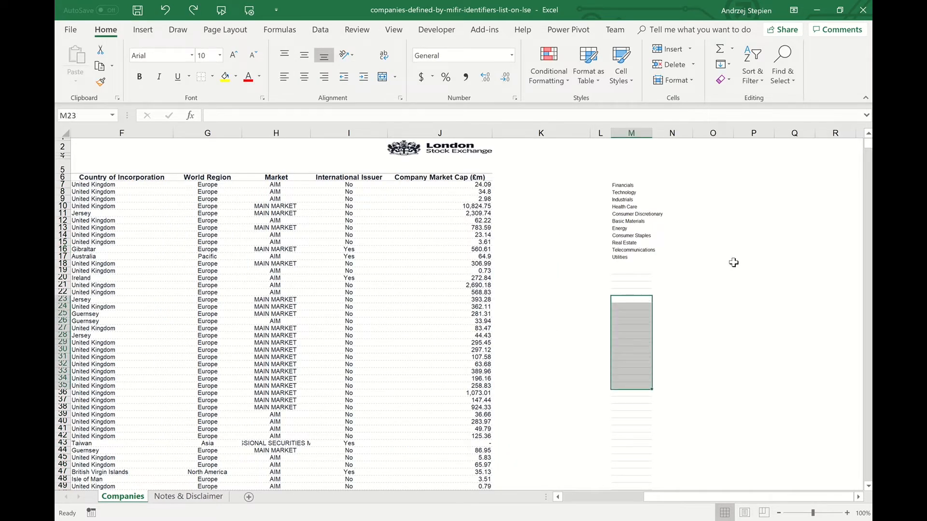
left_click(734, 262)
left_click(745, 207)
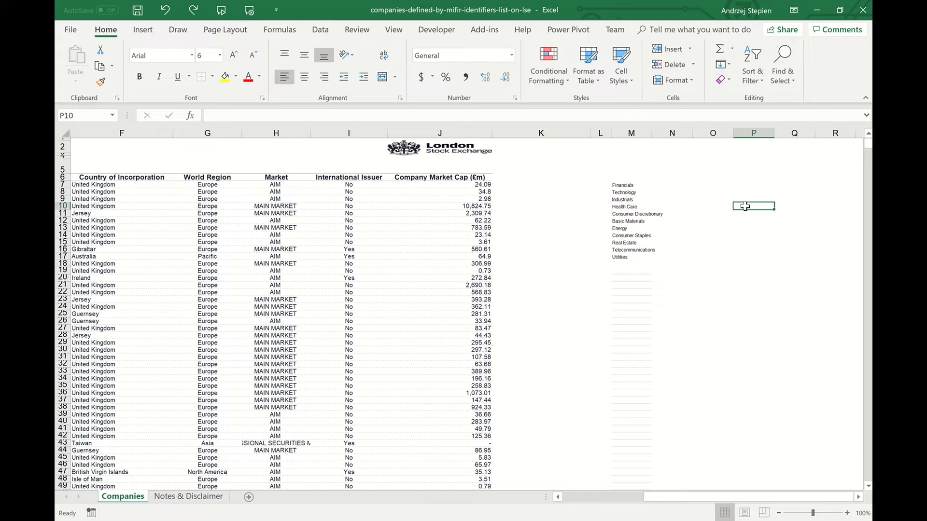
left_click(99, 83)
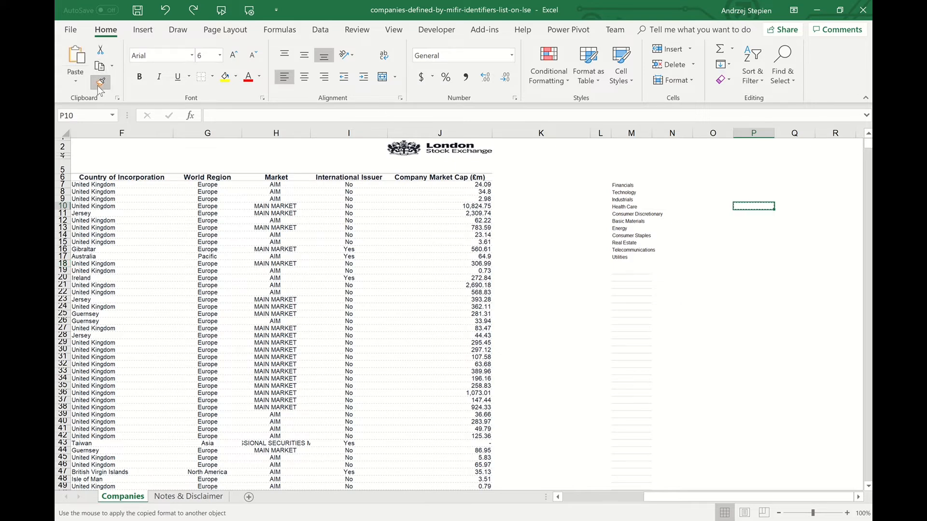
left_click(637, 132)
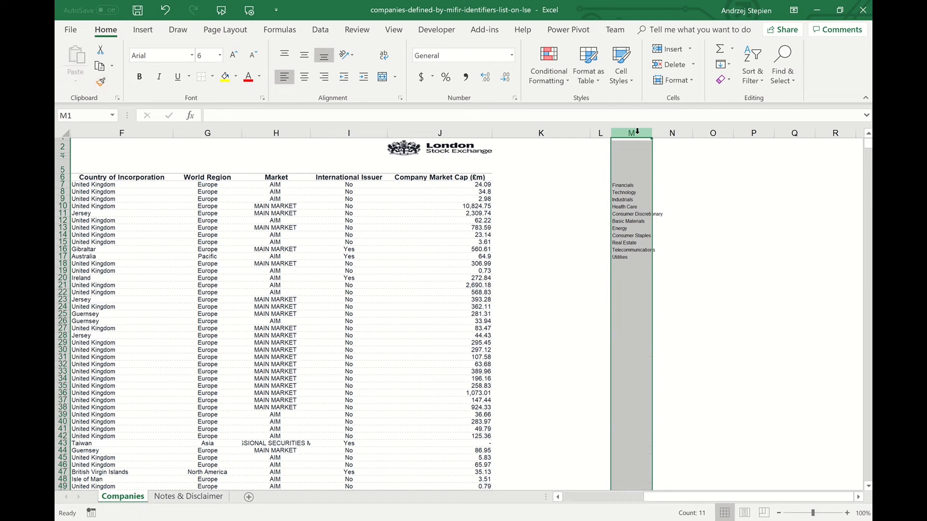
Enter the header "ICB Sector" in cell M6 above the list of unique industries.
left_click(633, 177)
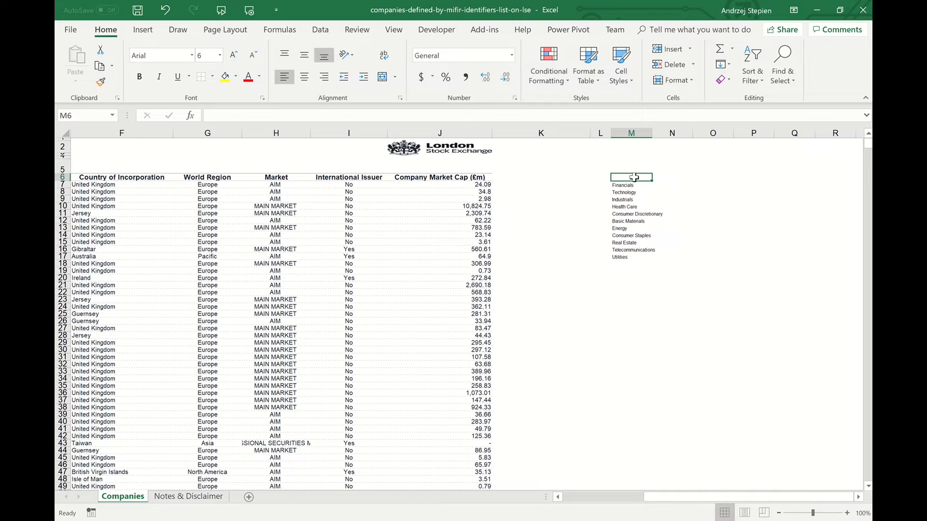
type("ICB Sector")
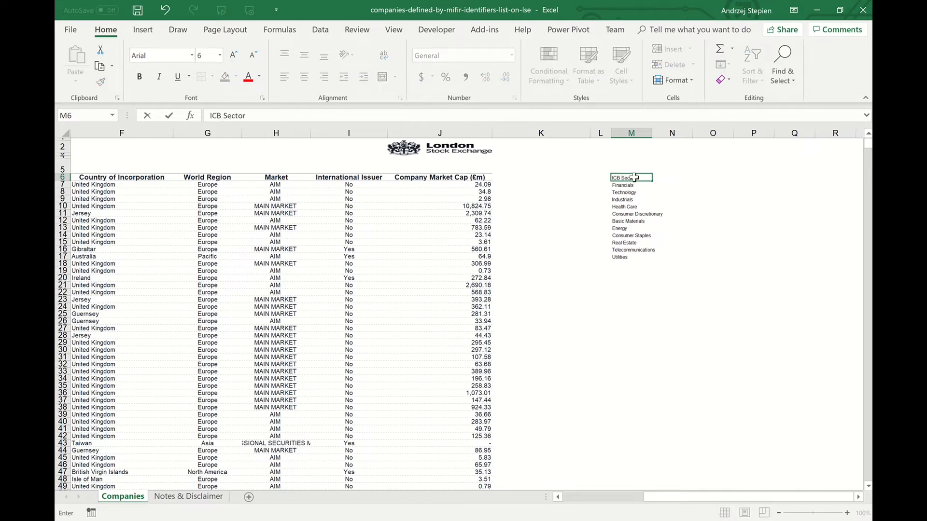
key("Tab")
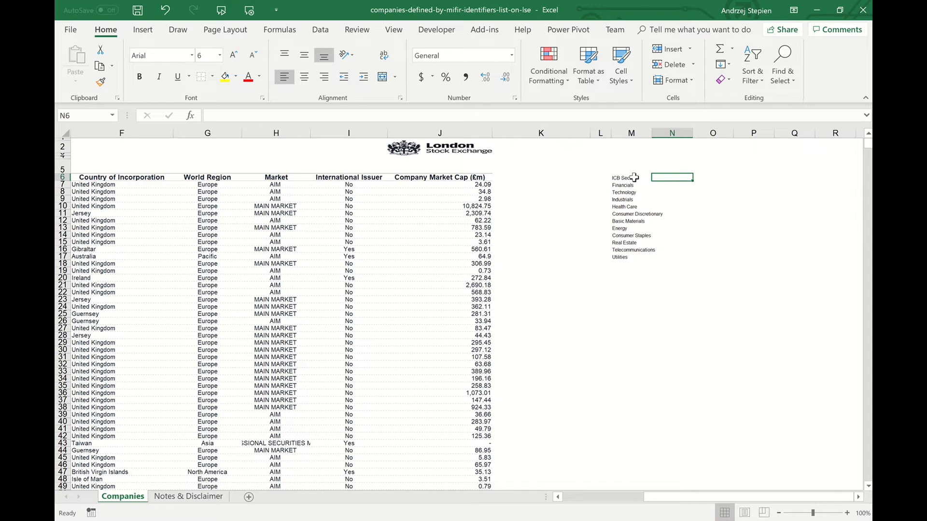
Enter the header "Total Market Cap" in cell N6 beside the ICB Sector header.
type("Total Market Cap")
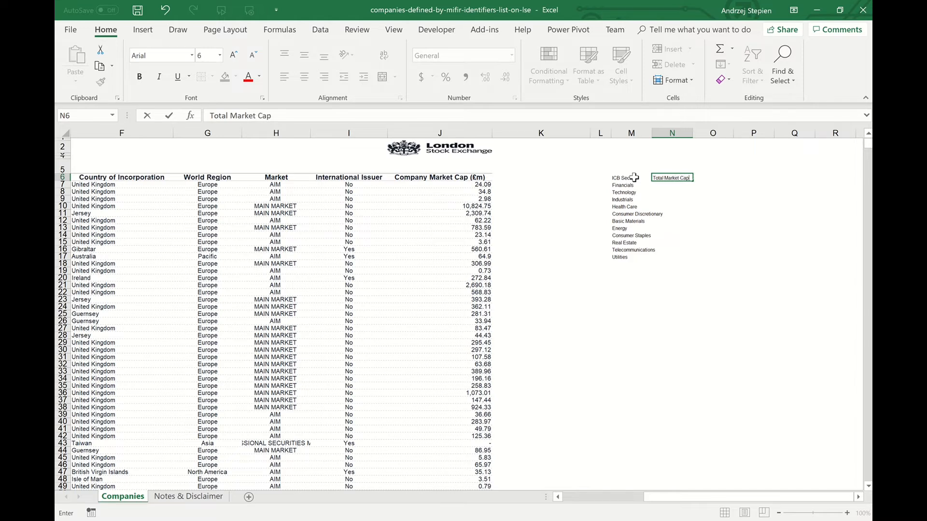
key("Return")
key("Right")
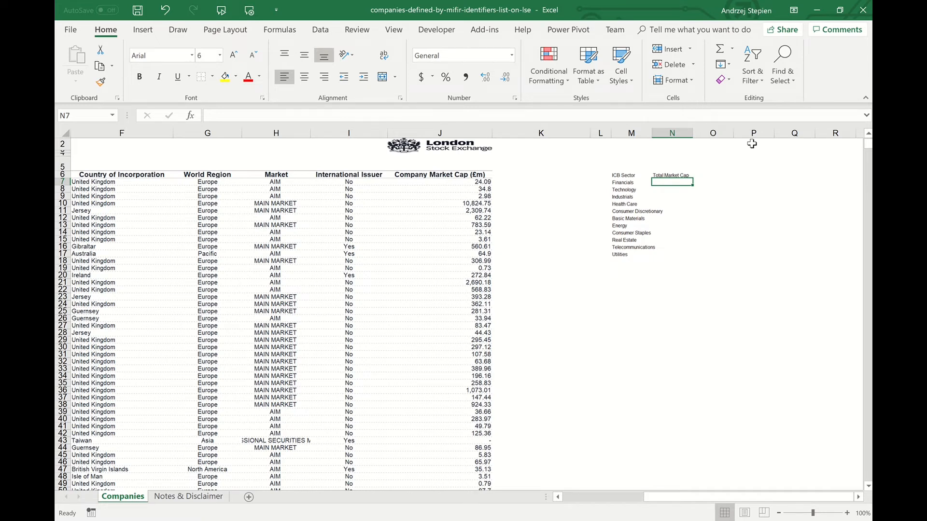
Start a SUMIF formula in cell N7 with the ICB Industry column D:D as its range.
type("=su")
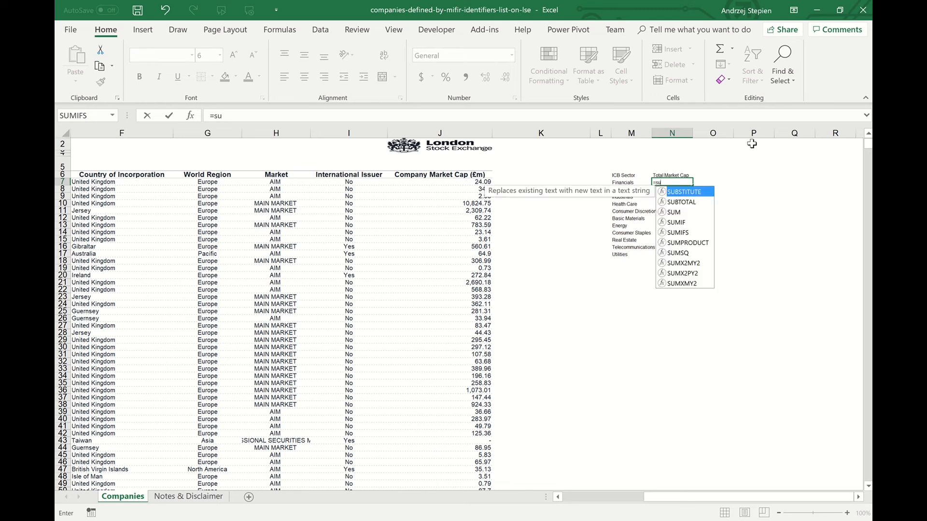
type("mif")
key("Tab")
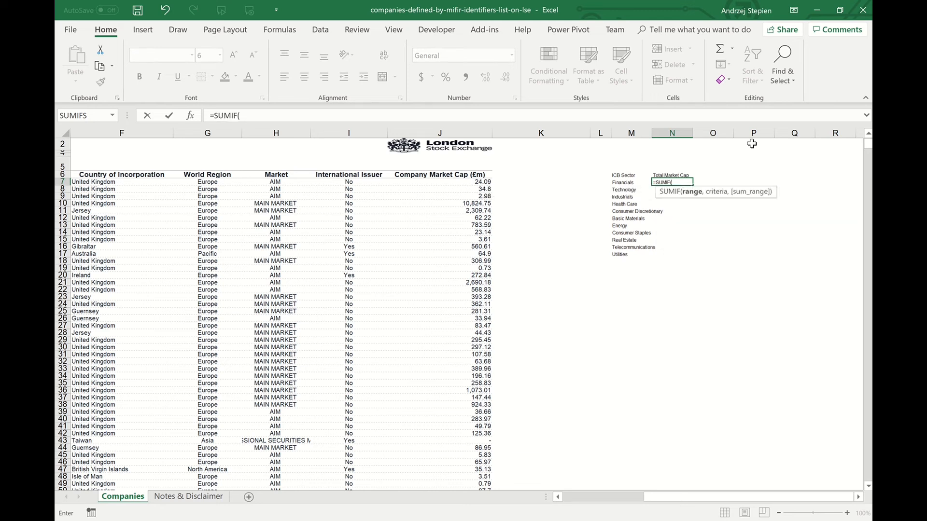
left_click_drag(674, 497, 674, 497)
left_click_drag(572, 500, 565, 500)
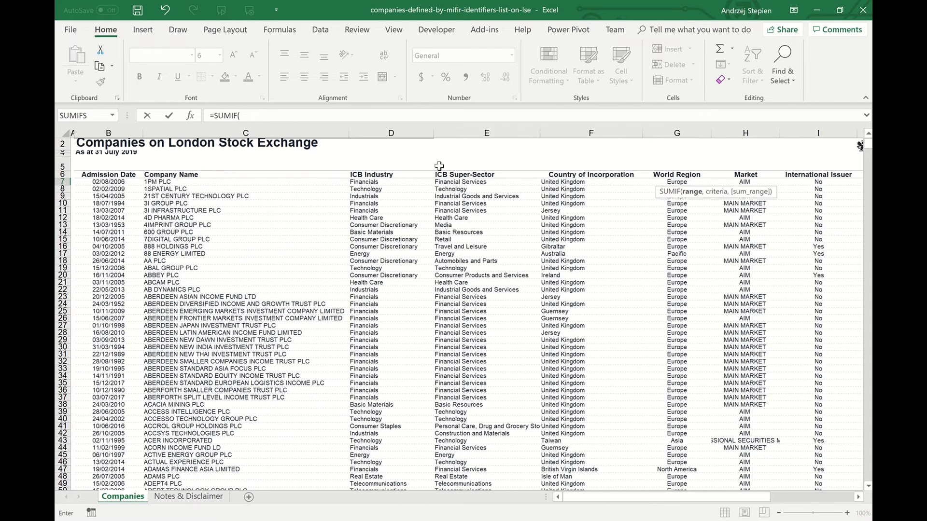
left_click(407, 132)
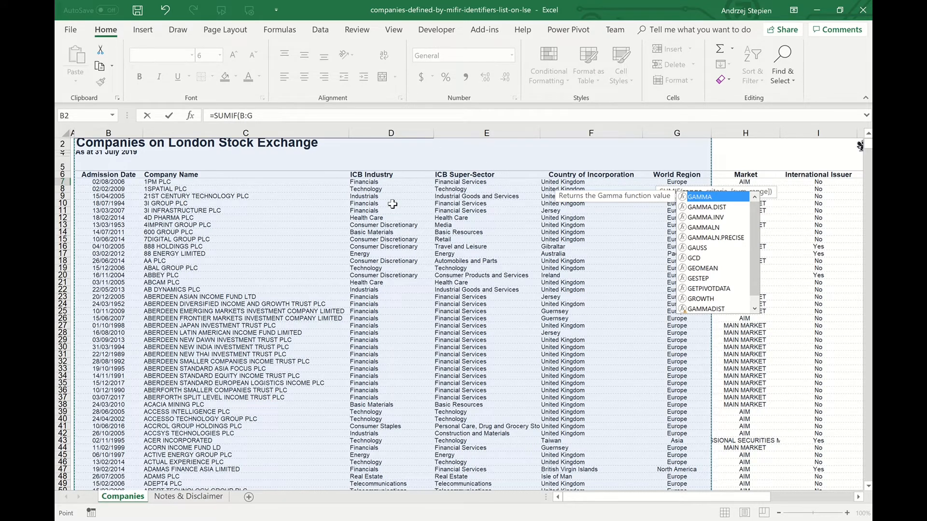
left_click(333, 117)
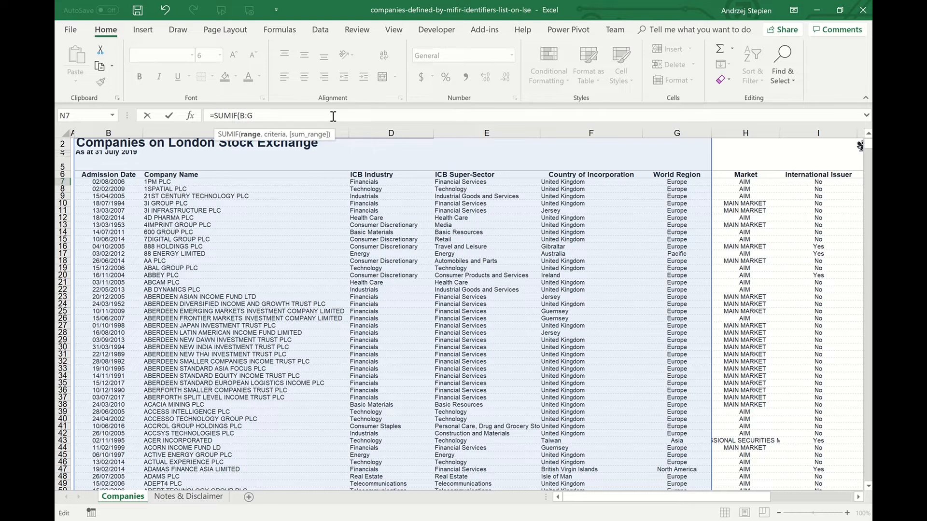
key("BackSpace")
key("BackSpace")
key("BackSpace")
type("D")
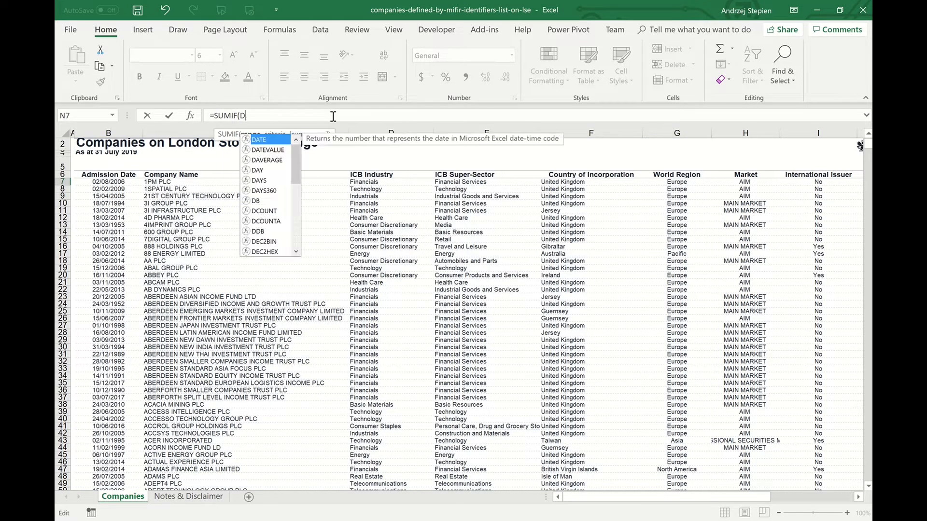
type(":D,")
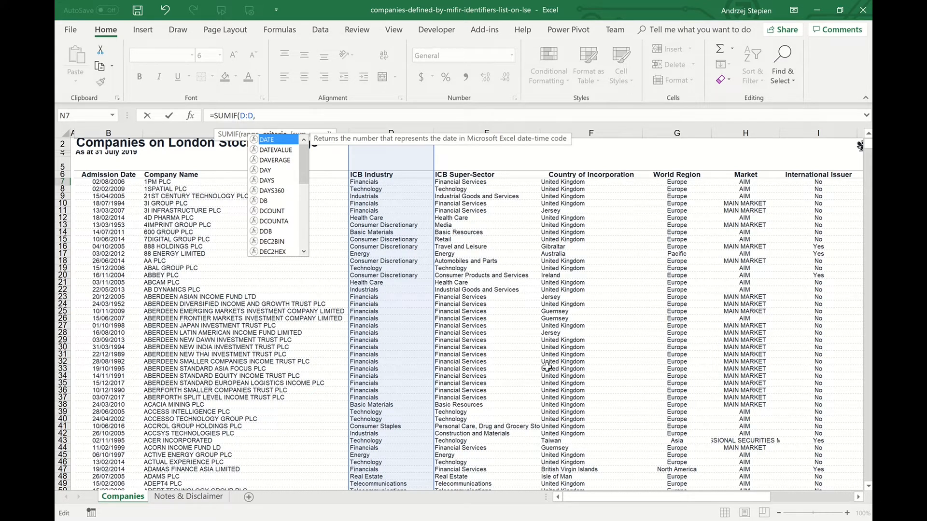
Complete the SUMIF in N7 with M7 as the criteria and the Company Market Cap column J:J as the sum range.
left_click_drag(621, 498, 768, 503)
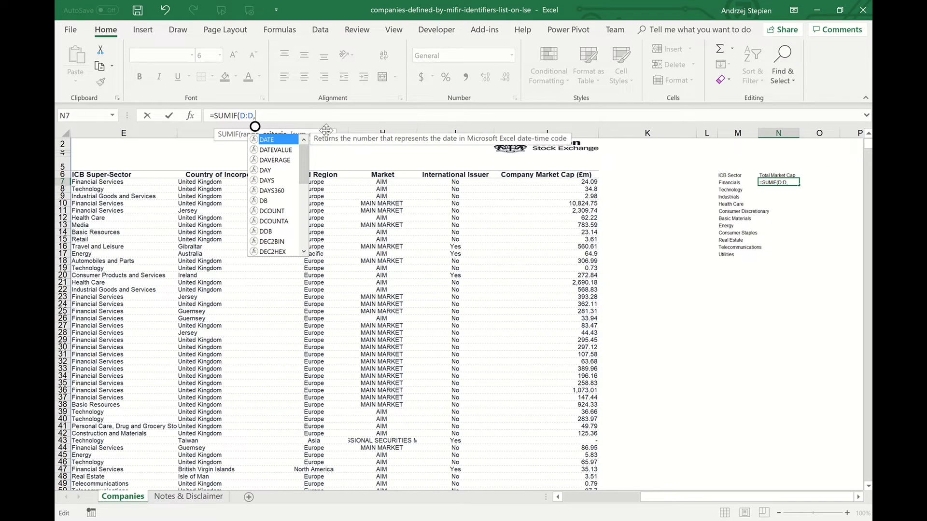
left_click_drag(324, 131, 438, 153)
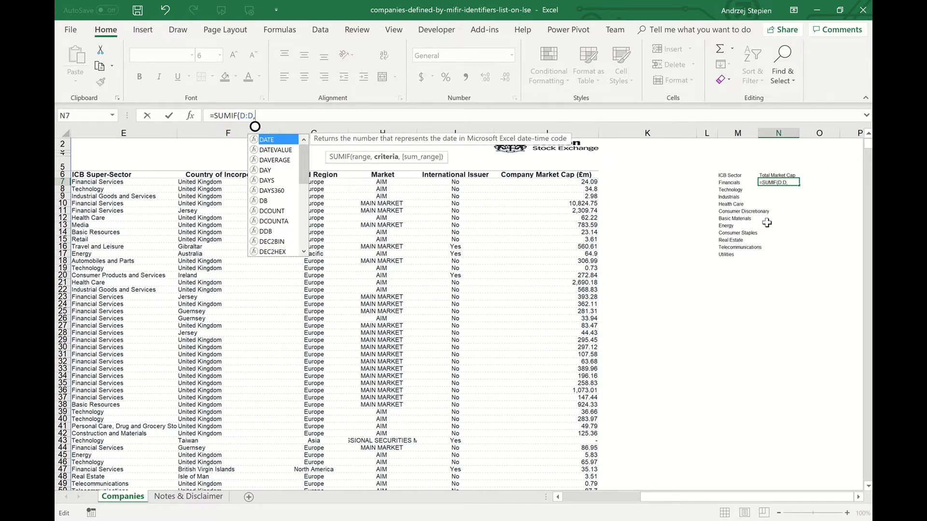
left_click(736, 183)
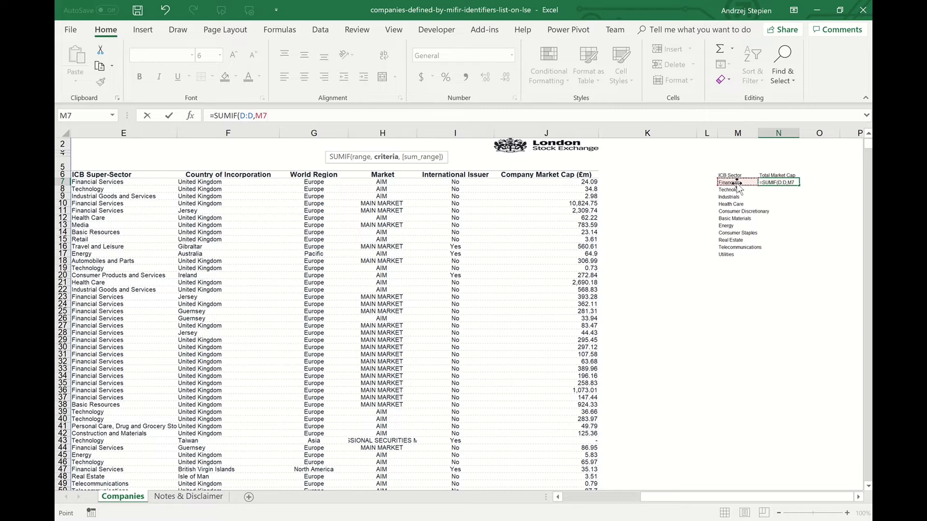
type(",")
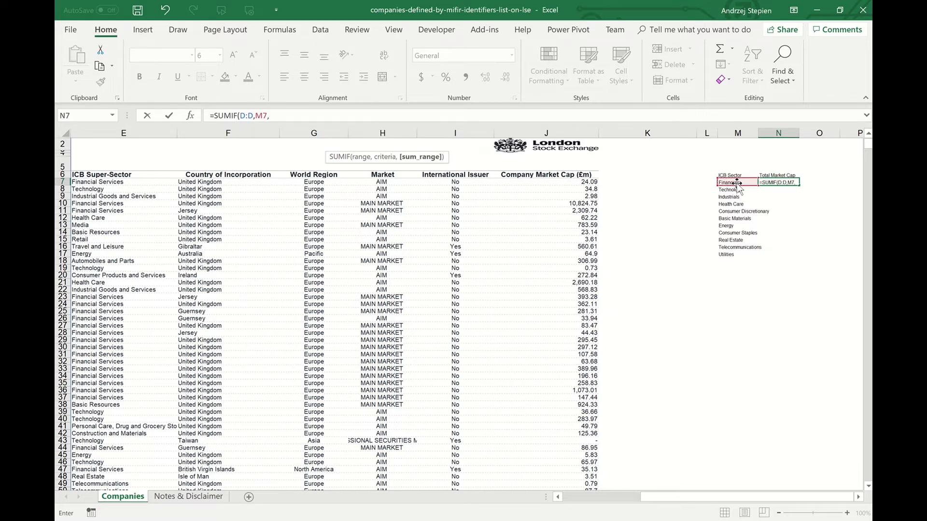
left_click(558, 129)
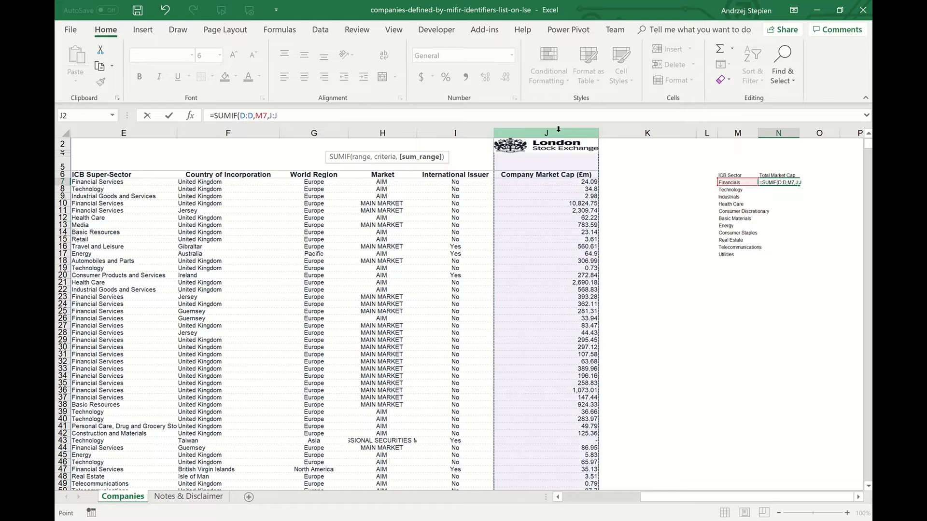
type(")")
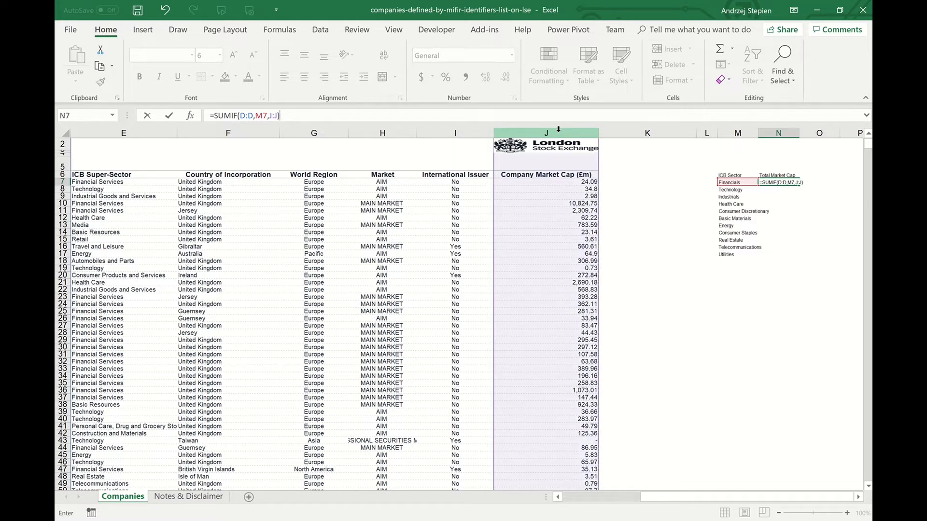
key("Return")
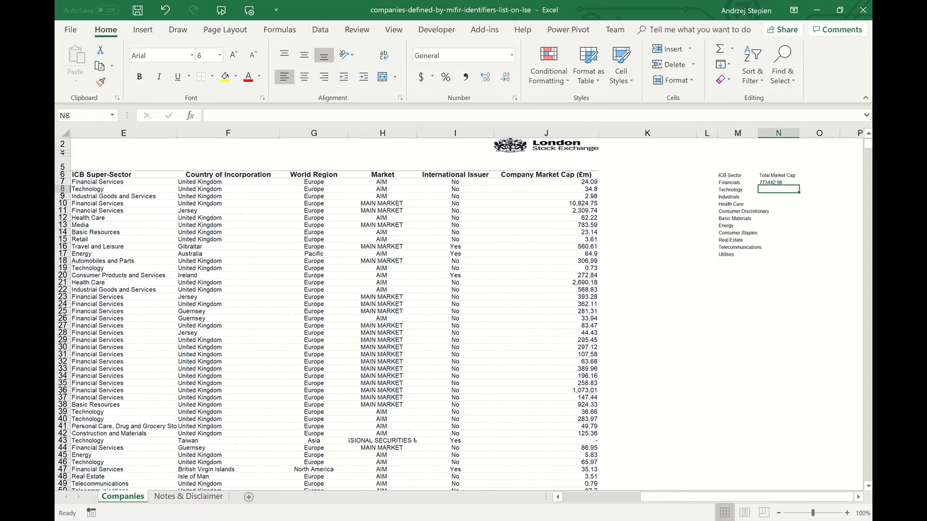
Fill the N7 formula down to N17 and format N7:N17 as numbers with thousands separators and two decimals.
left_click(795, 183)
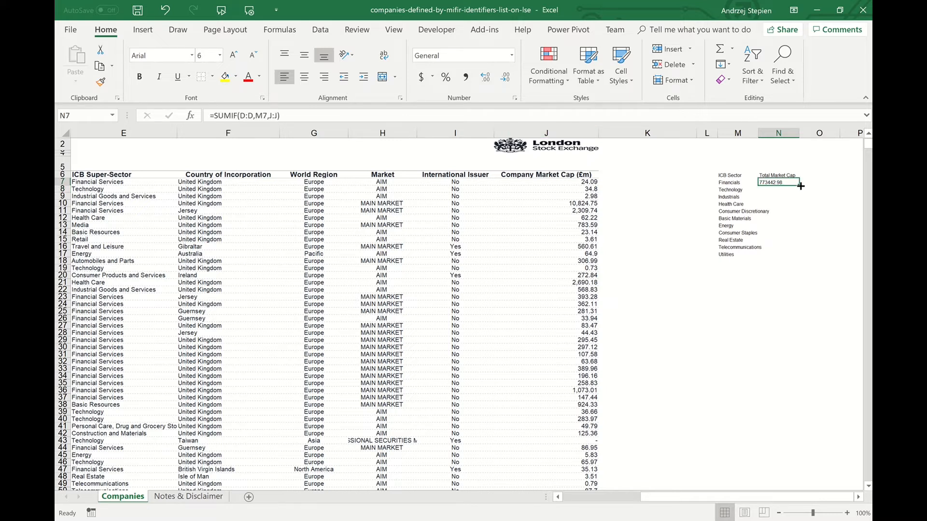
left_click_drag(800, 186, 787, 258)
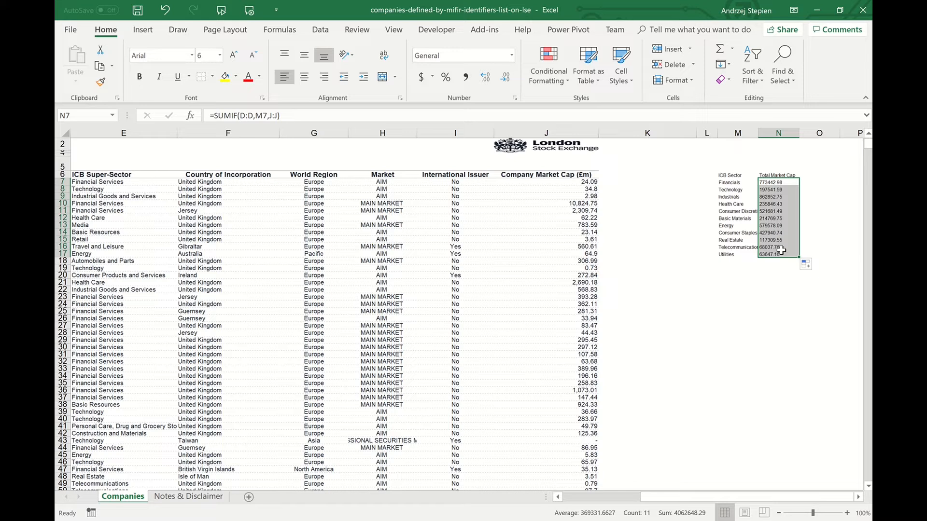
left_click_drag(713, 497, 811, 497)
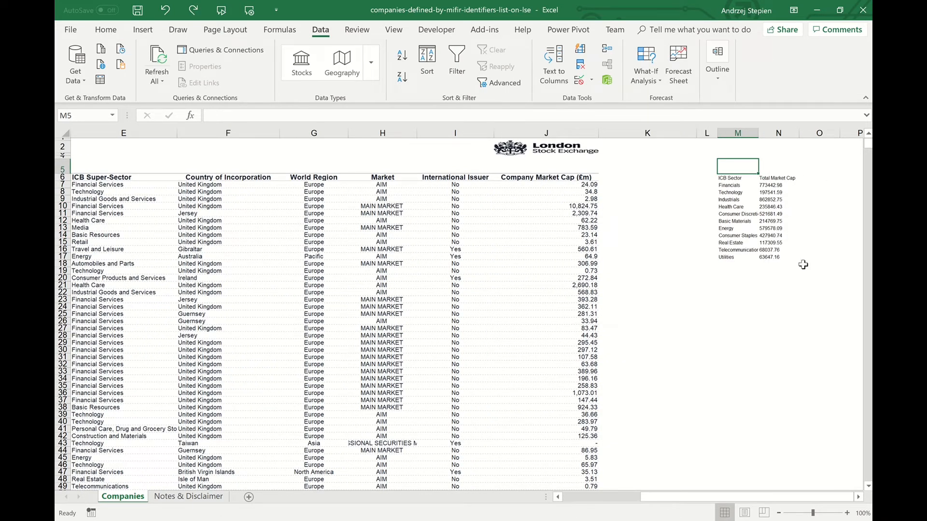
left_click_drag(772, 185, 772, 257)
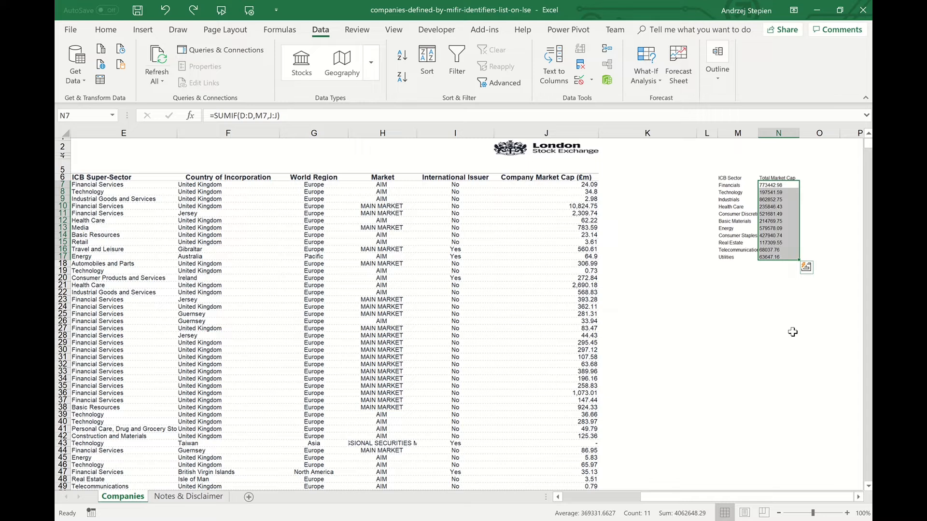
key("ctrl+shift+1")
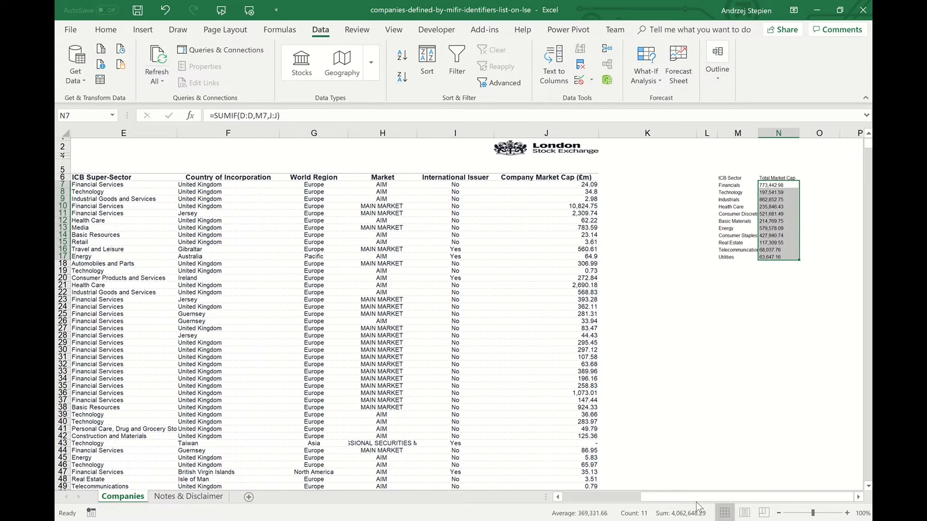
Copy the Financials total from N7 and paste it as a value into cell K2 for comparison.
left_click_drag(705, 501, 647, 512)
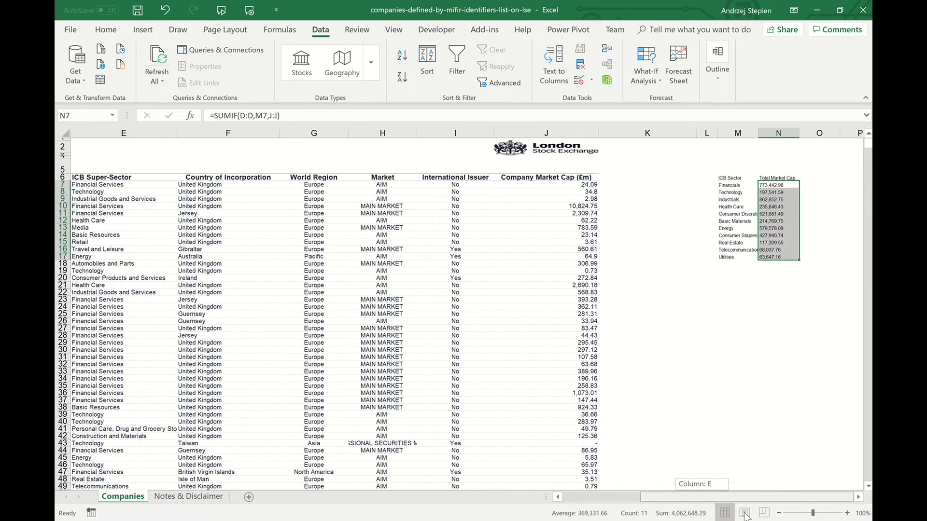
left_click(789, 185)
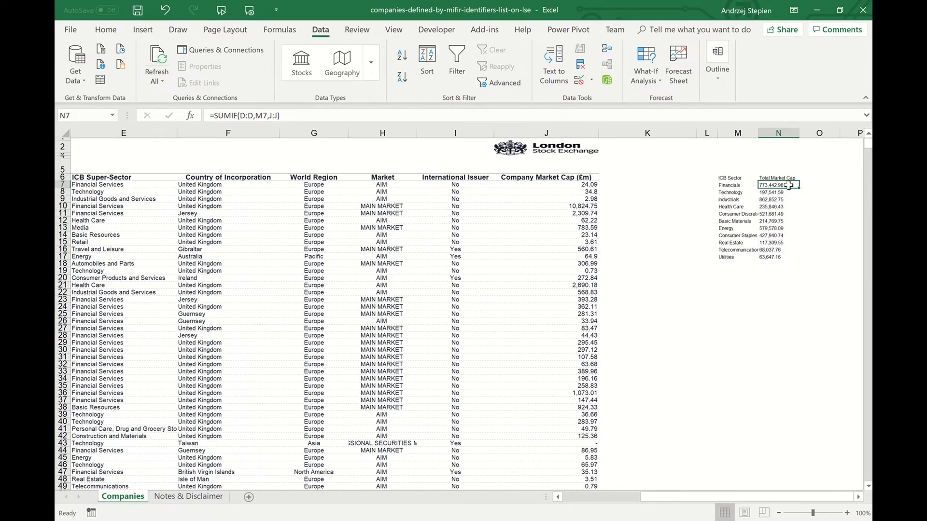
key("ctrl+c")
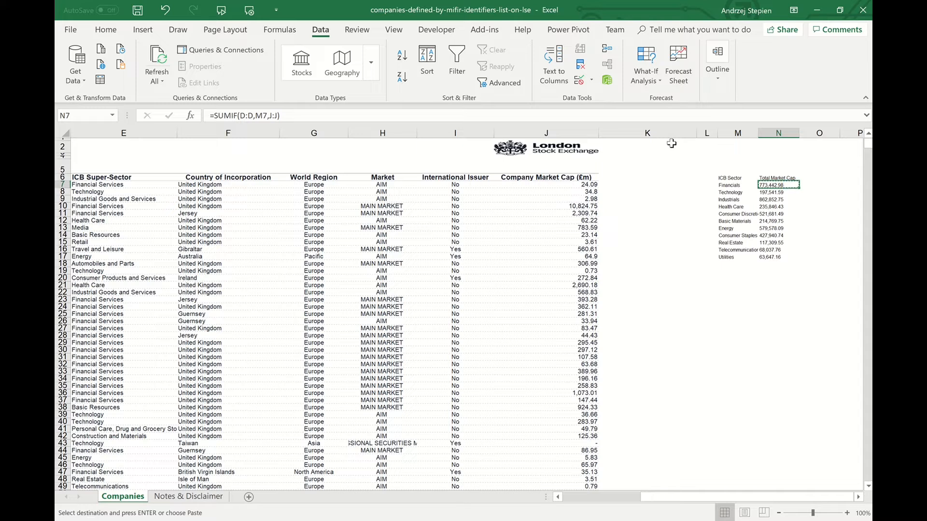
right_click(674, 147)
left_click(713, 194)
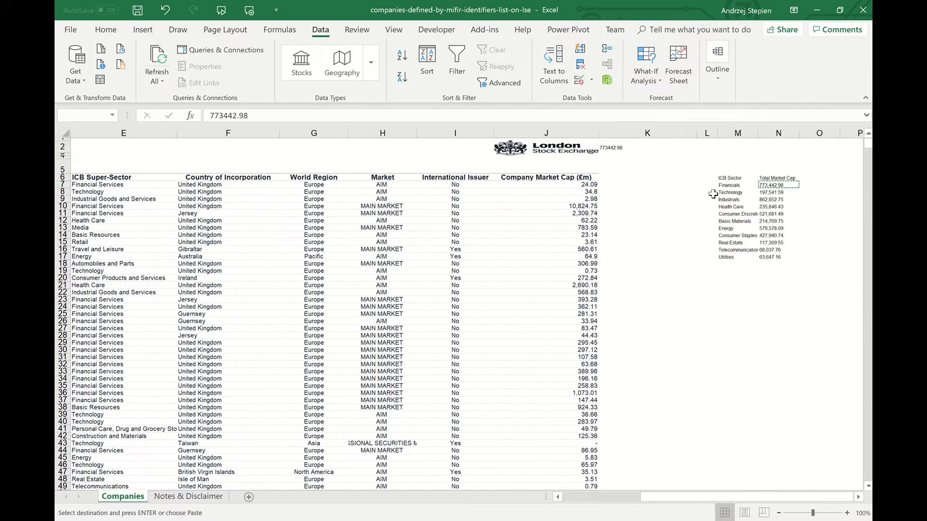
key("Return")
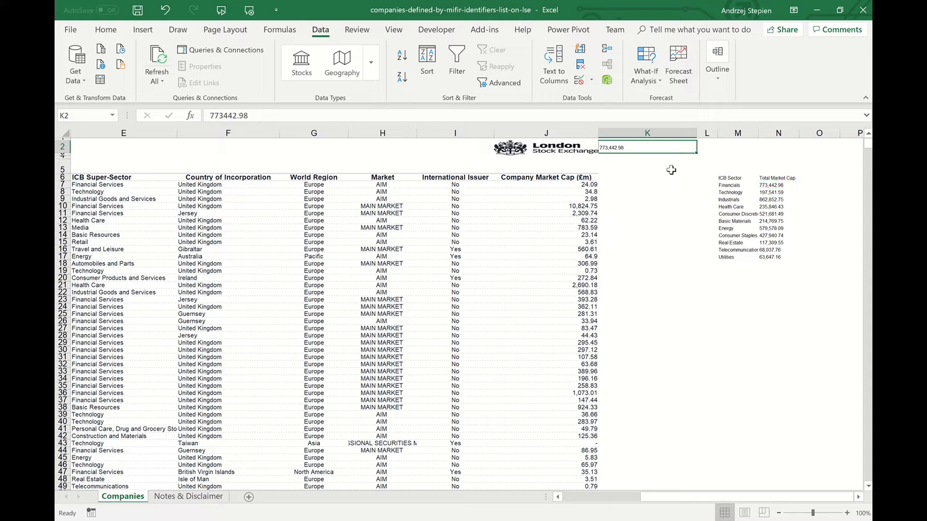
Filter the company list by the value Financials in the ICB Industry column, using cell D7.
left_click_drag(695, 498, 618, 498)
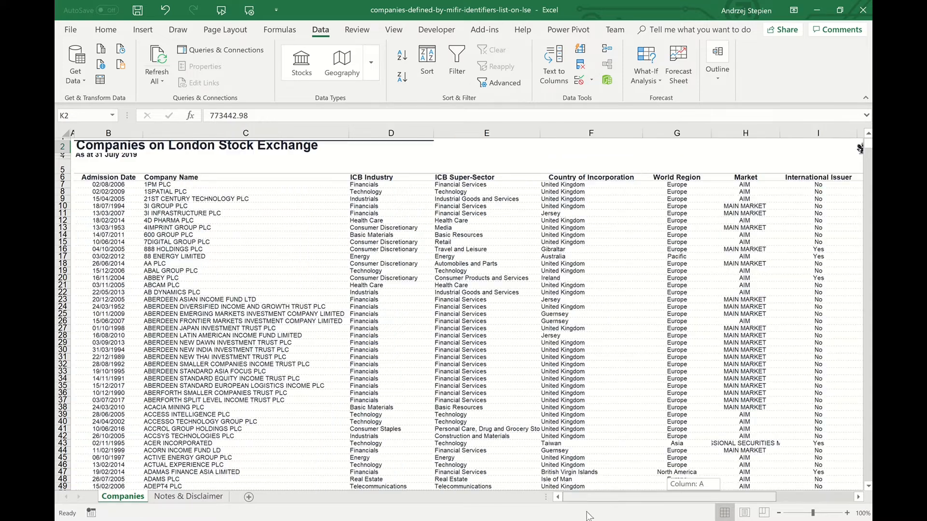
right_click(403, 185)
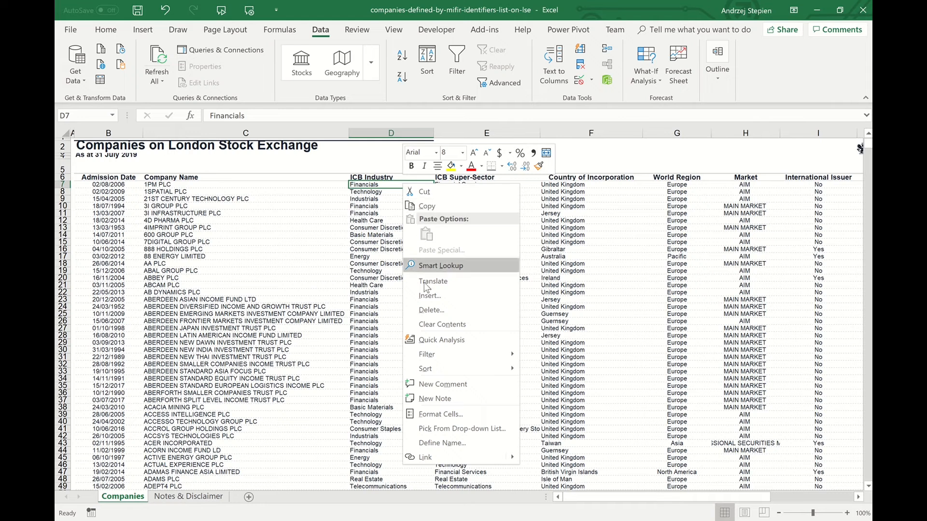
mouse_move(429, 360)
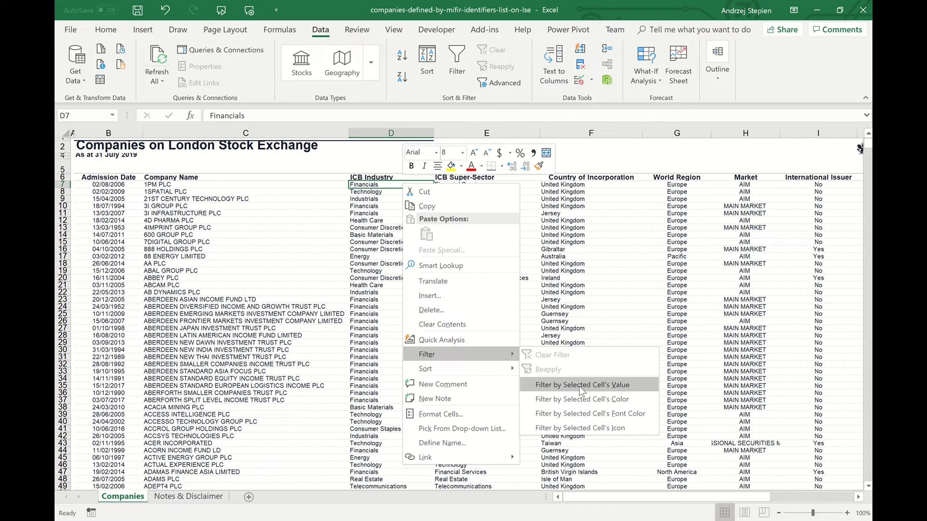
left_click(581, 386)
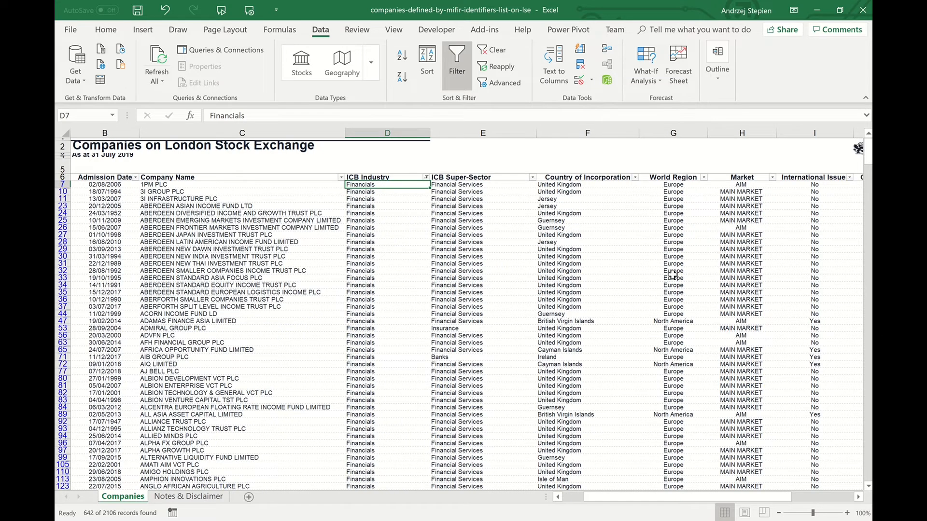
Select all filtered Company Market Cap values from J7 down and compare their sum with the total in K2.
left_click_drag(770, 498, 827, 498)
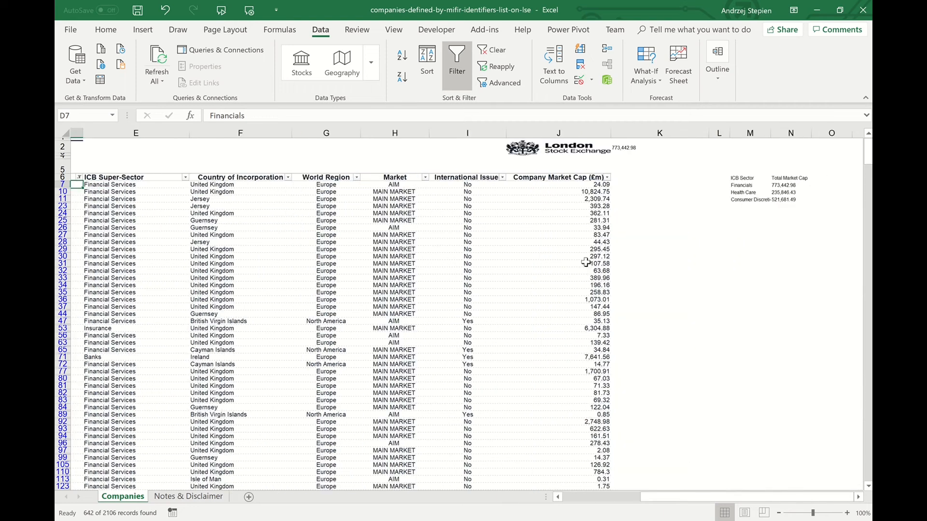
left_click(580, 191)
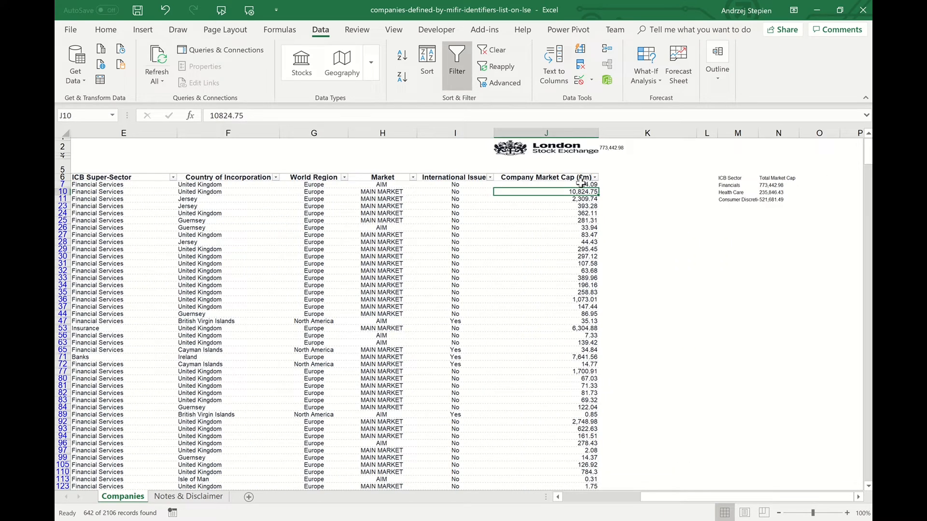
left_click(582, 184)
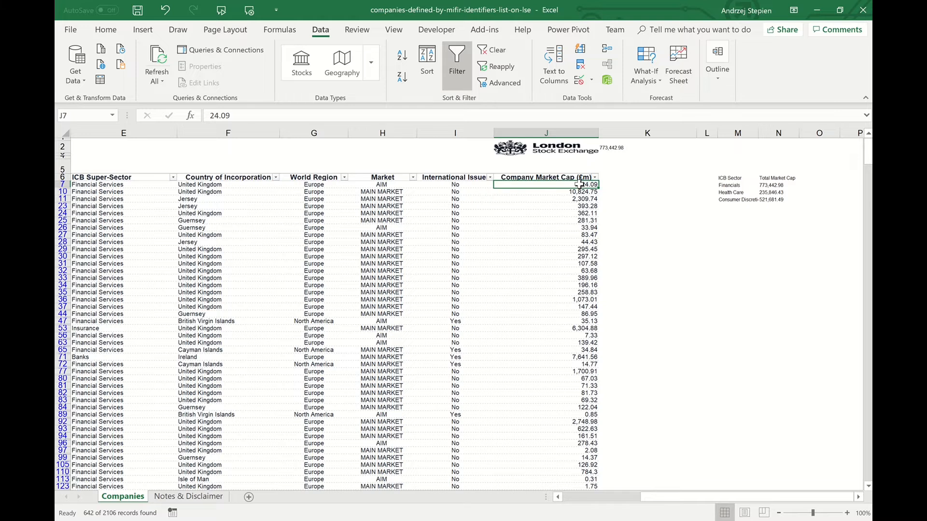
key("ctrl+shift+Down")
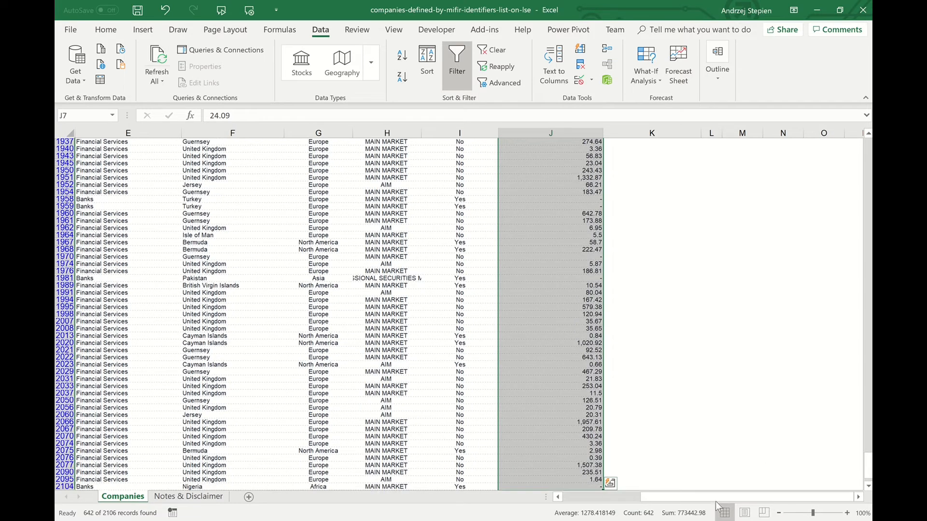
left_click_drag(868, 466, 859, 144)
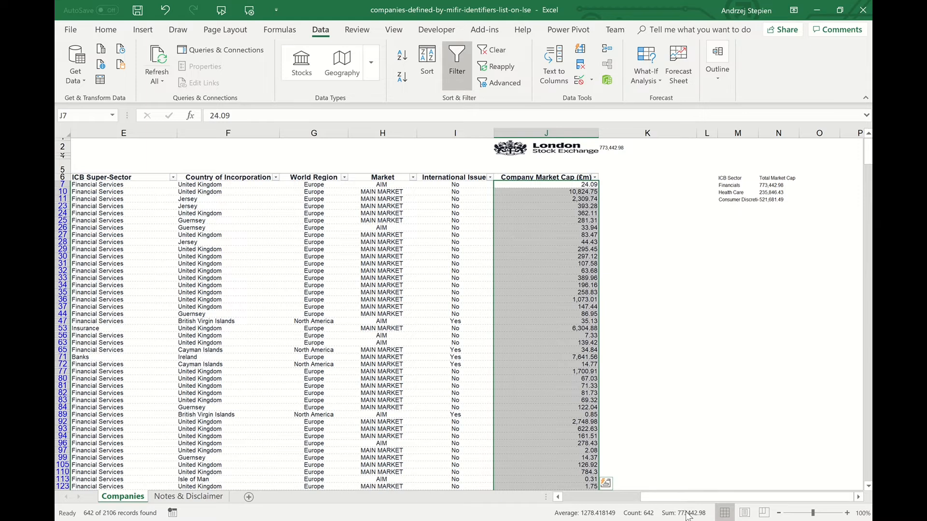
Clear the Financials filter so the full company list is shown again.
left_click(361, 357)
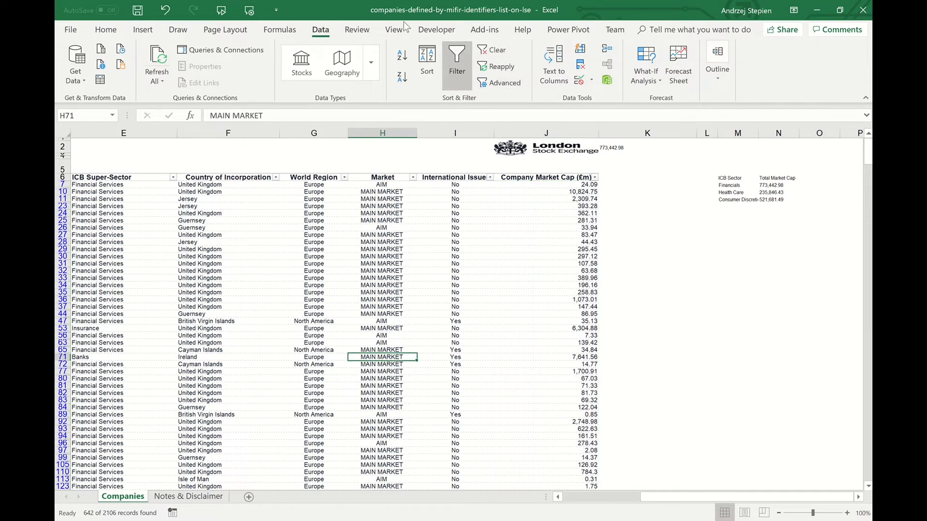
left_click(494, 51)
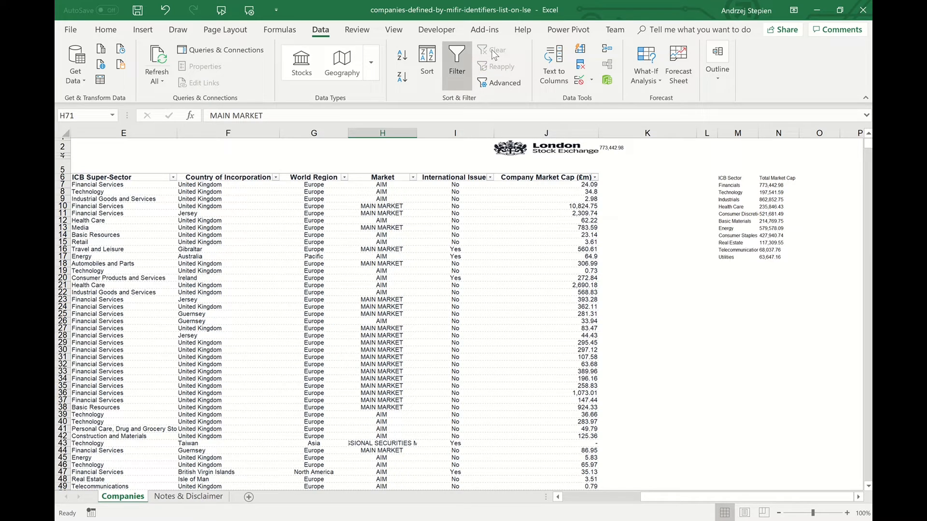
left_click(737, 335)
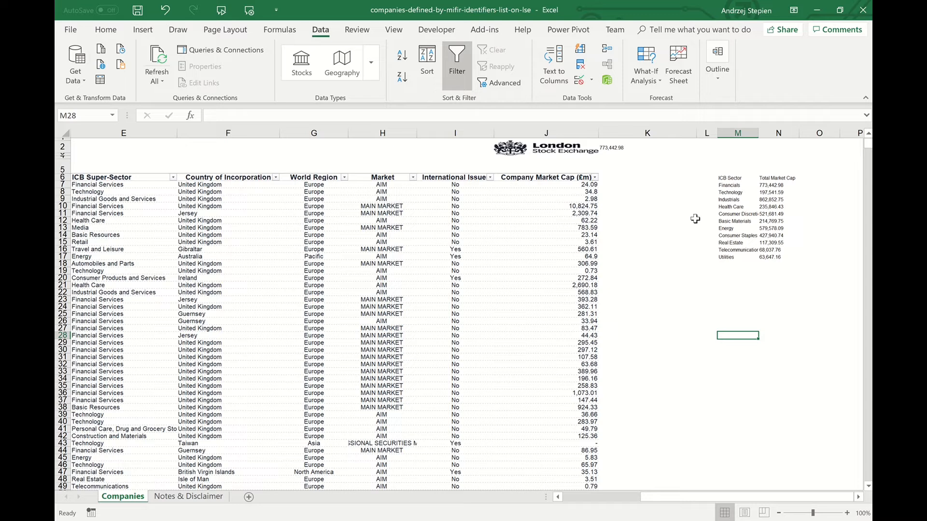
Format the summary header cells M6:N6 with a bottom double border and bold text.
left_click_drag(735, 178, 794, 178)
left_click(106, 32)
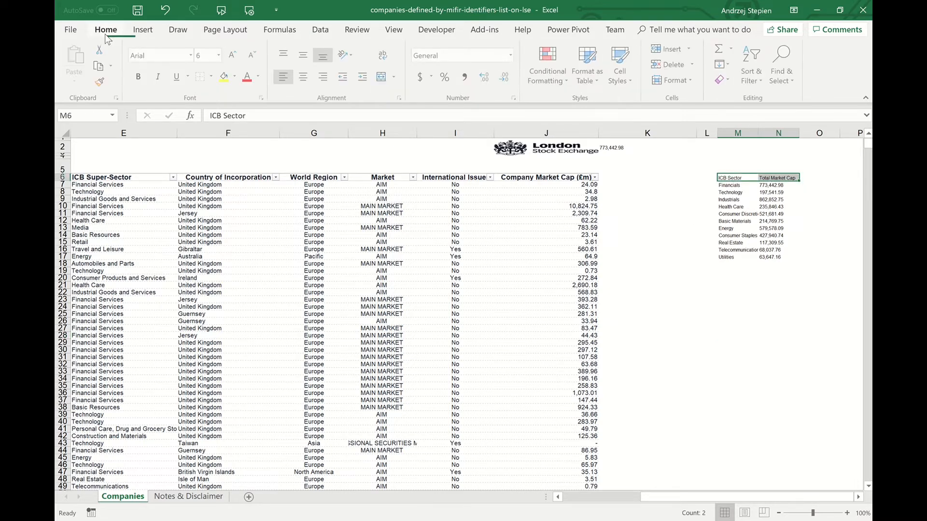
left_click(212, 78)
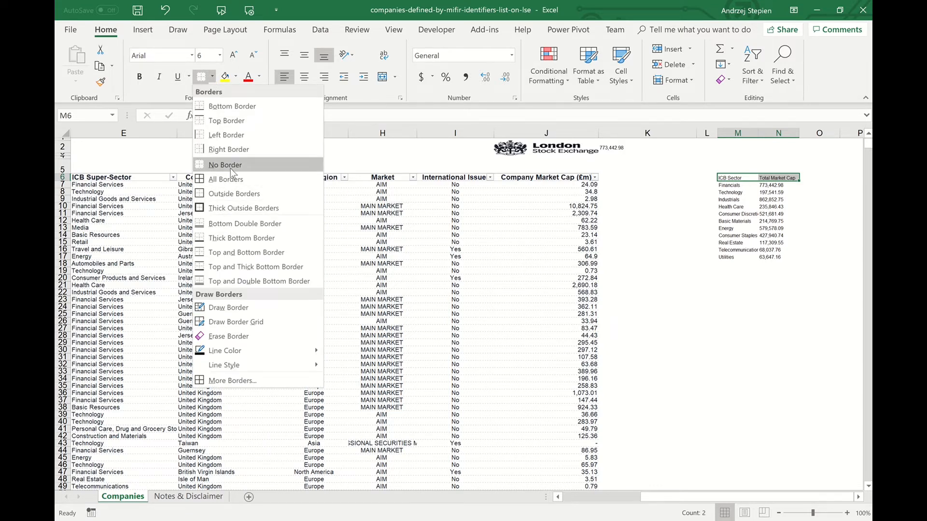
left_click(224, 227)
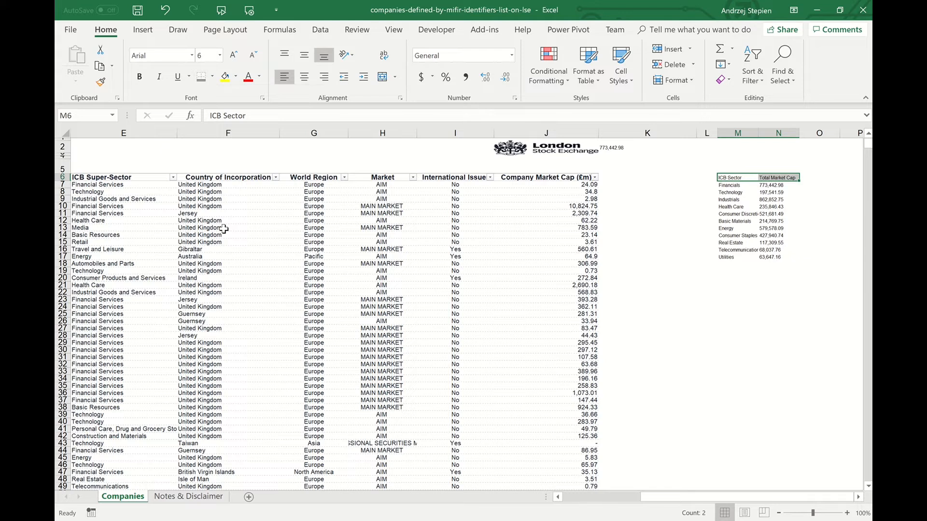
left_click(138, 82)
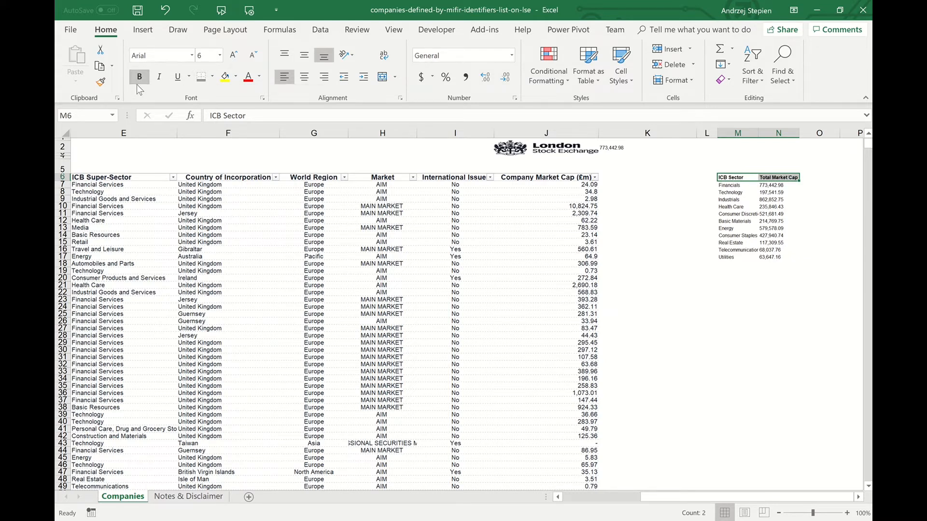
Sort the sector summary by Total Market Cap from largest to smallest.
left_click(776, 198)
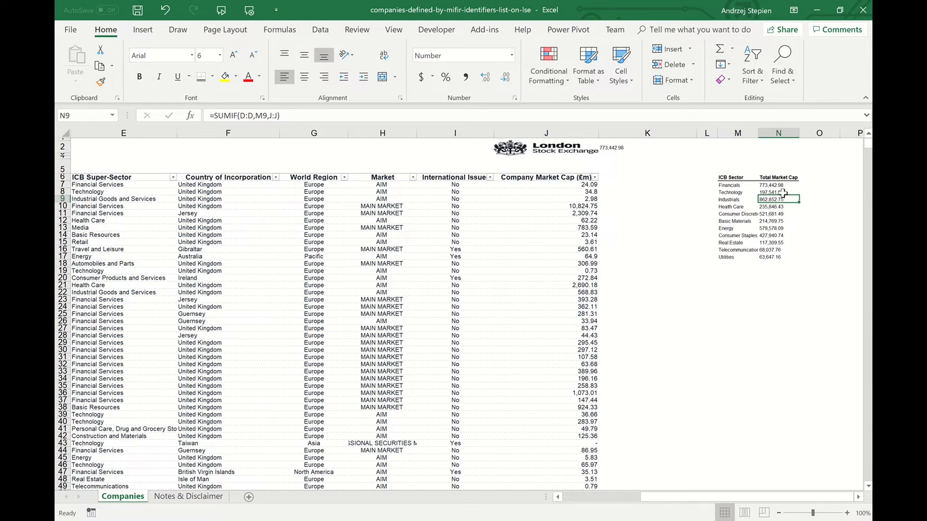
right_click(783, 193)
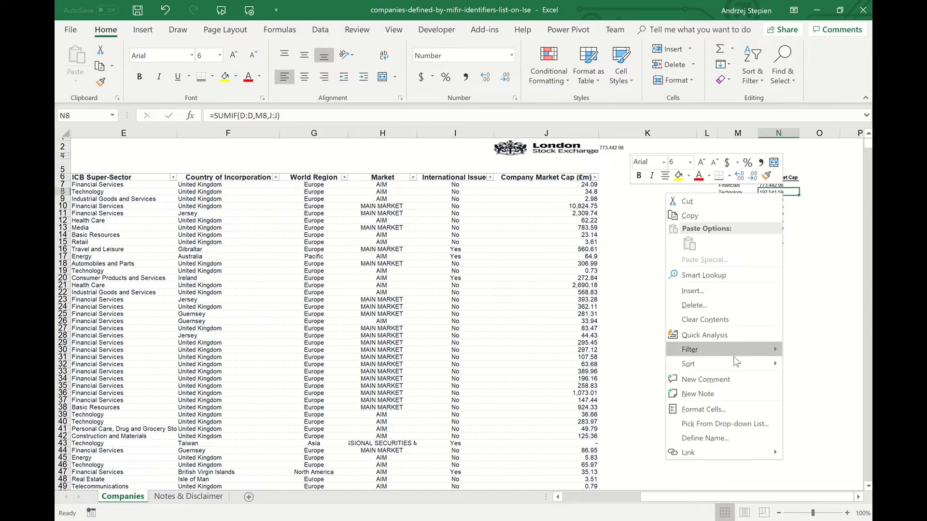
mouse_move(734, 362)
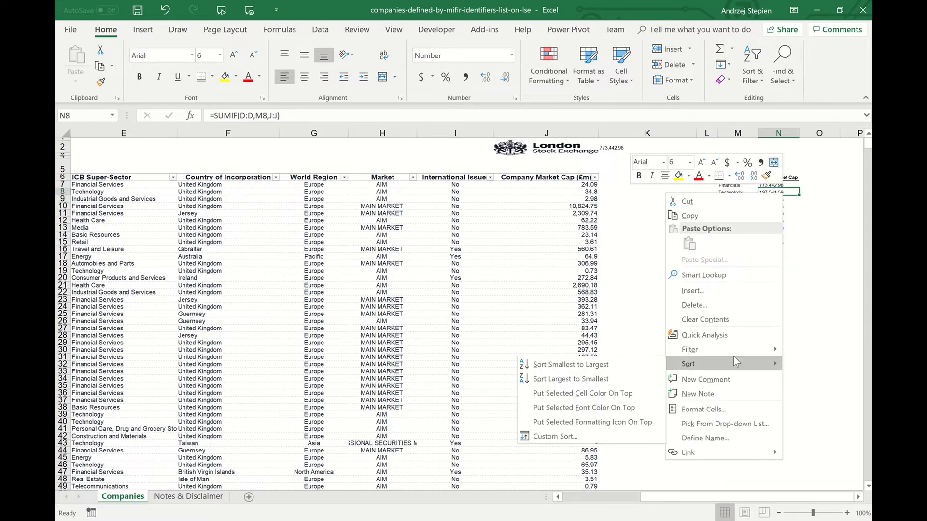
left_click(633, 378)
left_click(769, 219)
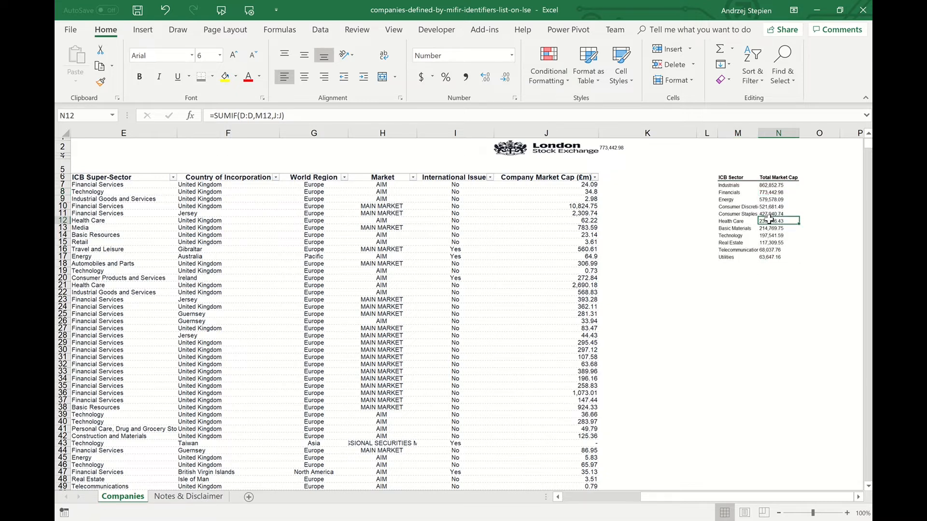
left_click(772, 185)
Change the summary header in M6 to ICB Industry.
left_click_drag(645, 499, 804, 492)
left_click(738, 177)
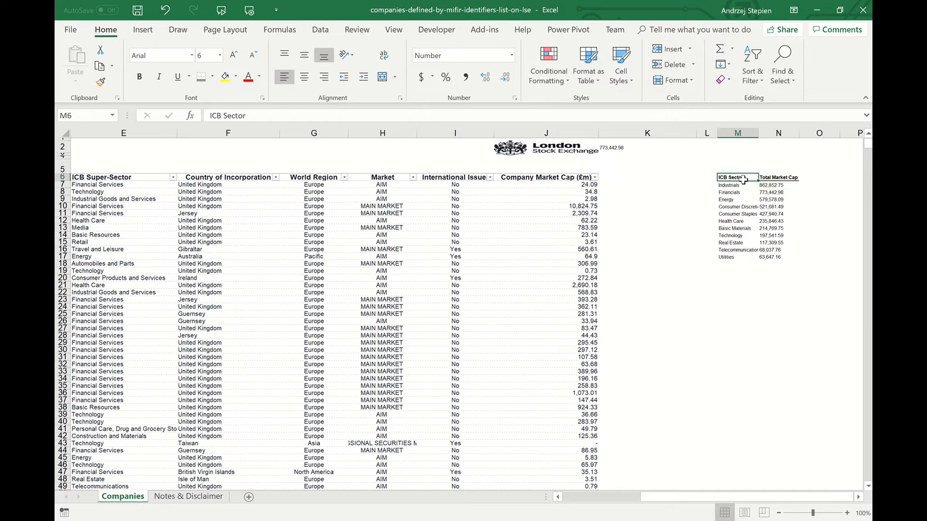
left_click(386, 114)
key("BackSpace")
key("BackSpace")
key("BackSpace")
key("BackSpace")
key("BackSpace")
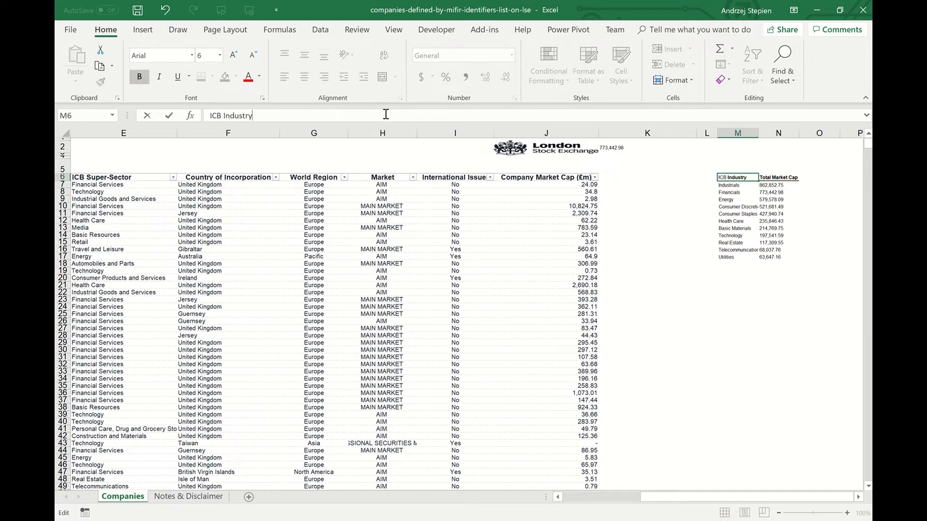
type("Industry")
key("Return")
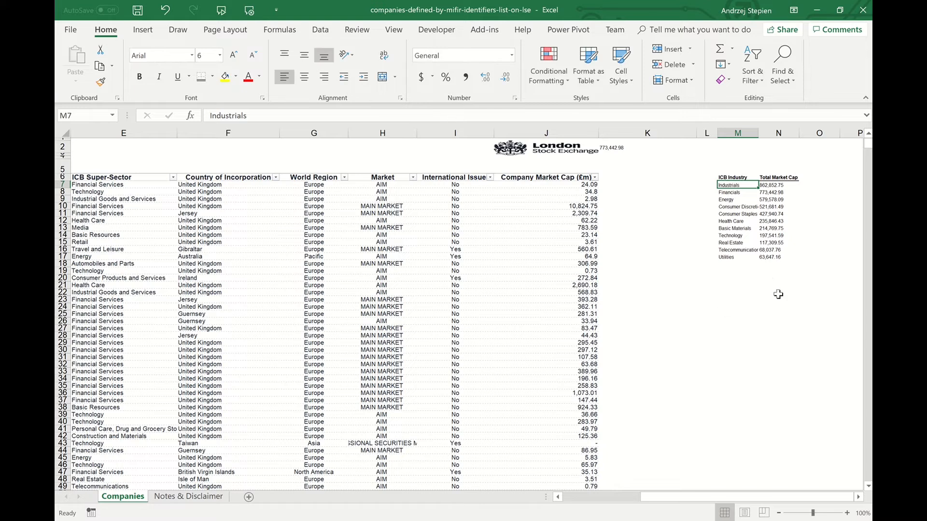
Copy the whole Market column H and paste it as values into empty column R.
left_click(778, 294)
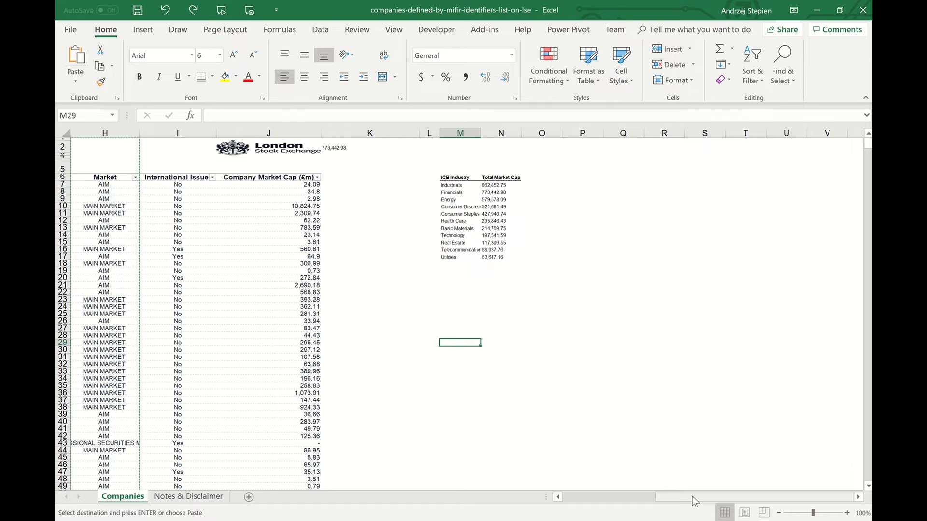
left_click_drag(692, 496, 678, 500)
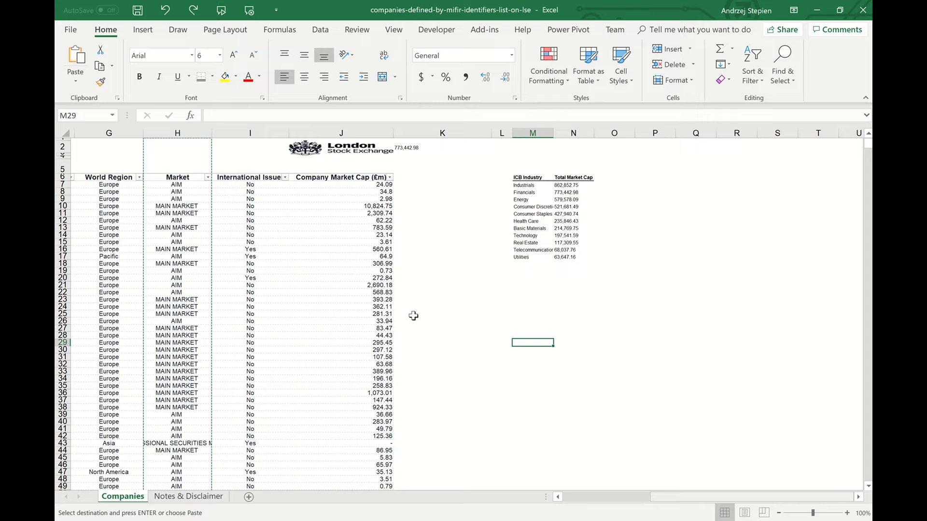
left_click(184, 132)
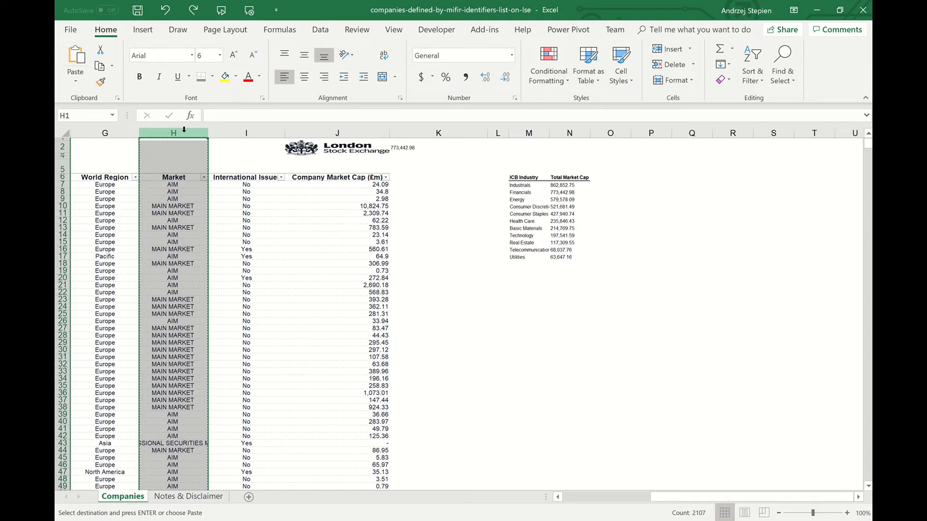
right_click(740, 136)
left_click(782, 185)
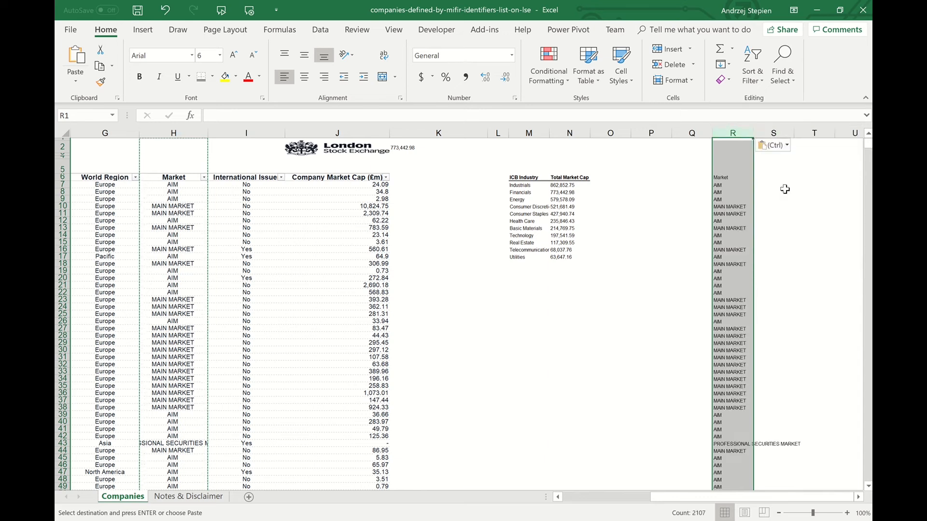
Remove the duplicate values from column R, leaving the option for headers off.
left_click(320, 31)
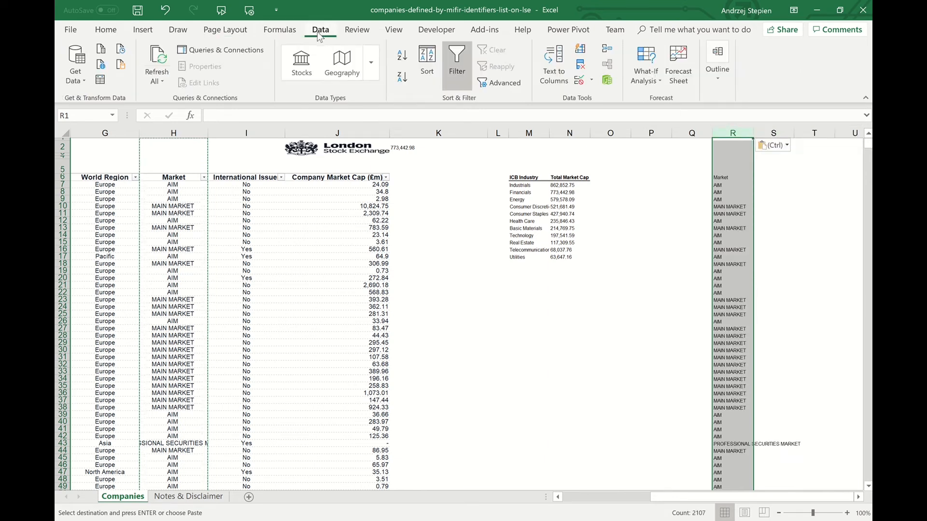
left_click(581, 67)
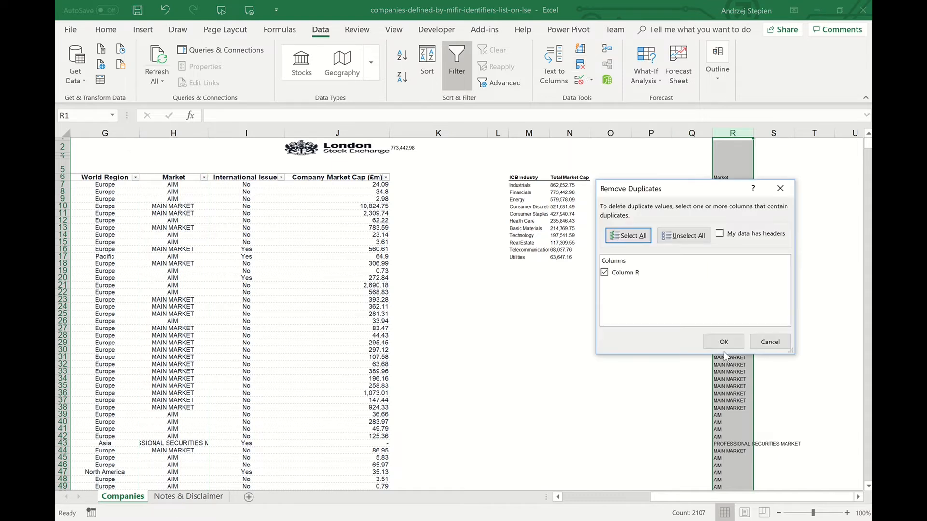
left_click(731, 346)
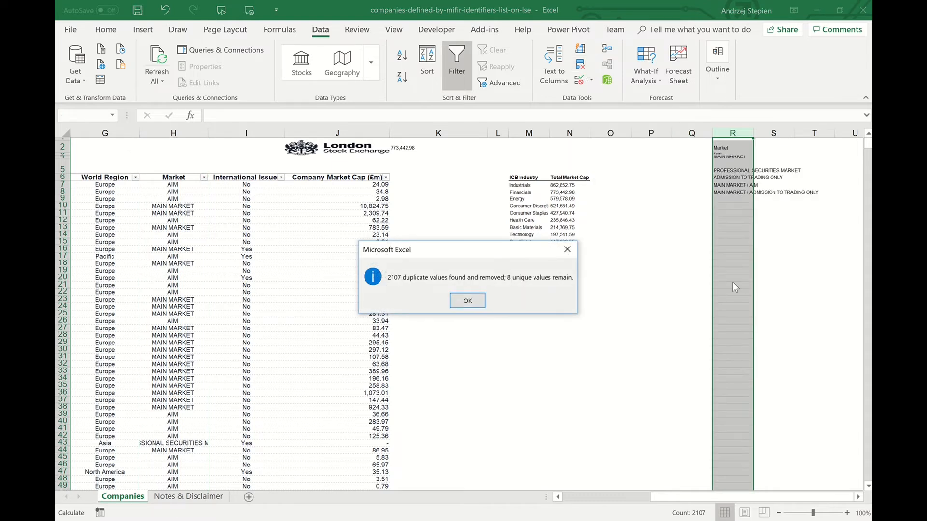
left_click(468, 300)
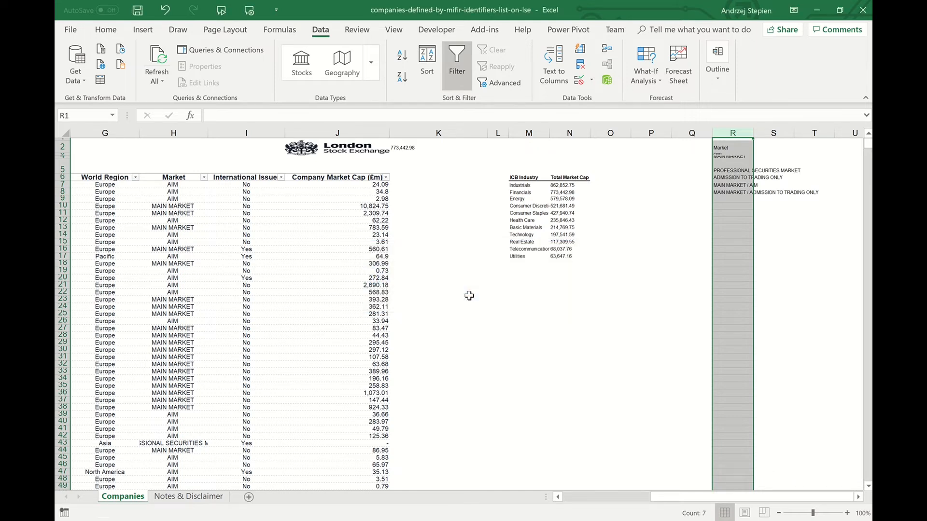
Copy the plain formatting of empty cell S15 onto the whole of column R with Format Painter.
left_click(777, 242)
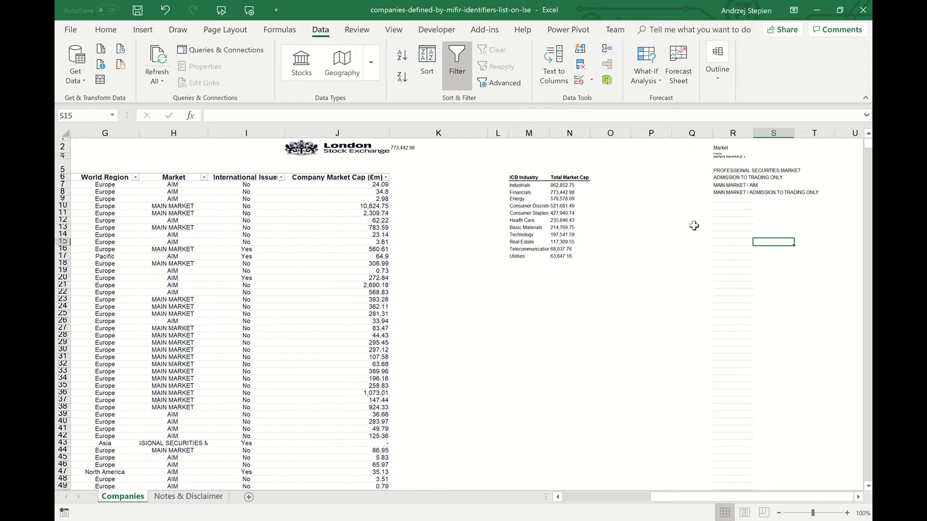
left_click(108, 30)
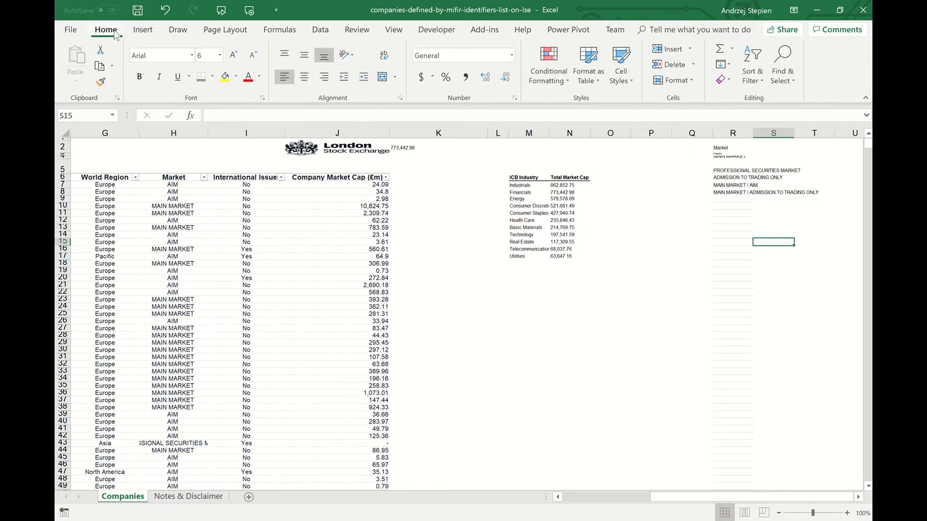
left_click(100, 83)
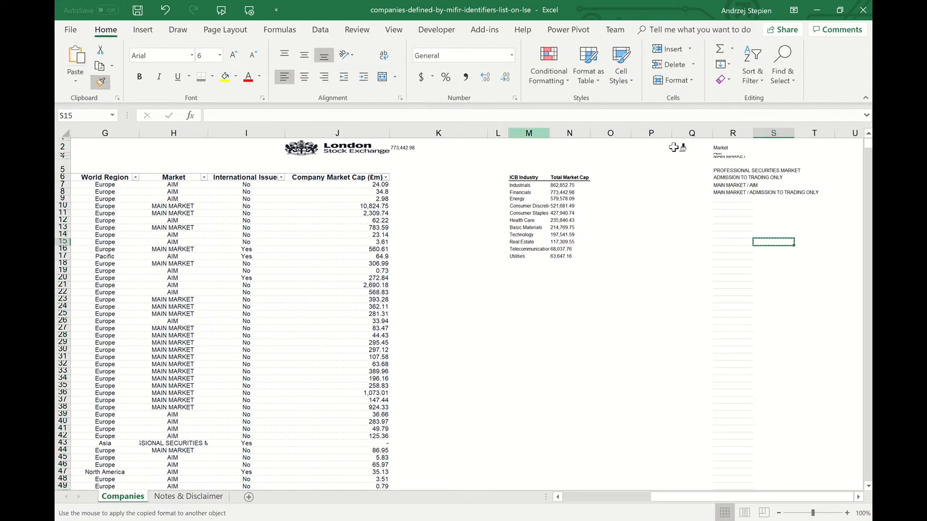
left_click(731, 133)
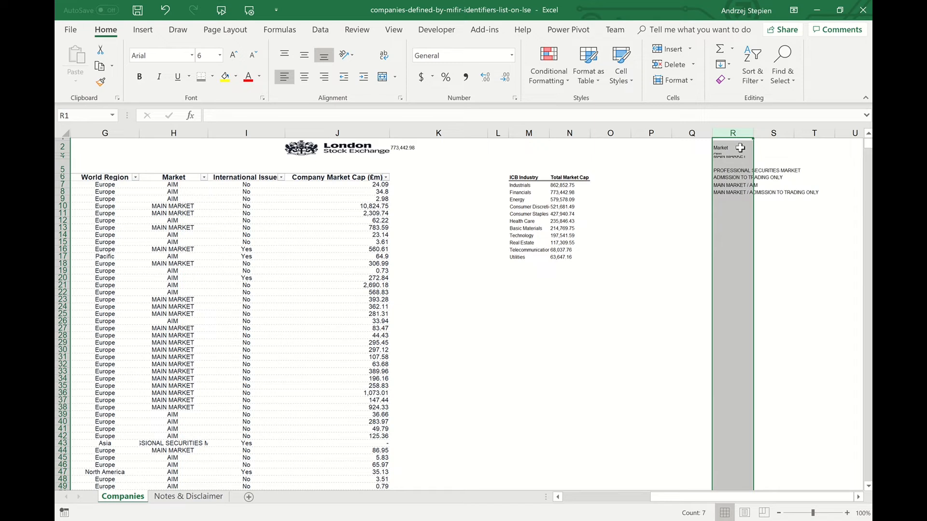
Copy the unique market names in R2:R8 and paste them as transposed values starting at N25.
left_click_drag(731, 147, 731, 191)
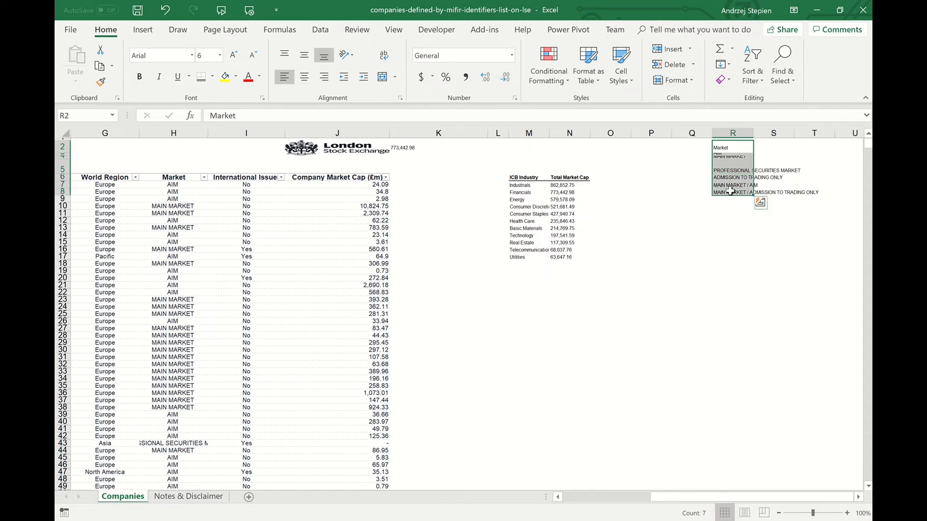
key("ctrl+c")
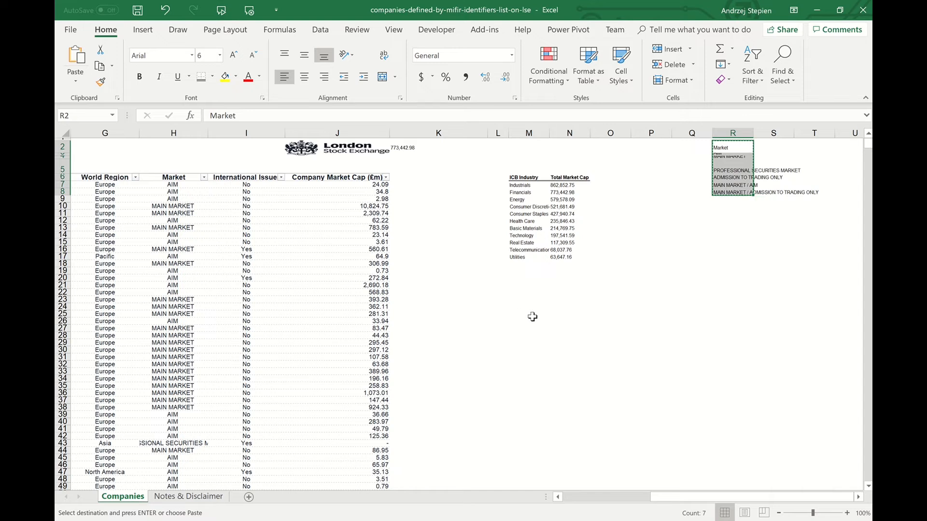
right_click(554, 315)
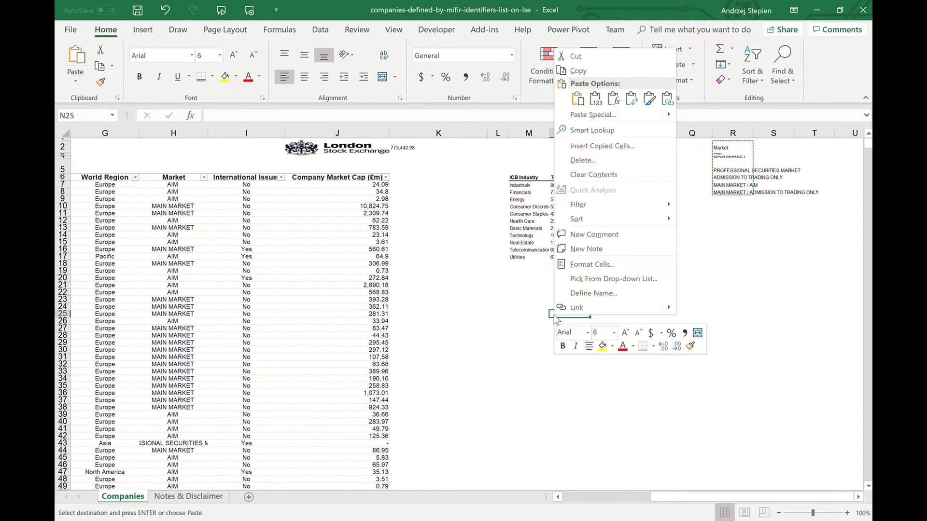
left_click(611, 116)
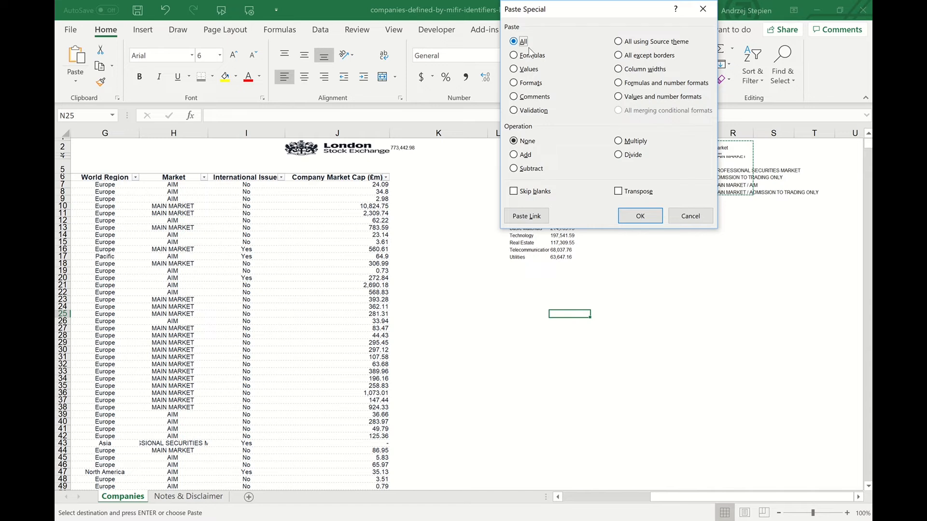
left_click(514, 69)
left_click(619, 192)
left_click(639, 216)
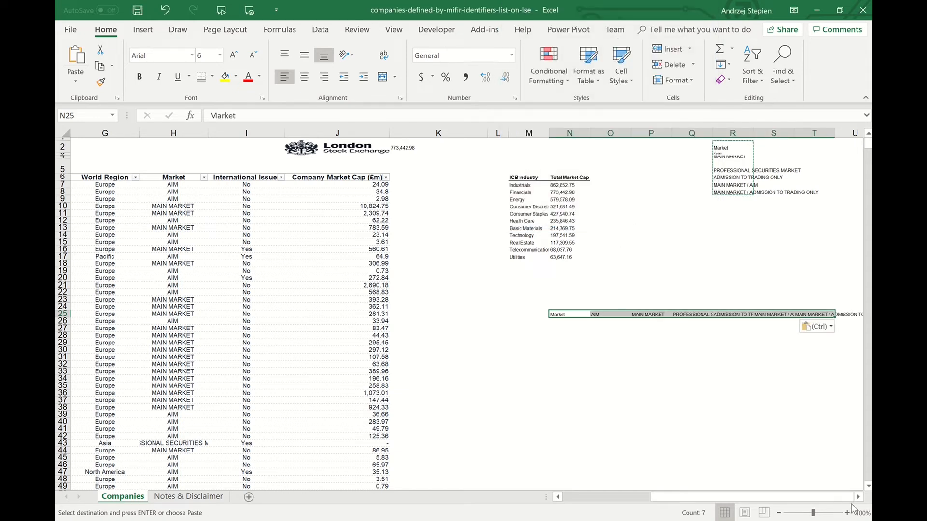
Delete the original vertical list of market names in R2:R8.
left_click(858, 496)
left_click(859, 496)
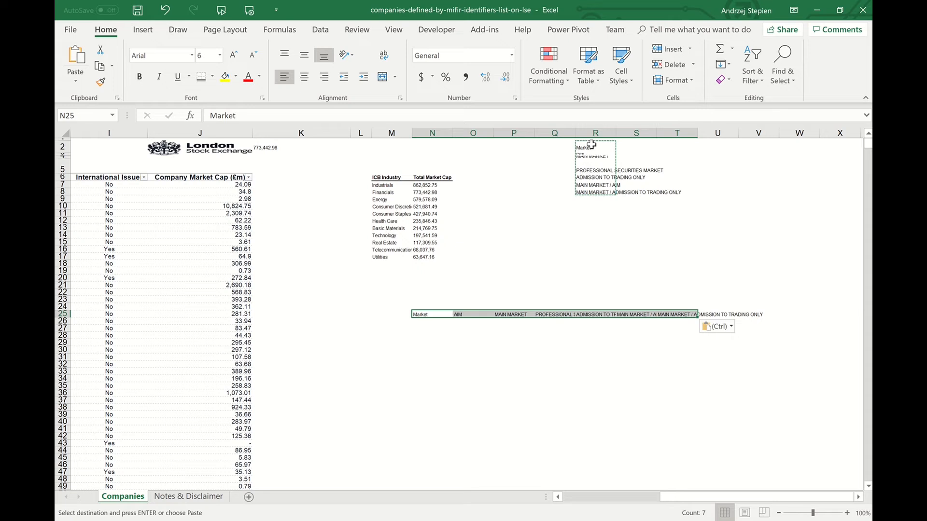
left_click_drag(591, 145, 590, 192)
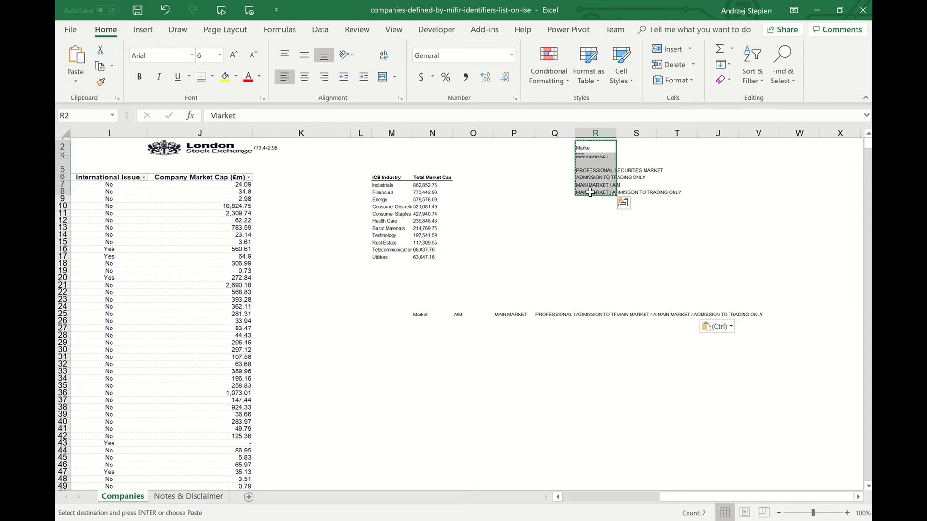
key("Delete")
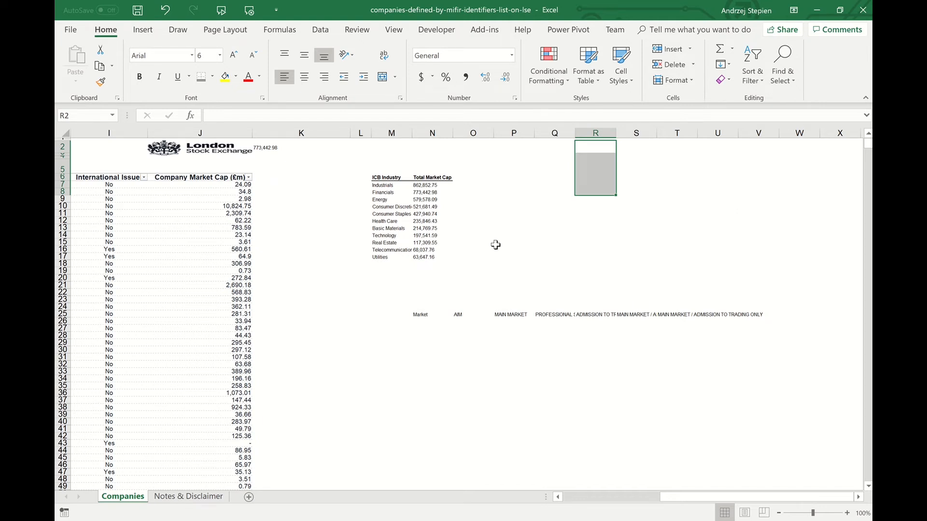
Copy the ICB Industry header and industry names in M6:M17 and paste them starting at M25.
left_click_drag(374, 178, 376, 257)
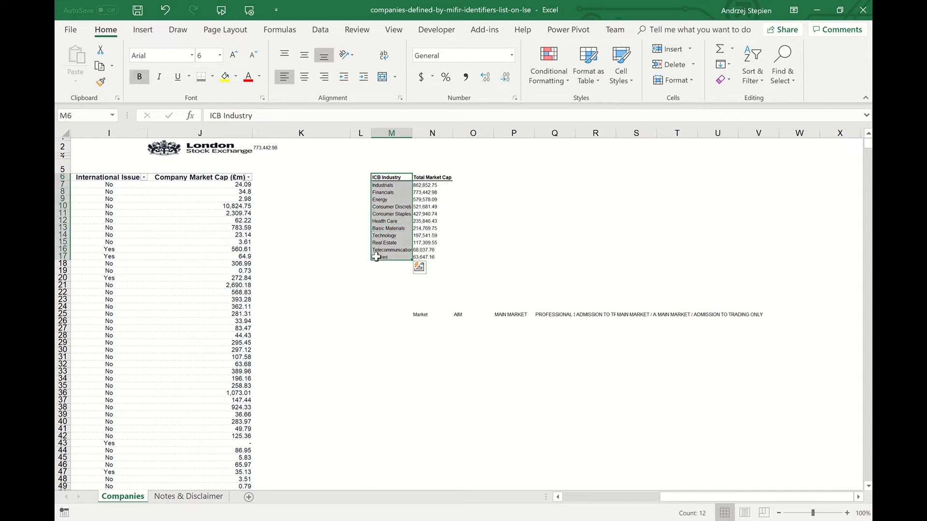
key("ctrl+c")
left_click(387, 315)
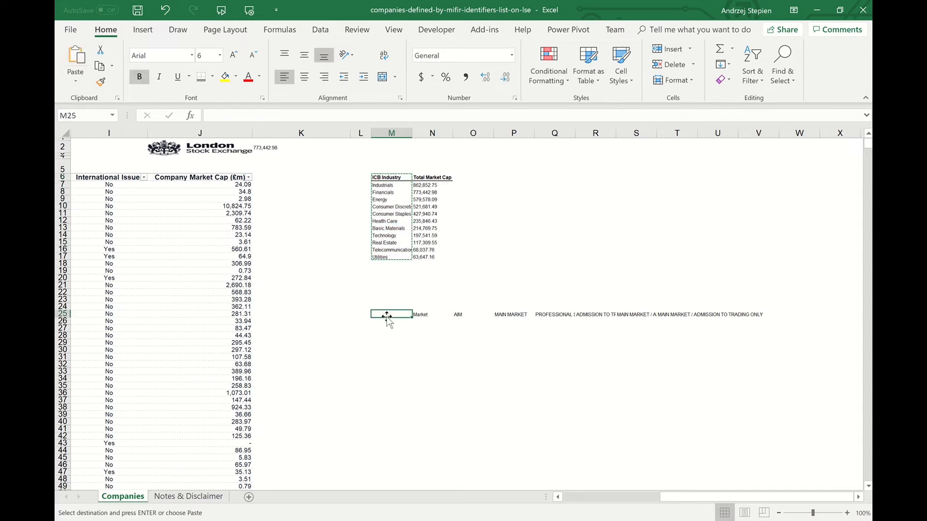
key("ctrl+v")
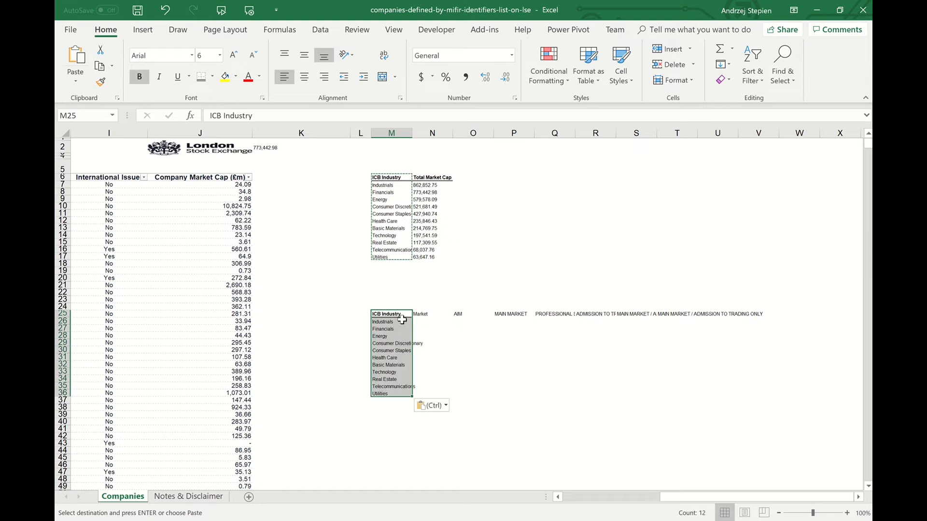
Copy the header formatting of M25 onto the market headers in N25:V25 with Format Painter.
left_click(402, 314)
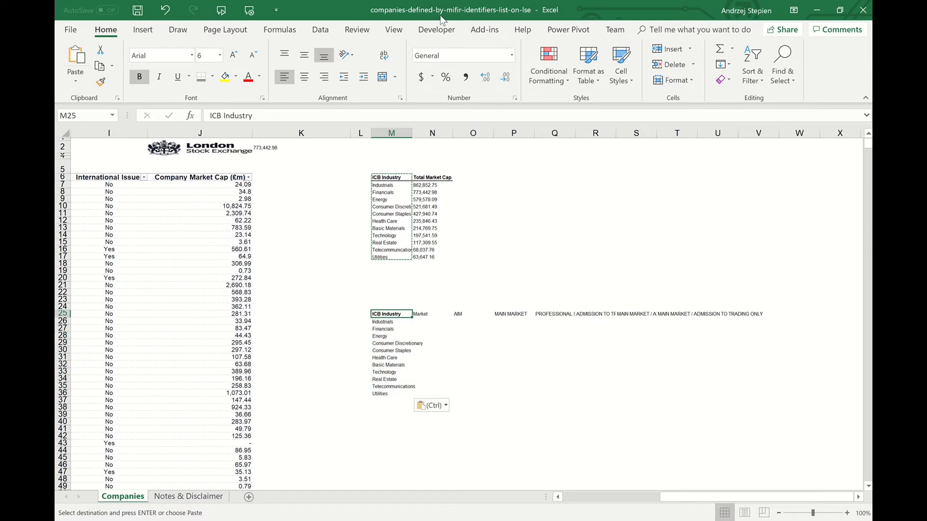
left_click(100, 83)
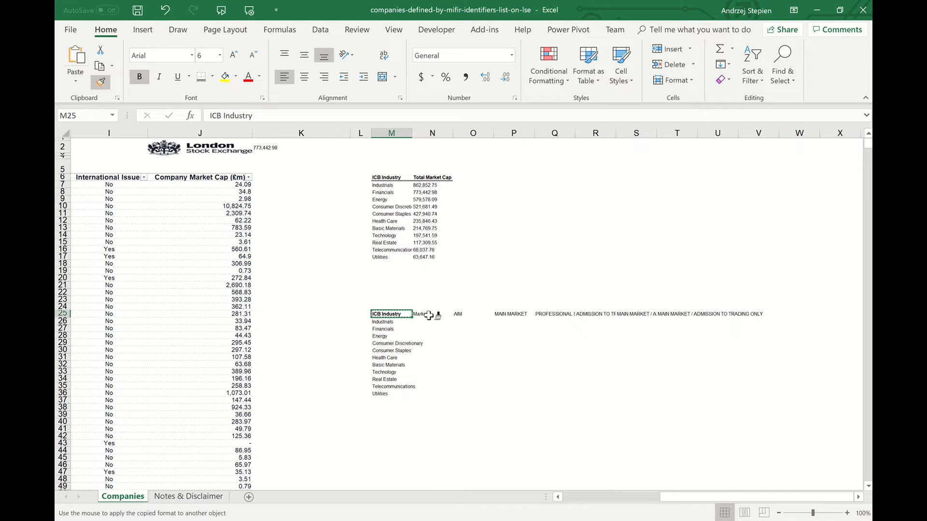
left_click(447, 316)
left_click_drag(447, 316, 747, 315)
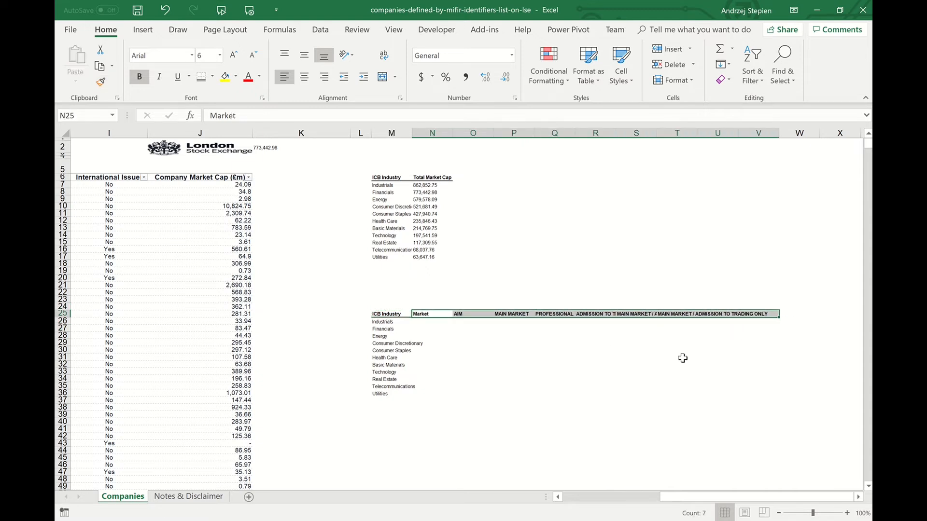
left_click(609, 342)
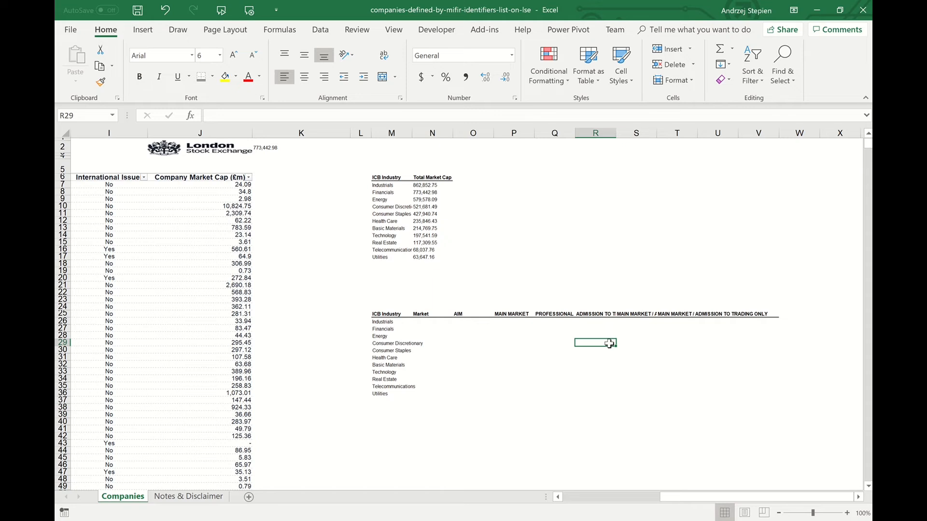
key("ctrl+z")
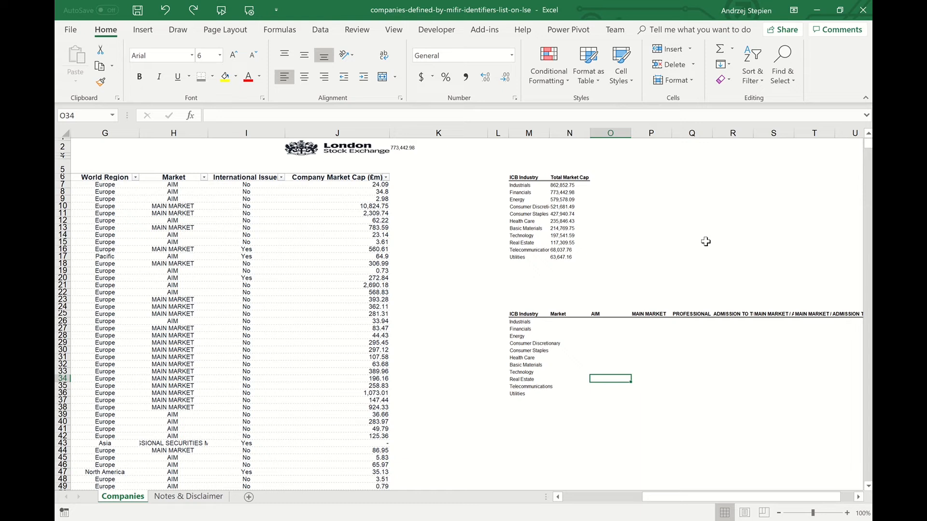
Delete the Market label cell N25, shifting the remaining market headers to the left.
left_click(562, 314)
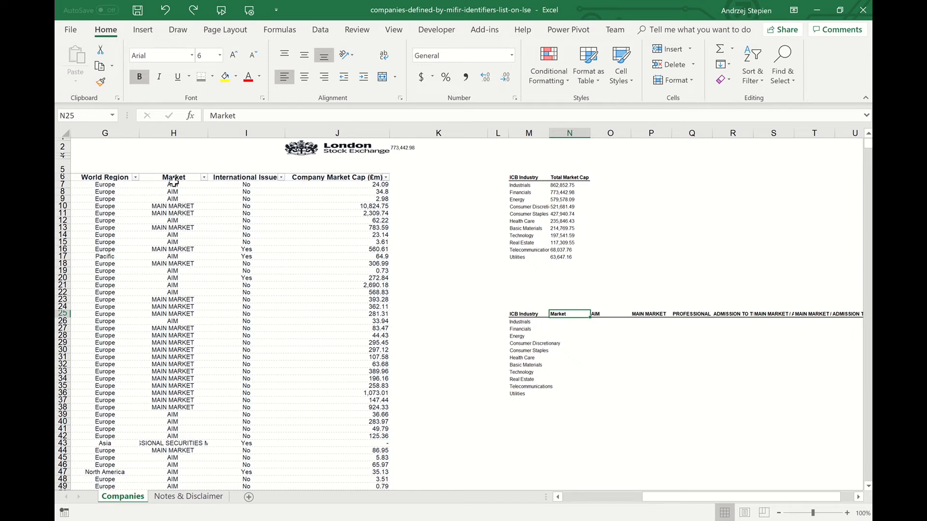
right_click(573, 314)
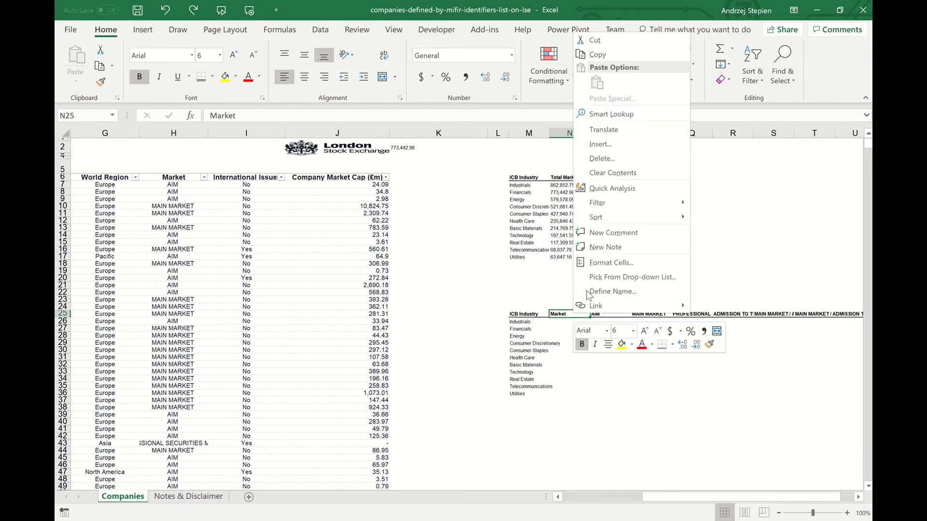
left_click(663, 169)
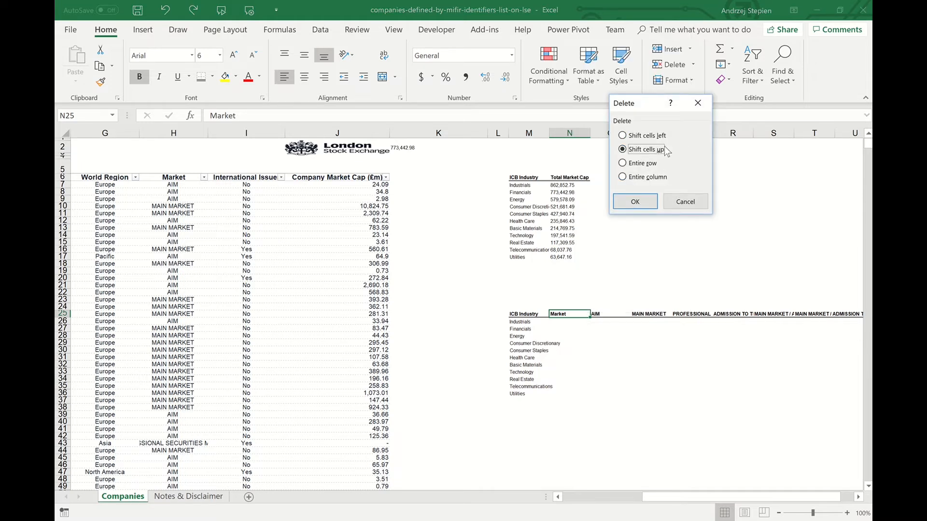
left_click(654, 140)
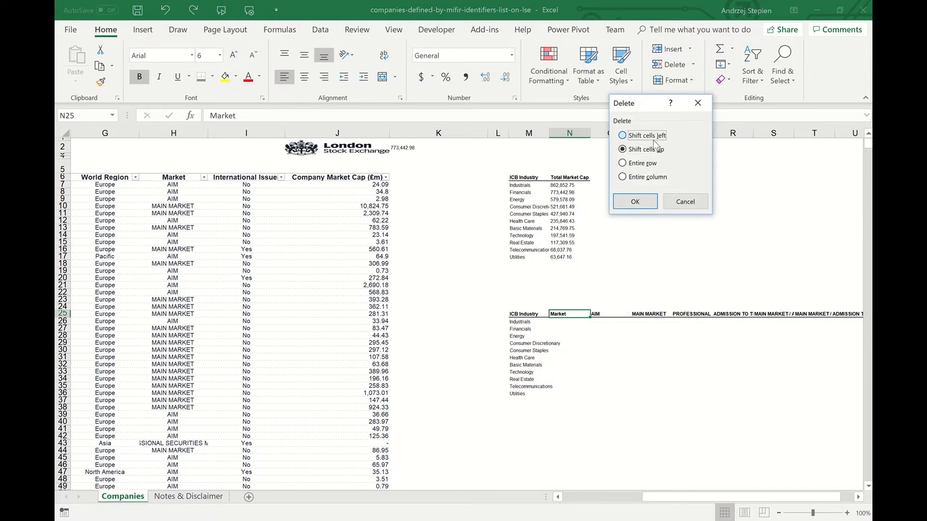
left_click(641, 203)
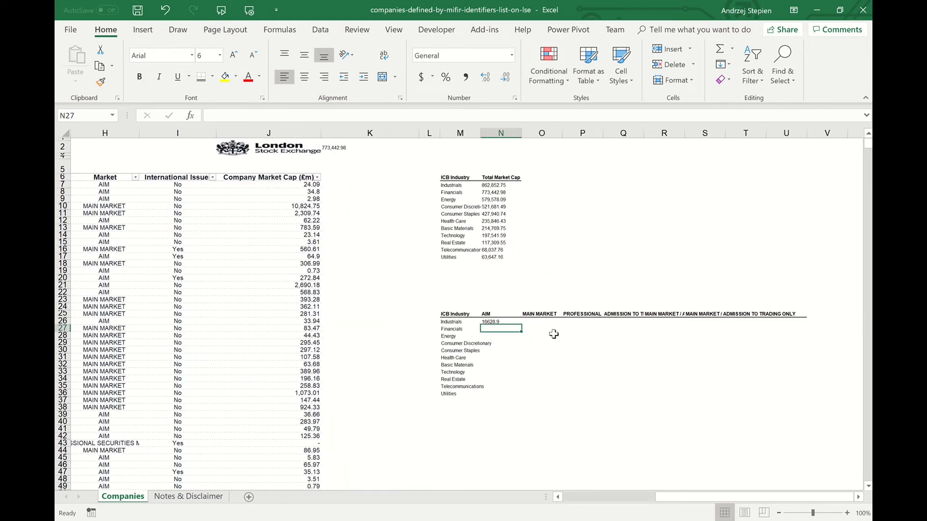
Fill the formula =SUMIFS(J:J,D:D,M26,H:H,N25) from N26 across and down through U36.
left_click(504, 322)
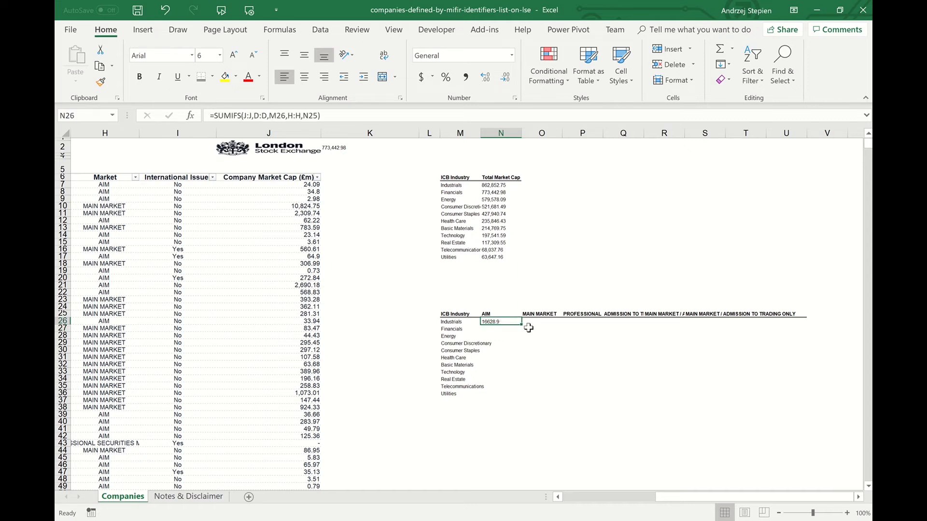
mouse_move(522, 325)
left_mouse_down()
mouse_move(523, 399)
mouse_move(816, 393)
left_mouse_up()
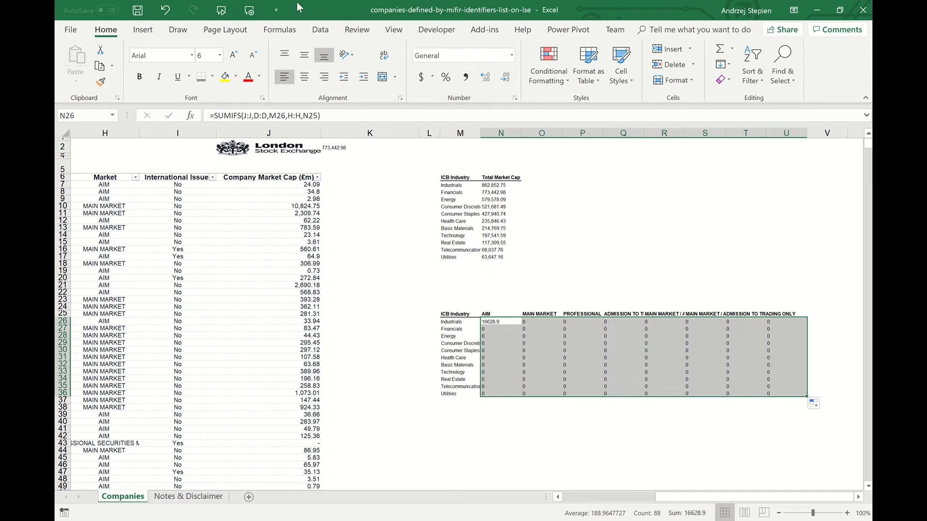
Examine which columns and cells the SUMIFS formulas in N26, O26 and P26 refer to, leaving them unedited.
left_click(501, 322)
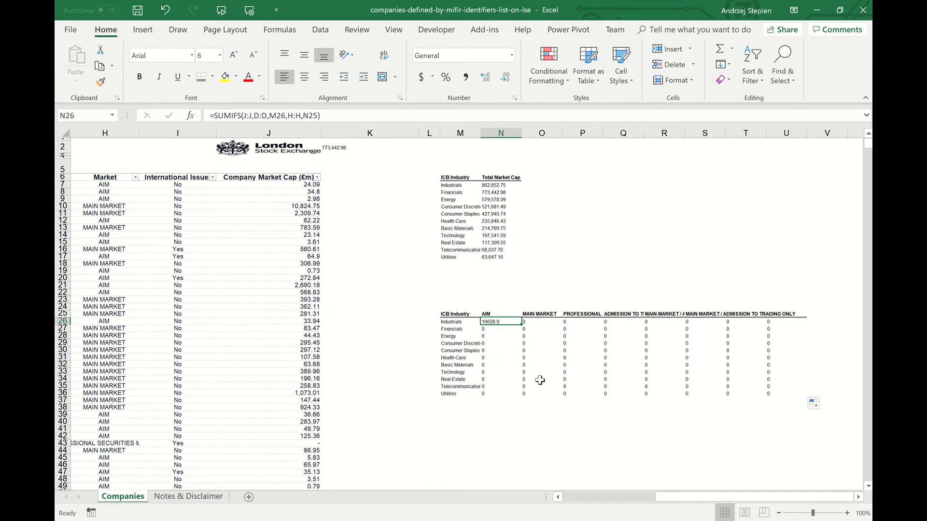
key("F2")
key("F2")
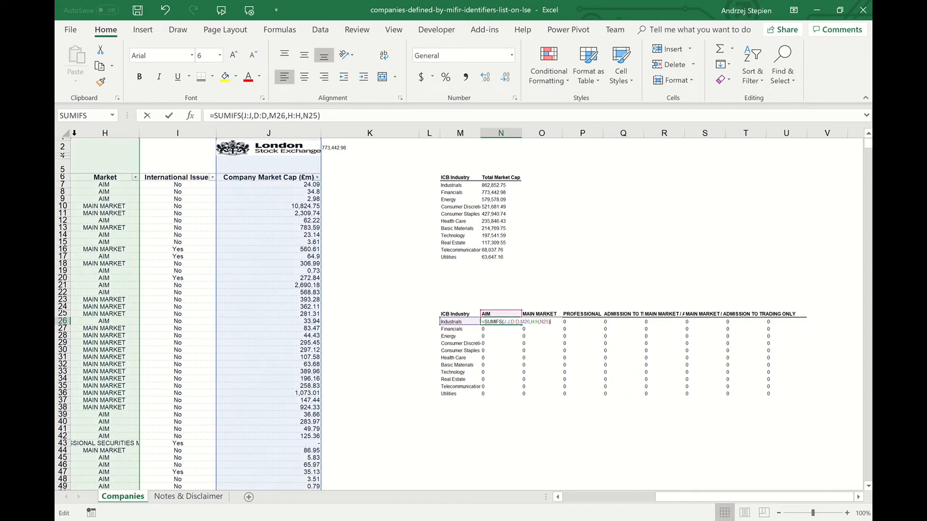
left_click(75, 133)
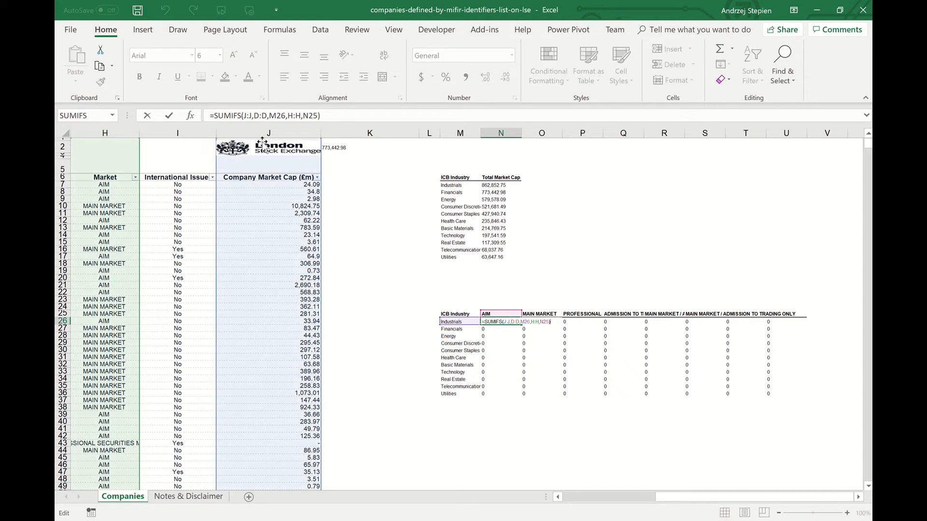
left_click(273, 132)
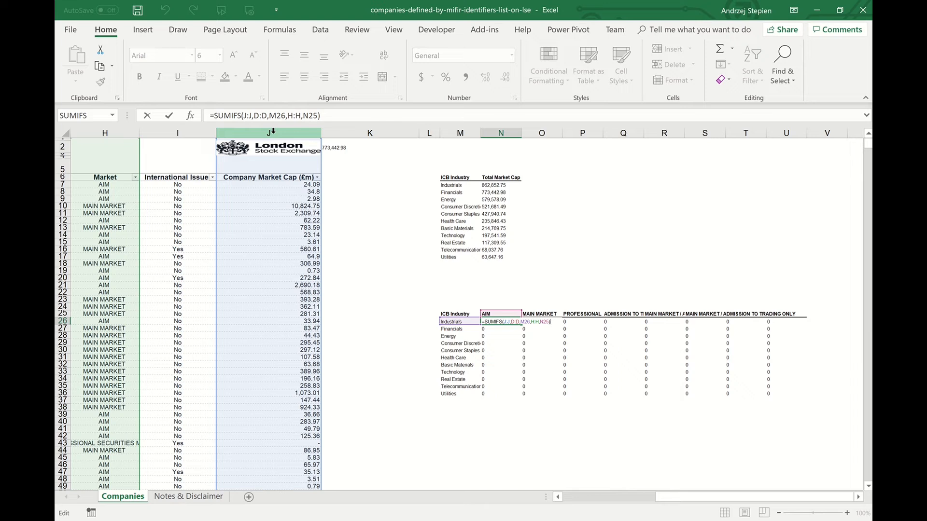
key("ctrl+Return")
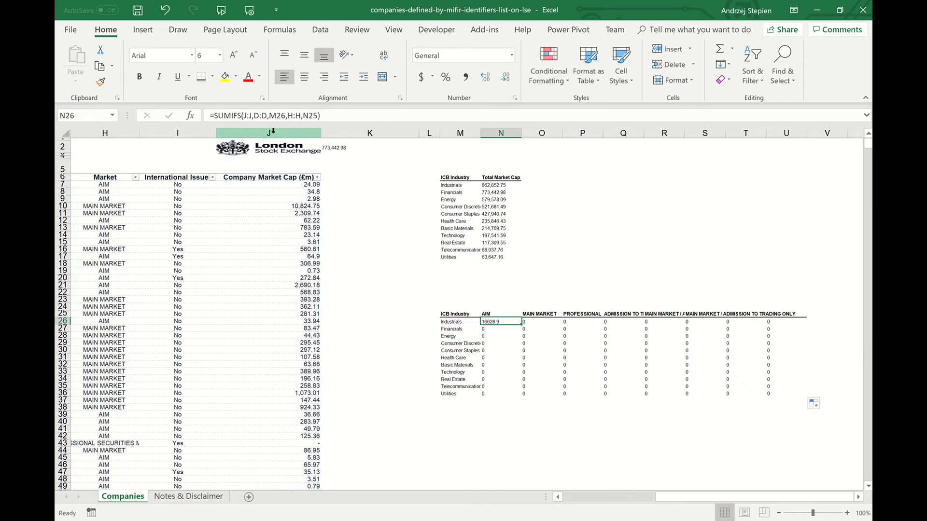
key("Right")
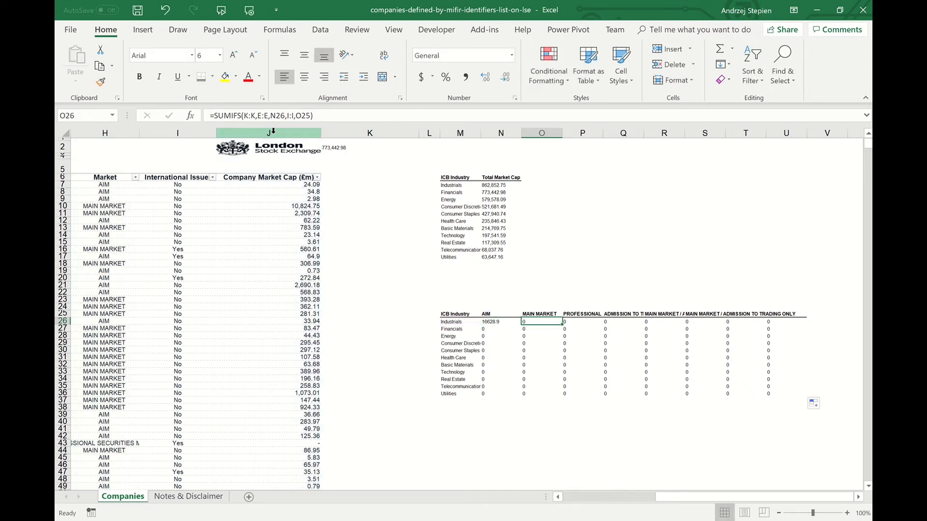
key("F2")
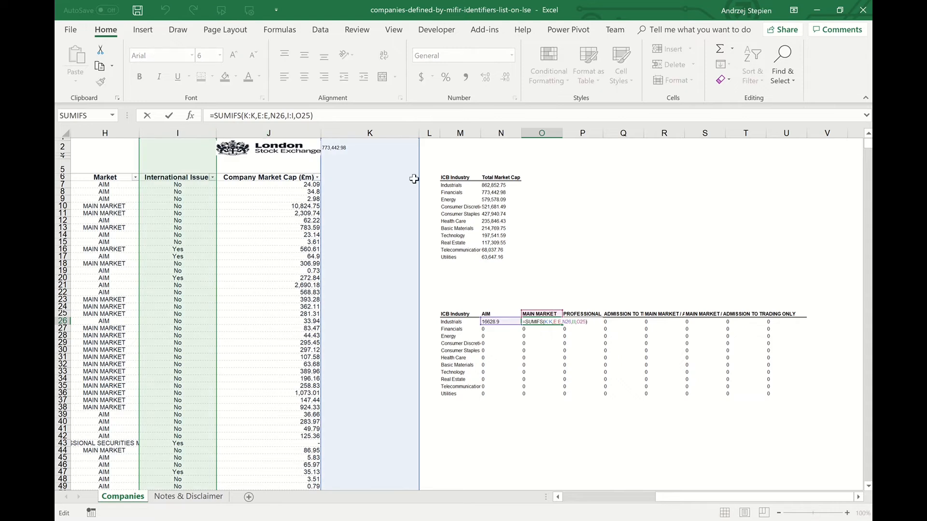
key("ctrl+Return")
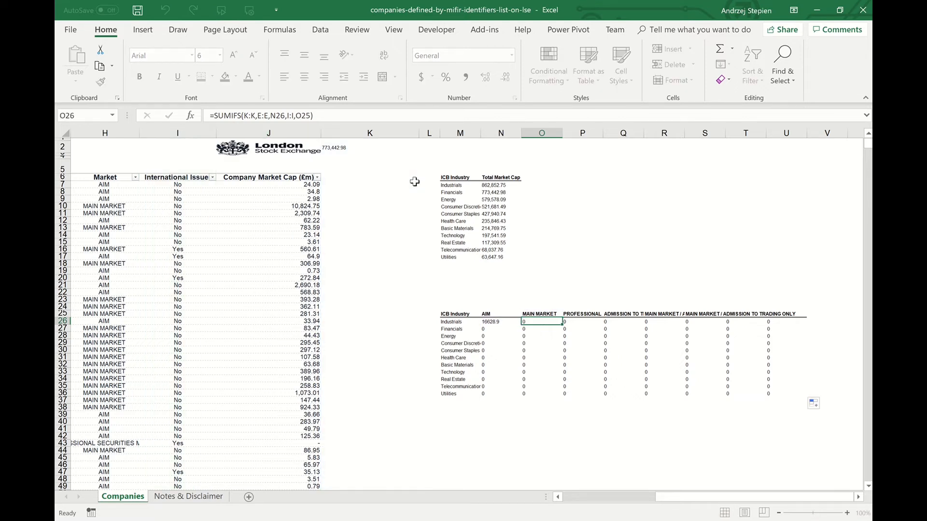
key("Right")
key("F2")
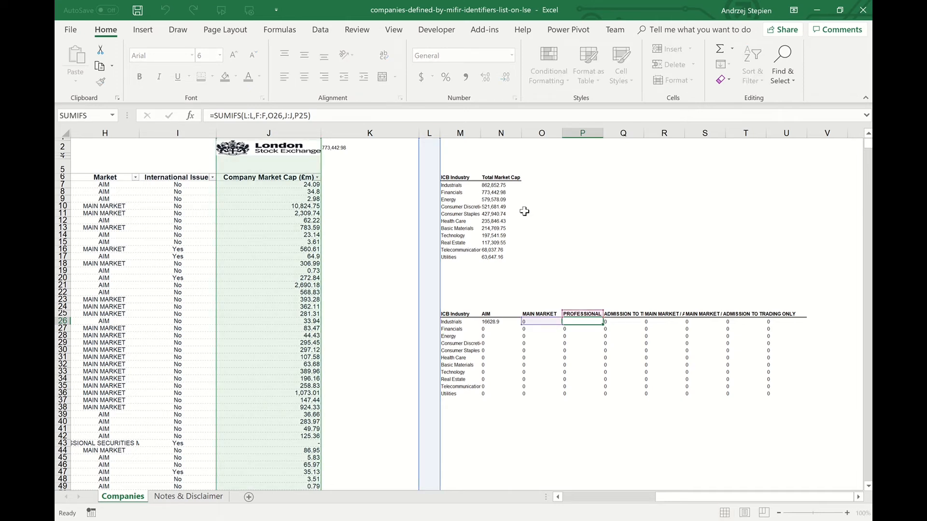
key("Escape")
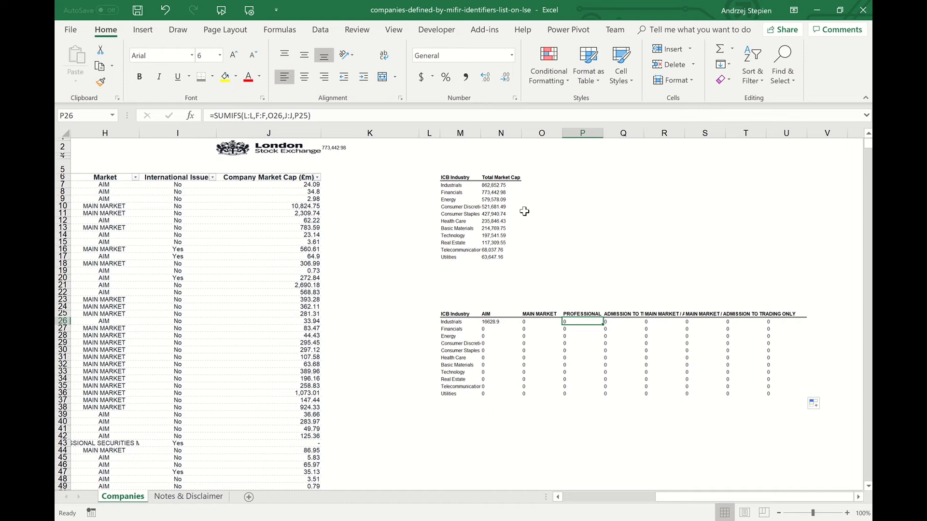
In the N26 SUMIFS formula, make the sum range $J:$J and the industry criteria range $D:$D absolute.
left_click(502, 322)
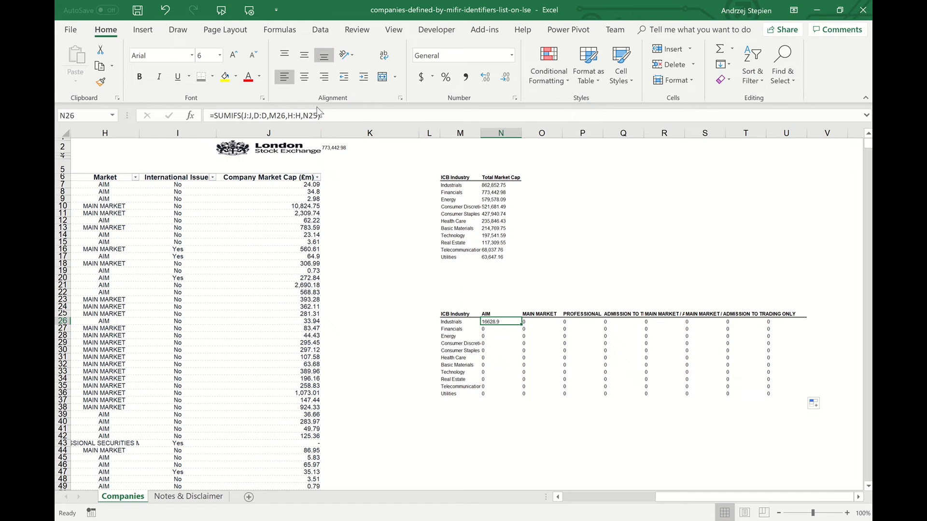
left_click(329, 120)
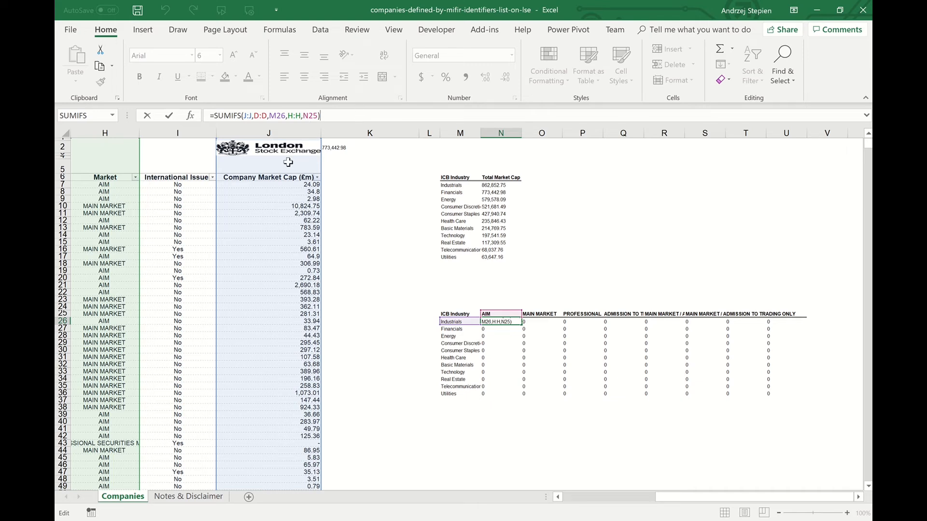
left_click(246, 116)
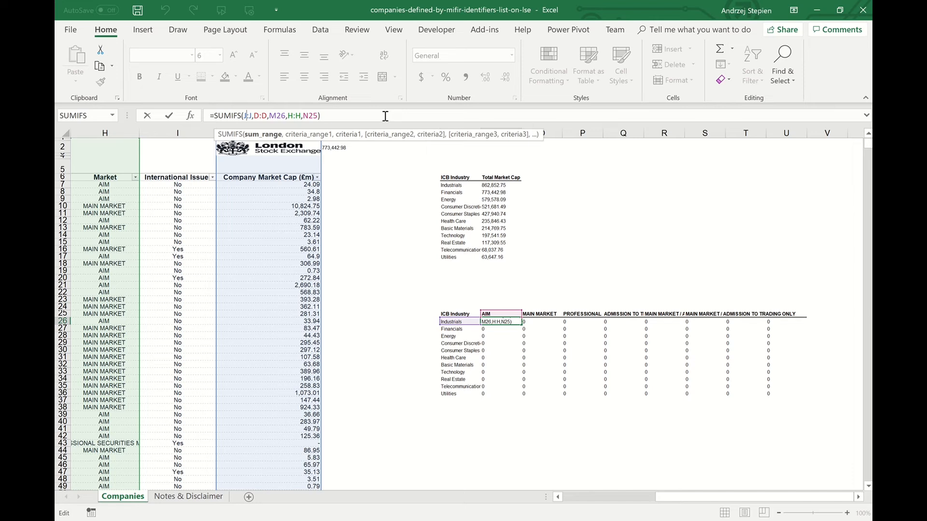
key("F4")
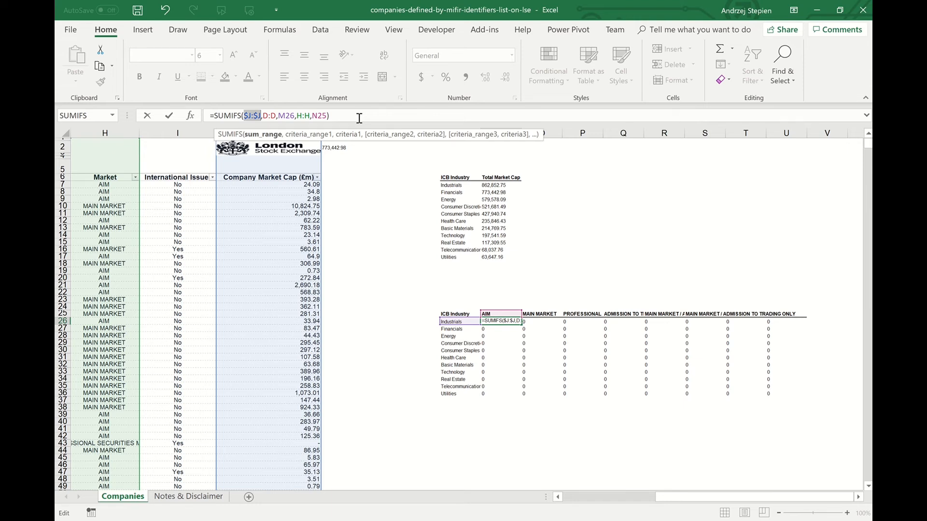
left_click(270, 115)
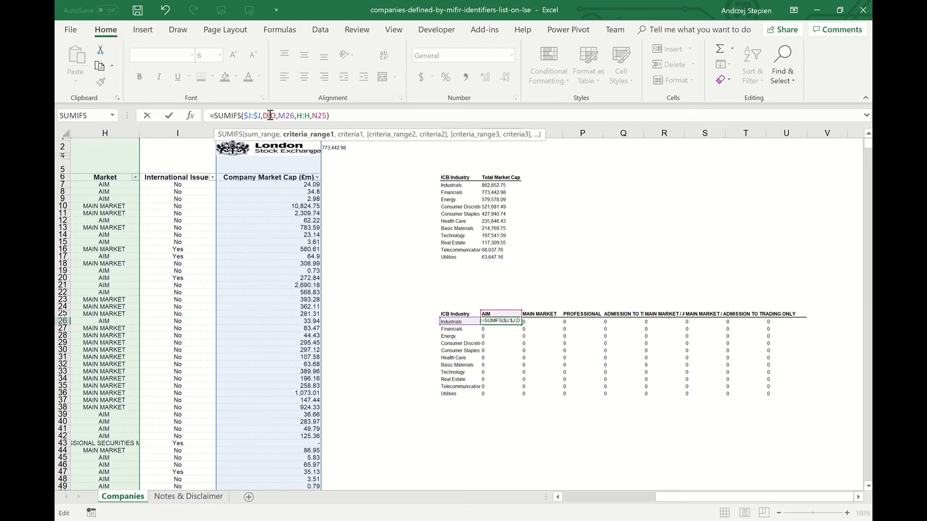
left_click_drag(676, 496, 579, 486)
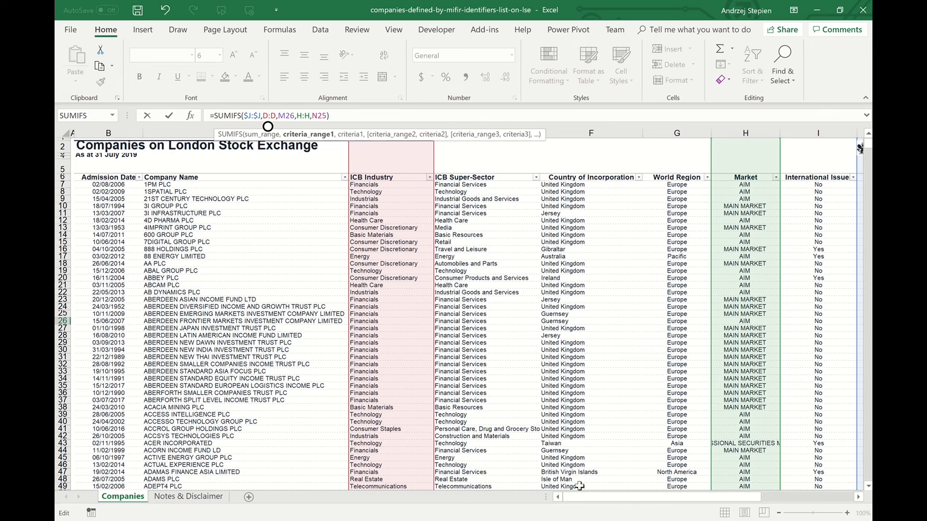
key("F4")
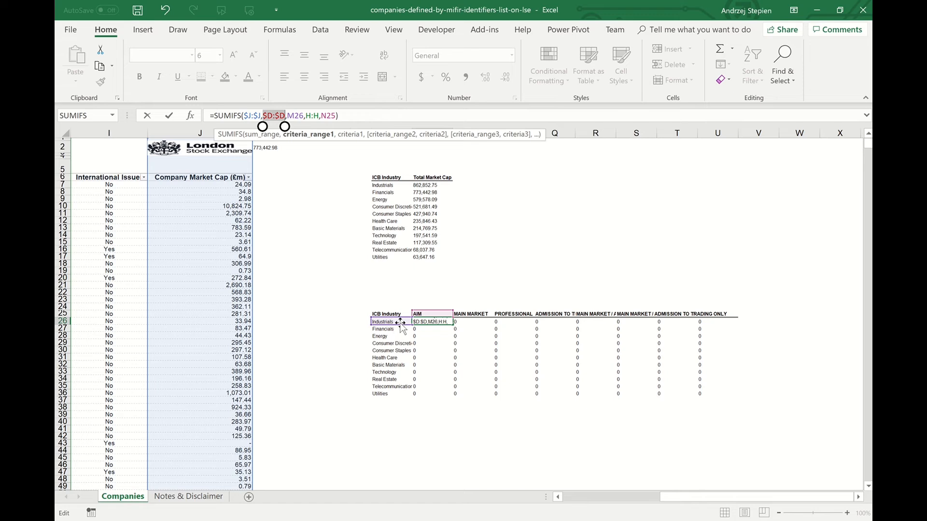
In the N26 SUMIFS formula, lock only the column of the industry criterion, making it $M26.
left_click(288, 116)
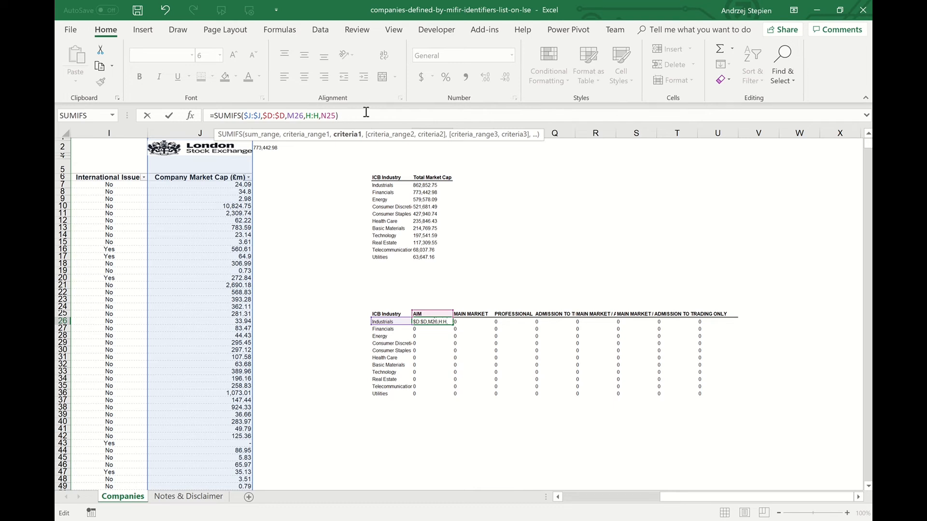
key("F4")
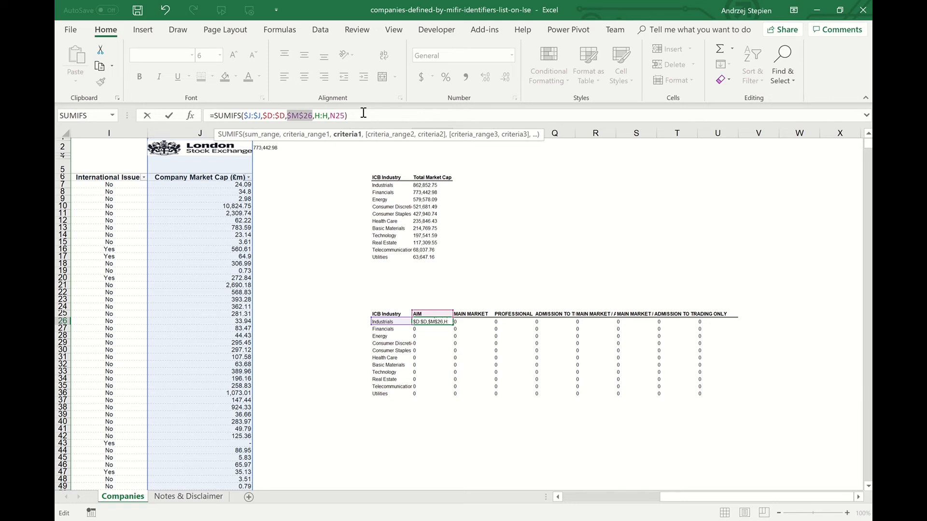
key("F4")
key("F4")
Make the market criteria range $H:$H absolute, lock the market criterion's row as N$25, and commit the N26 formula.
left_click(323, 116)
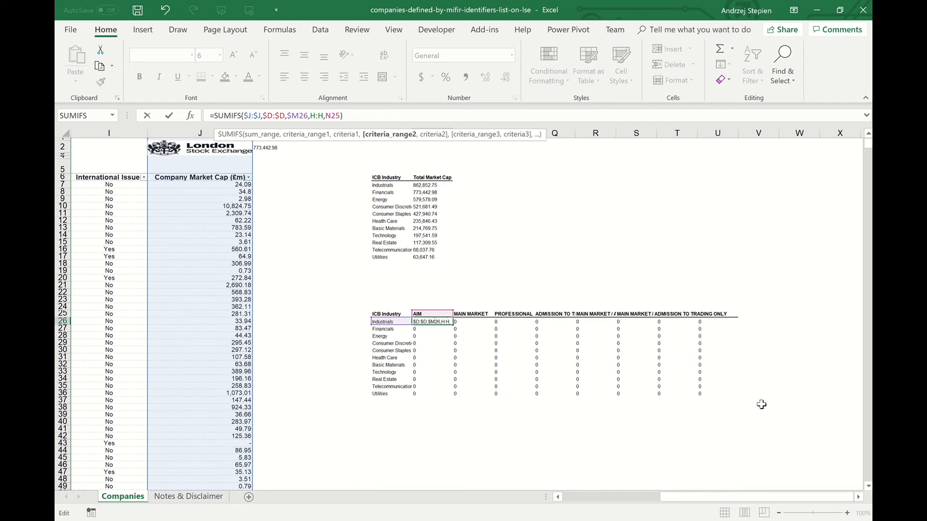
key("F4")
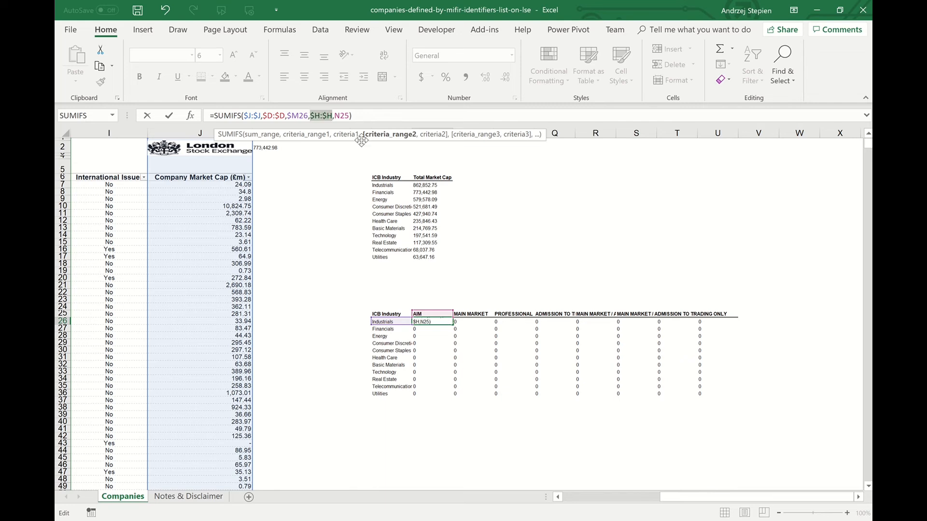
left_click(346, 116)
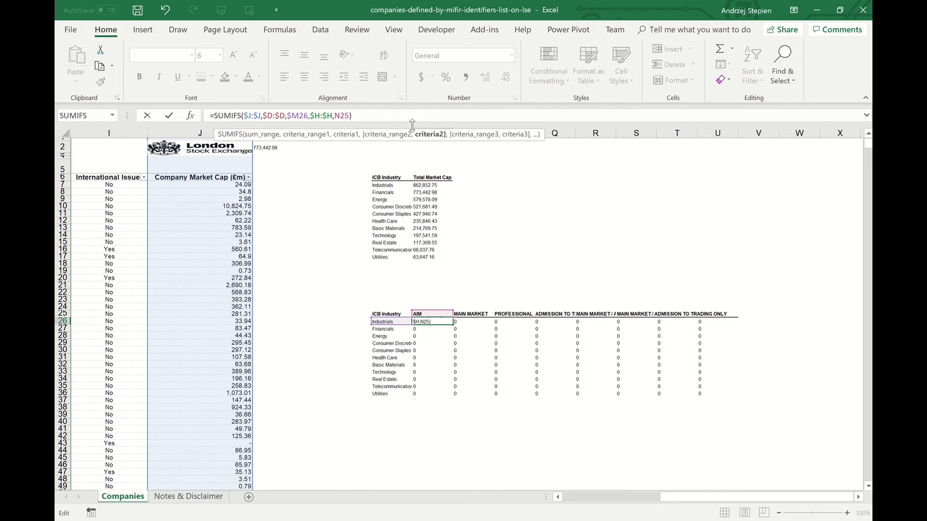
key("F4")
key("F4")
left_click(422, 115)
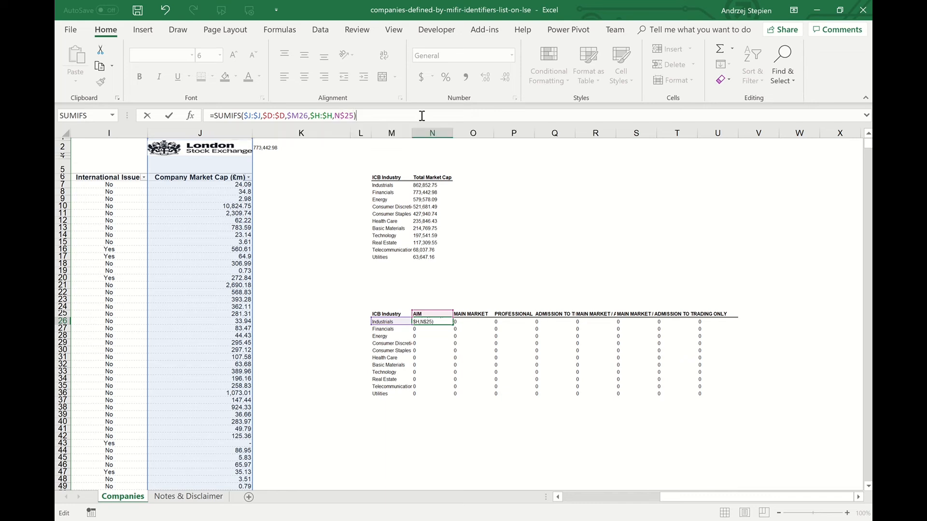
key("Return")
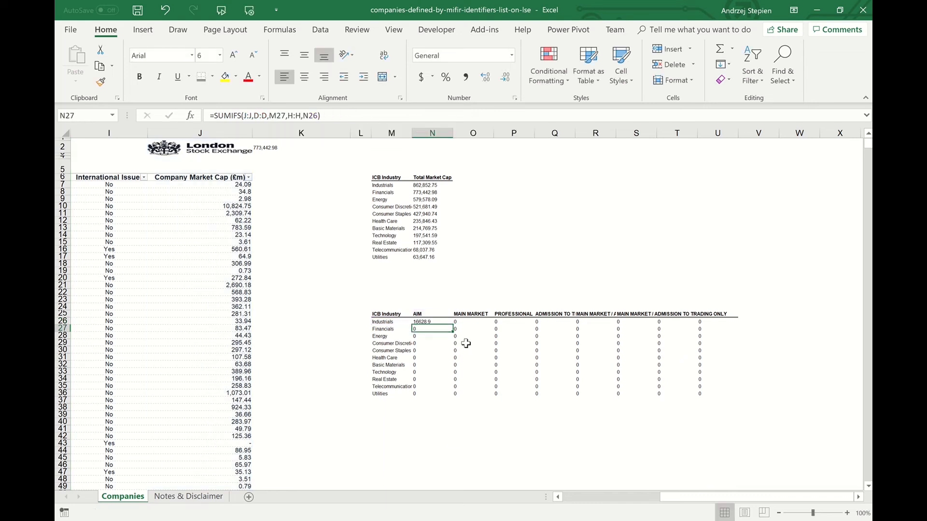
Fill the corrected N26 SUMIFS formula across to U26 and down through row 36.
left_click(443, 322)
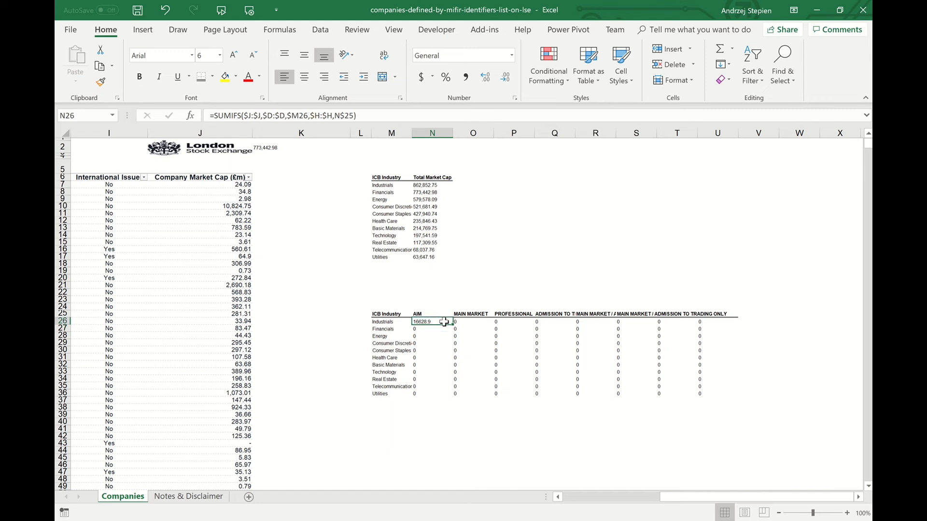
left_click_drag(453, 324, 729, 323)
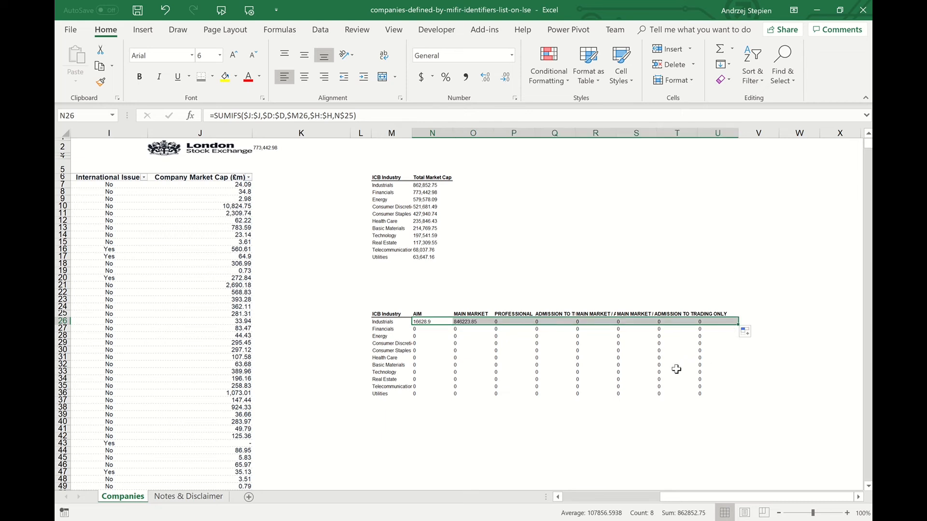
left_click_drag(740, 324, 728, 398)
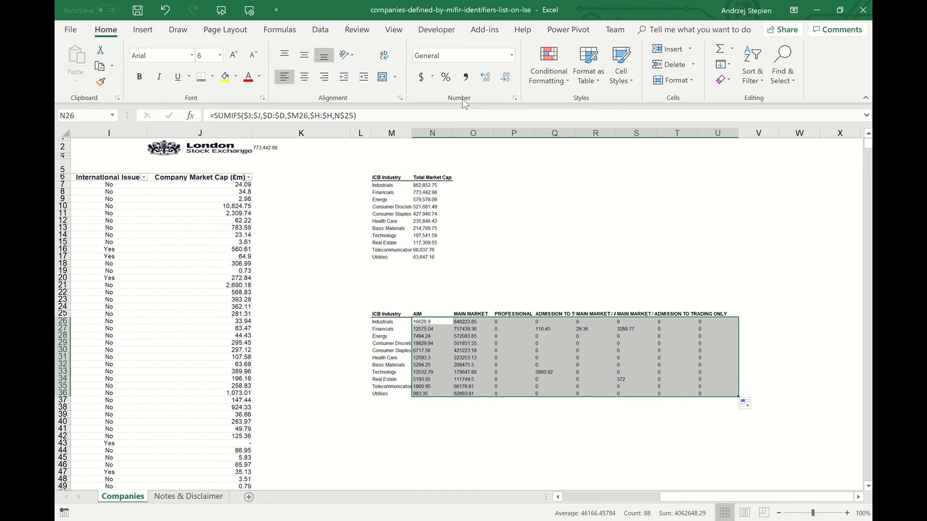
Examine how the locked references behave in the SUMIFS formulas of N26, N27, O26 and P26.
left_click(424, 326)
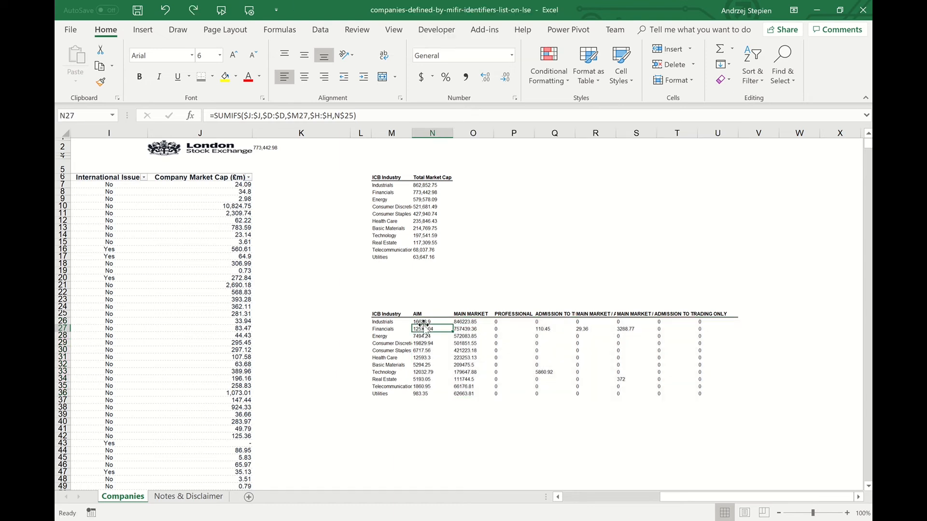
left_click(431, 321)
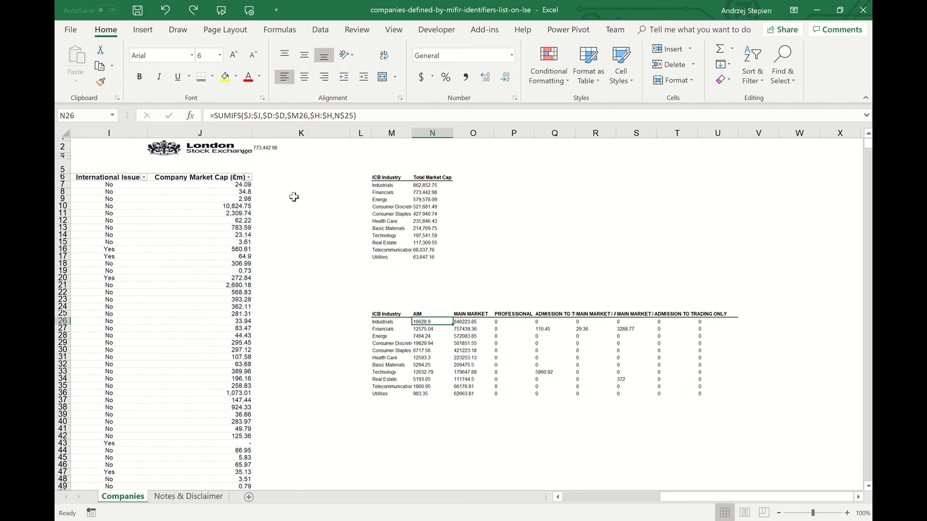
key("Down")
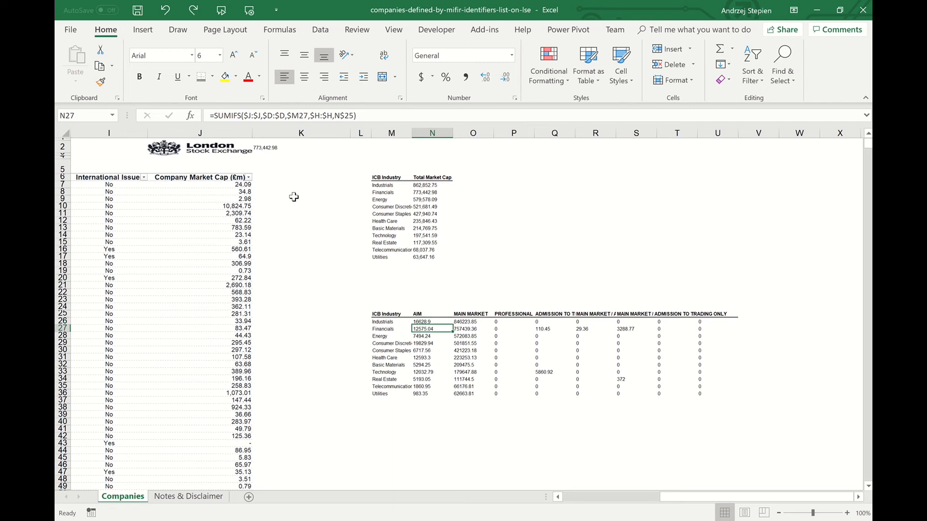
key("Up")
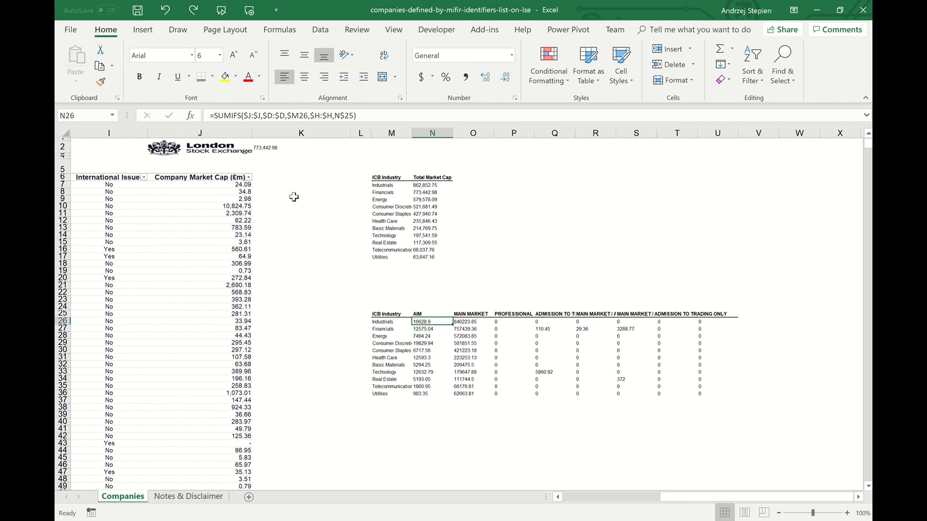
key("Right")
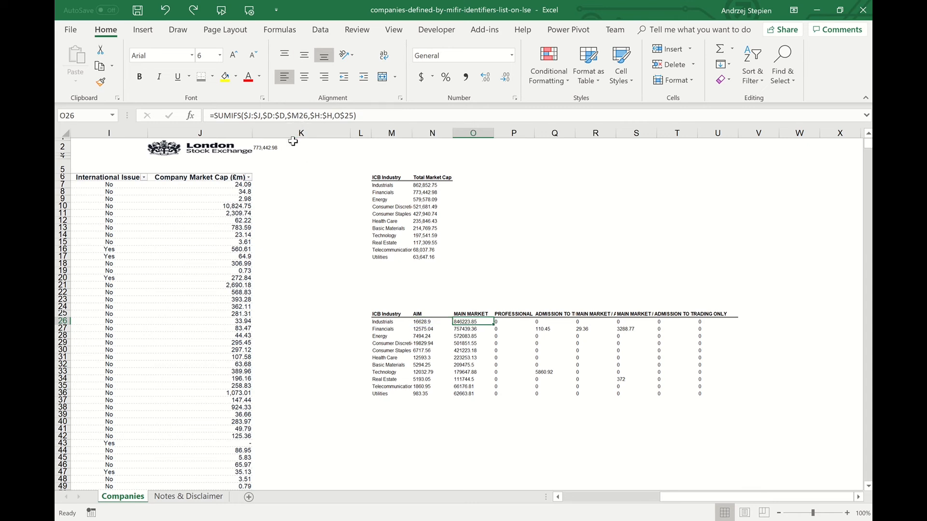
key("Right")
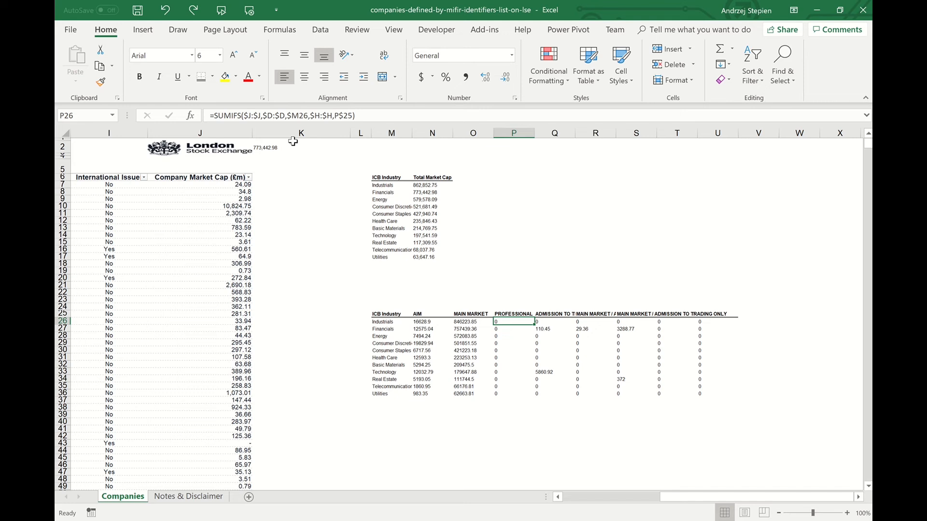
key("Left")
key("Left")
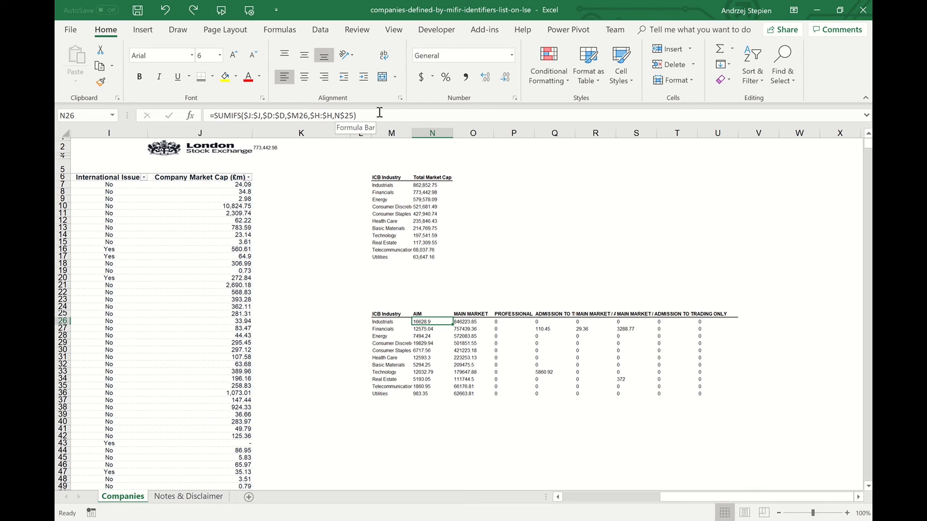
key("Down")
key("Right")
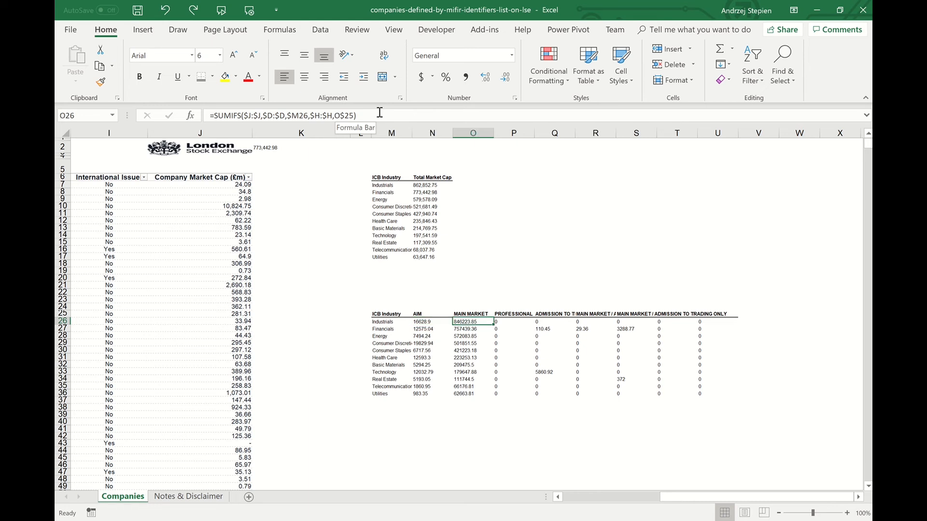
key("Down")
key("Left")
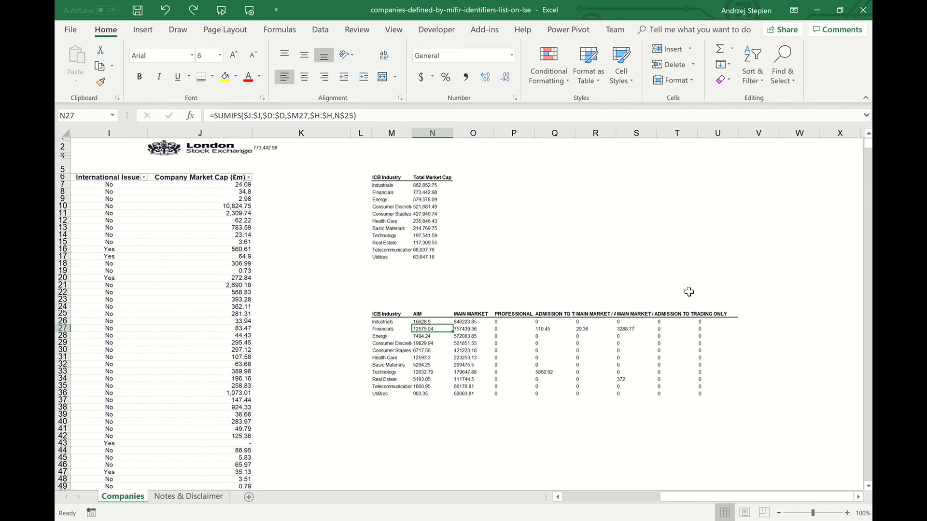
Check the market headers from S25 onward and clear the surplus formulas in T26:U36.
left_click(622, 314)
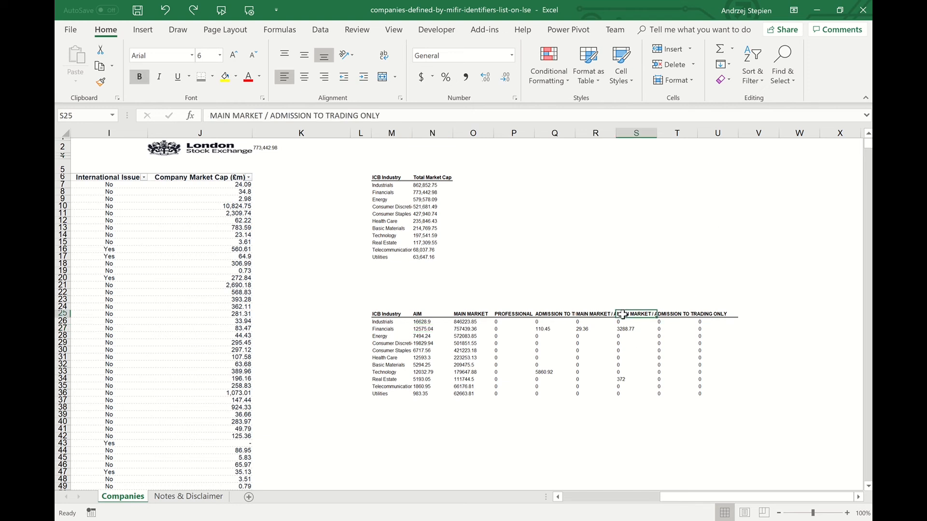
key("Right")
key("Left")
left_click_drag(649, 322, 686, 366)
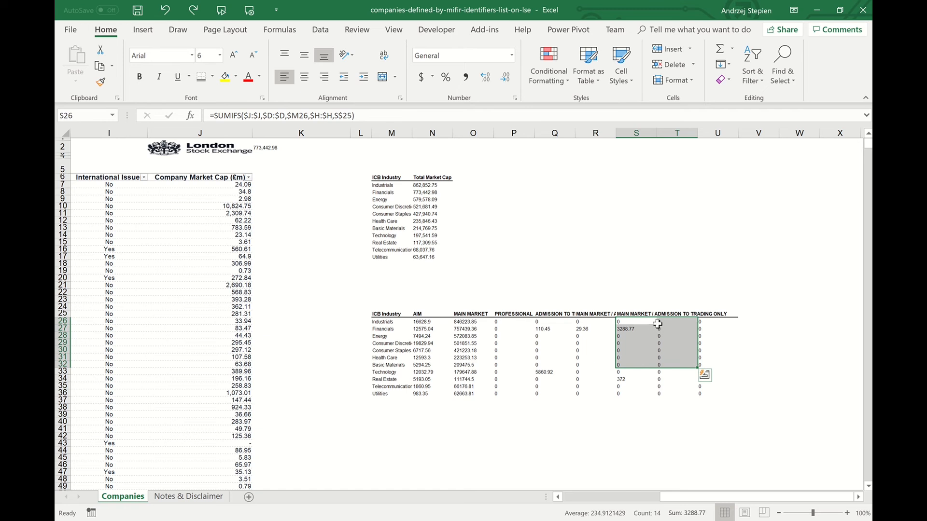
left_click_drag(659, 323, 704, 395)
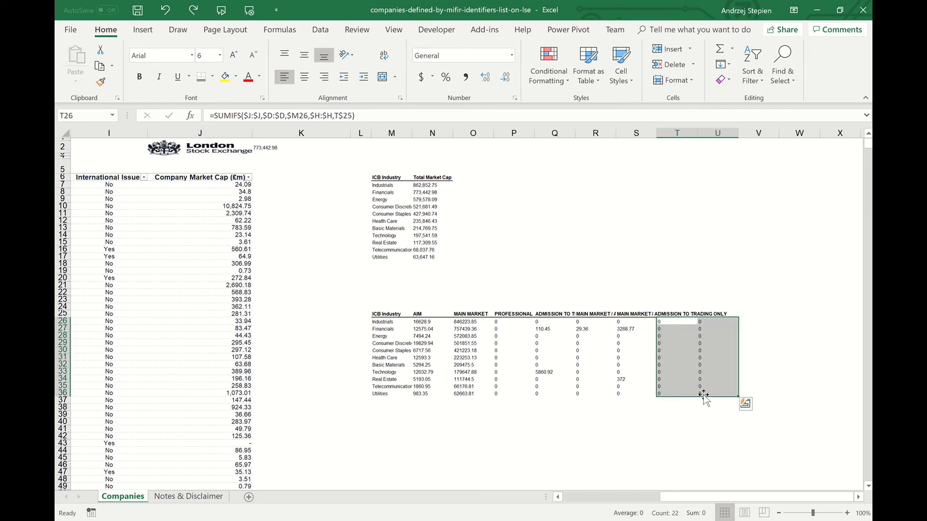
key("Delete")
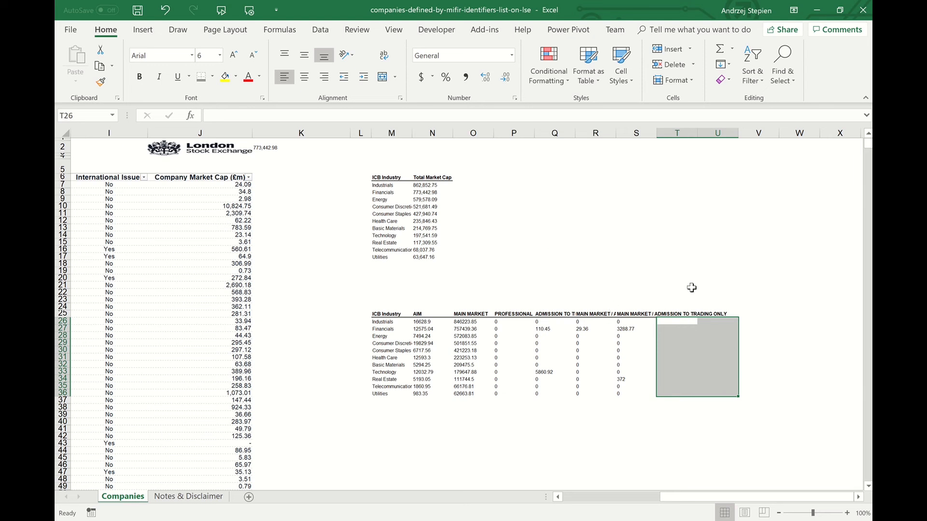
Total the market caps of the first summary table in N18 with =SUM(N7:N17).
left_click(424, 265)
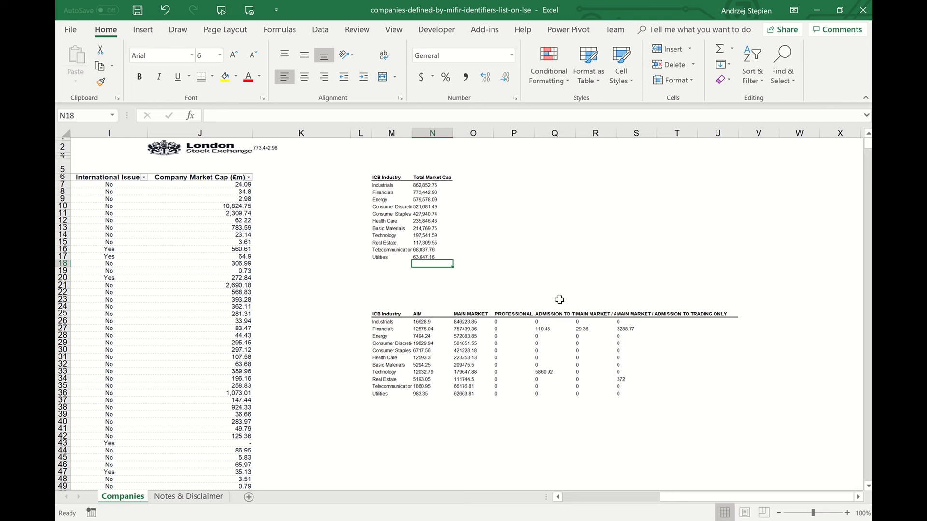
key("alt+equal")
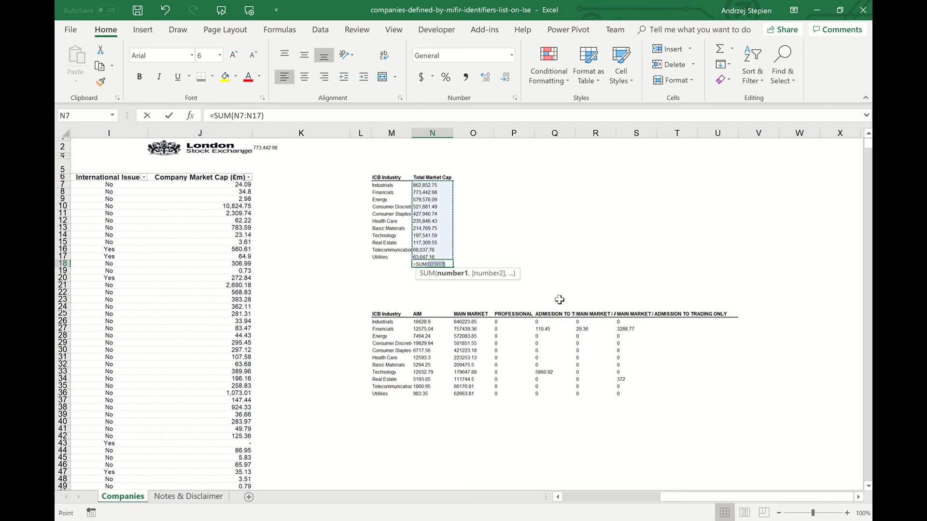
key("Return")
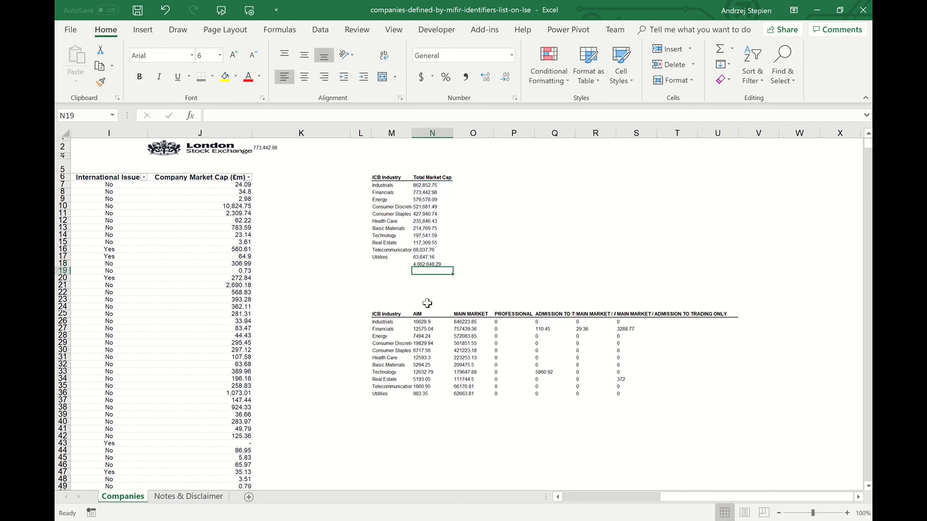
Format N26:S36 as numbers with thousands separators and two decimal places.
left_click(423, 322)
left_click_drag(424, 322, 630, 395)
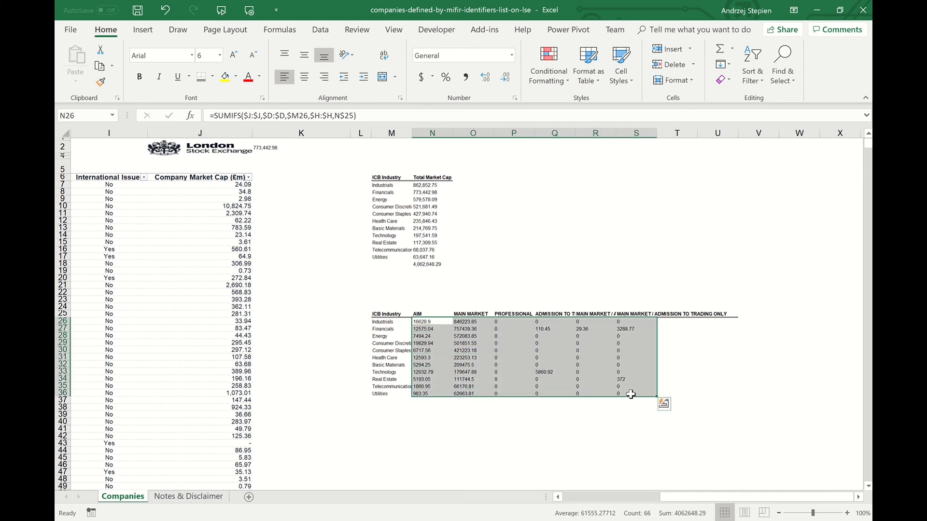
key("ctrl+shift+1")
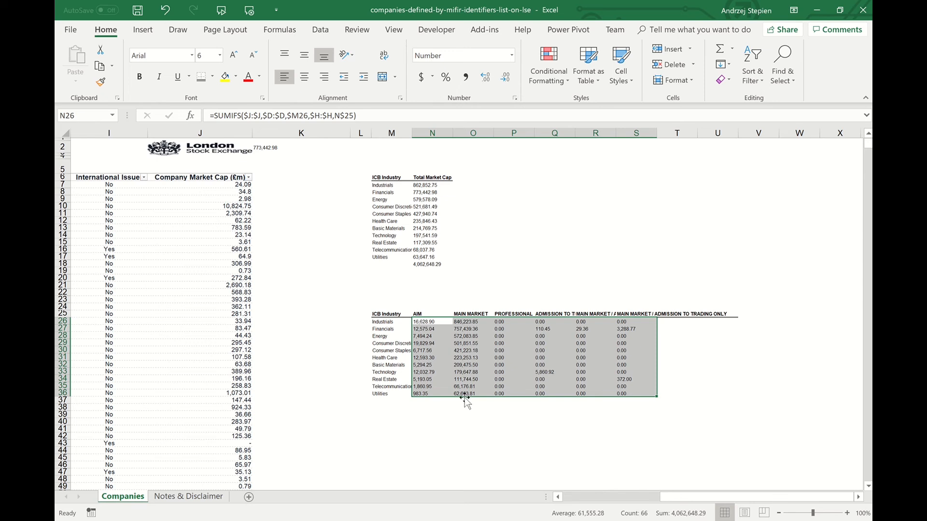
Label M37 as Total and sum the AIM column in N37 with =SUM(N26:N36).
left_click(391, 402)
type("T")
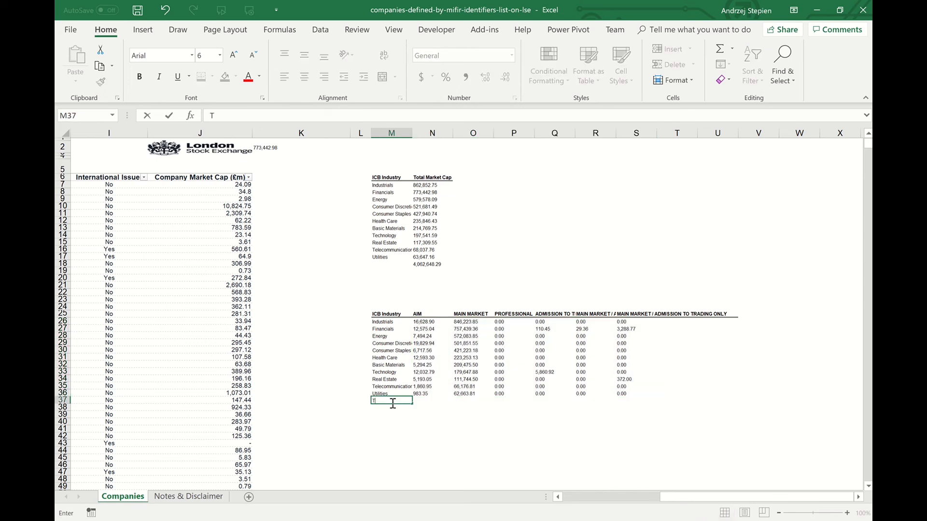
type("otal")
key("Tab")
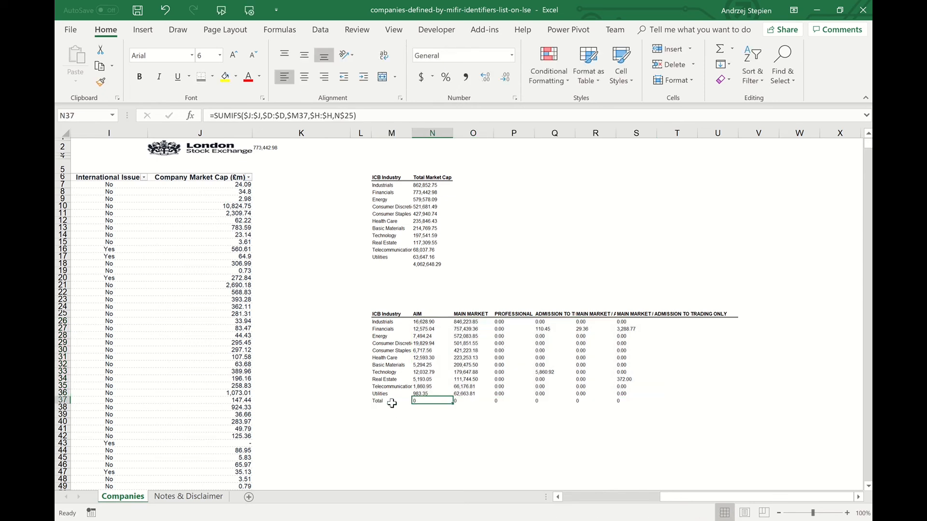
key("alt+equal")
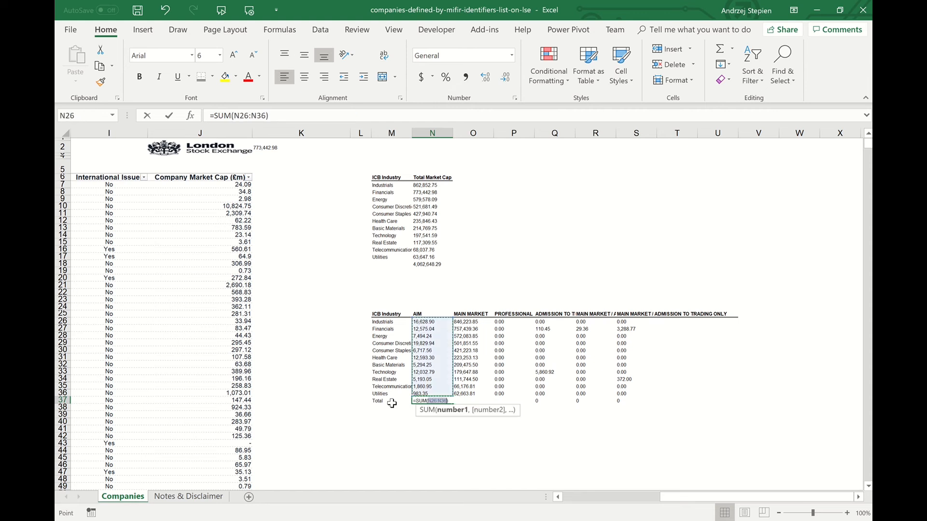
key("Return")
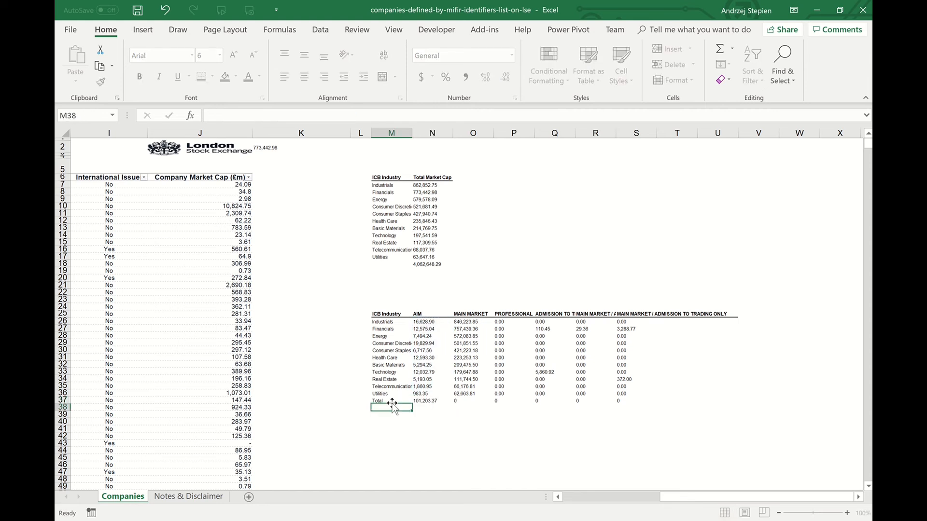
Fill the N37 total formula across the Total row through S37.
left_click(431, 402)
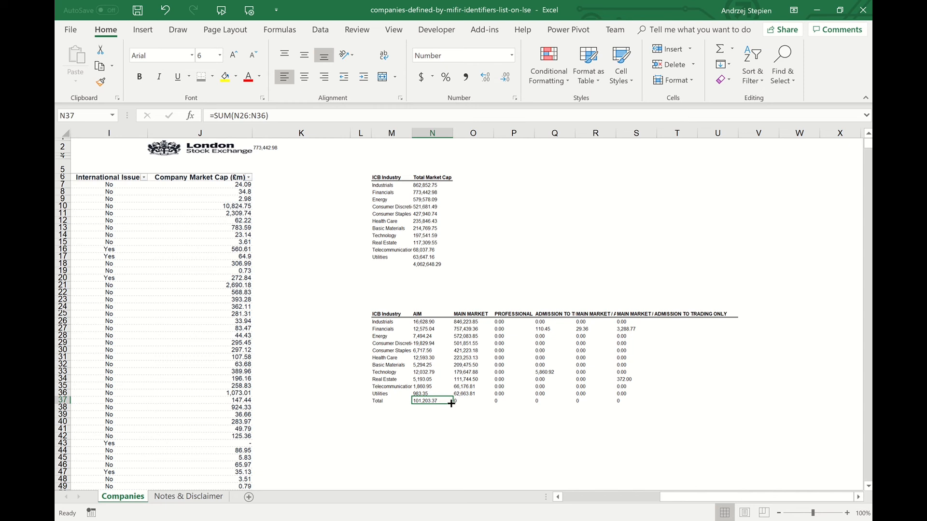
left_click_drag(453, 404, 640, 400)
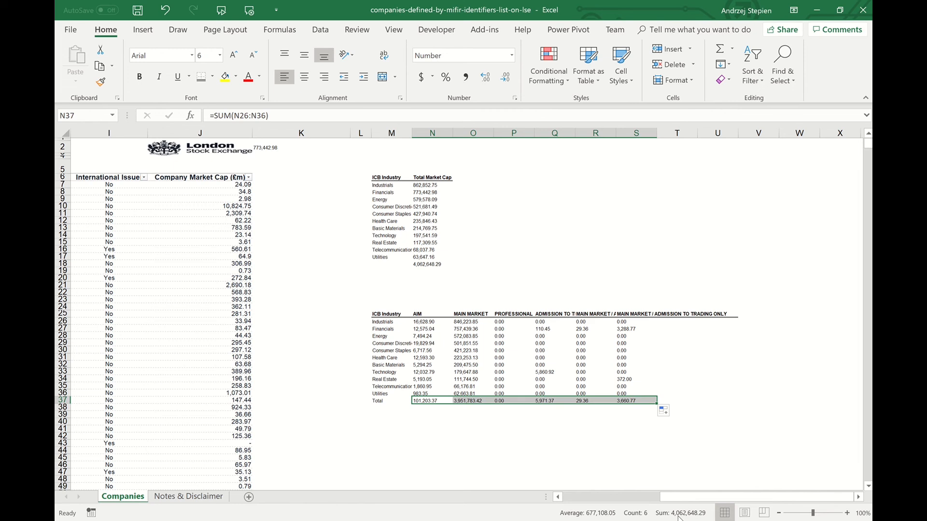
key("ctrl+z")
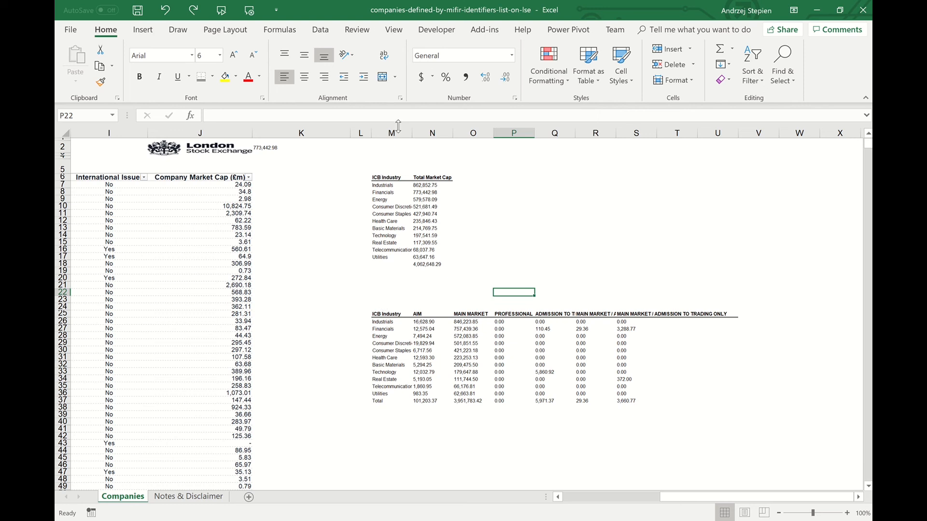
AutoFit the widths of columns M to S to their contents.
left_click_drag(397, 130, 638, 149)
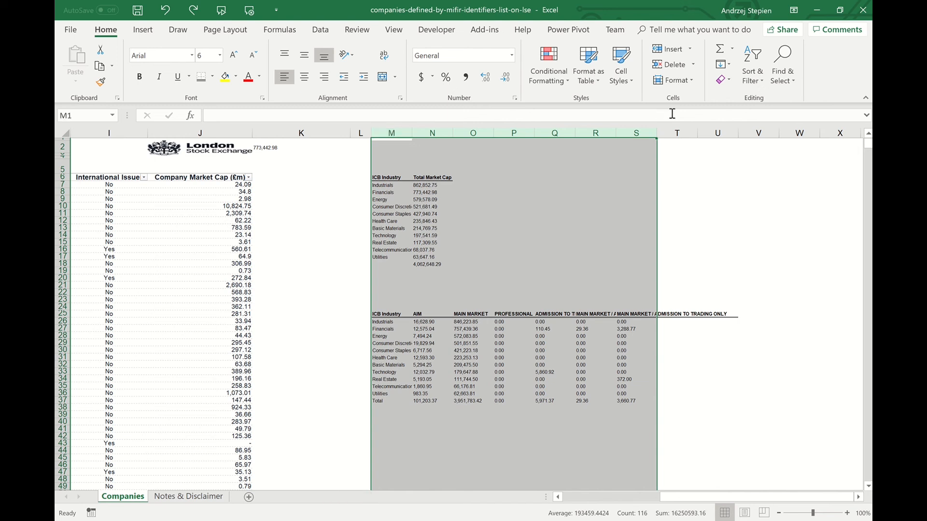
double_click(656, 132)
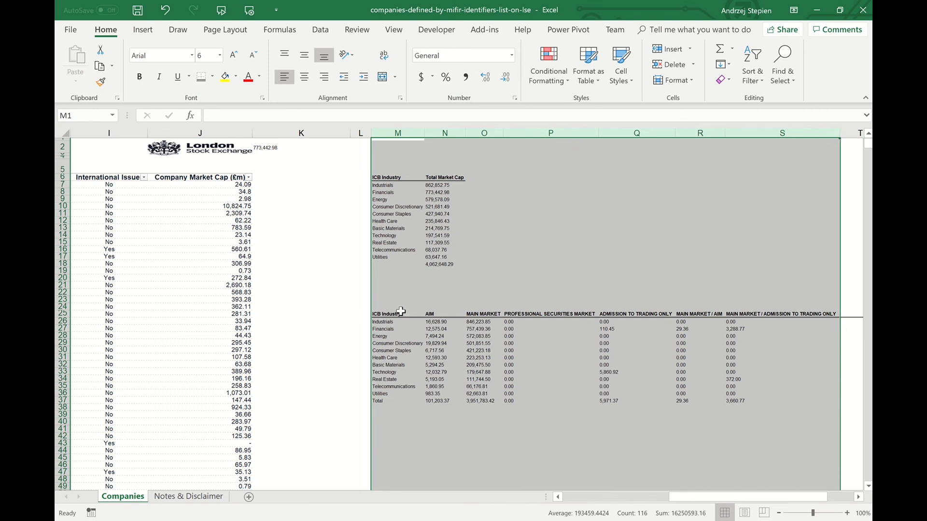
Enlarge the second summary table's font to size 9 across M25:S38 and increase the height of rows 25 to 37.
left_click_drag(401, 314, 402, 321)
left_click_drag(622, 429, 772, 408)
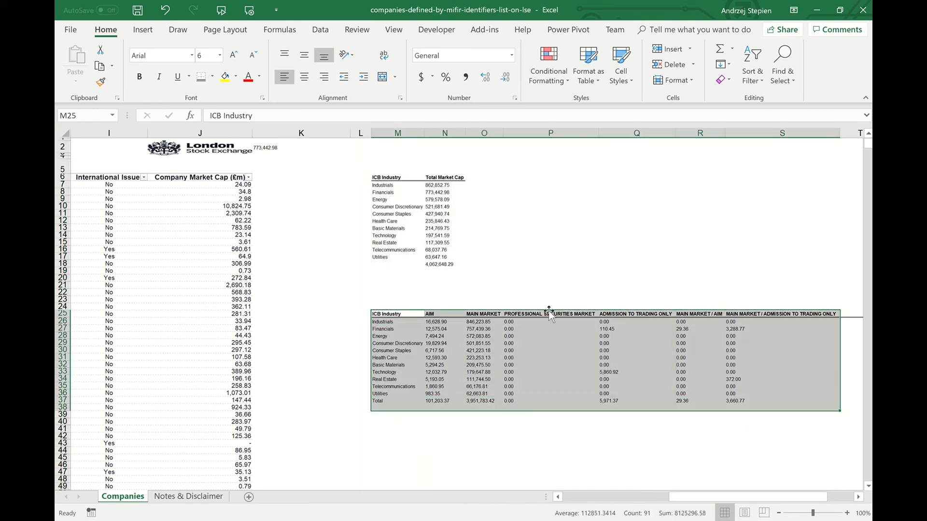
left_click(232, 55)
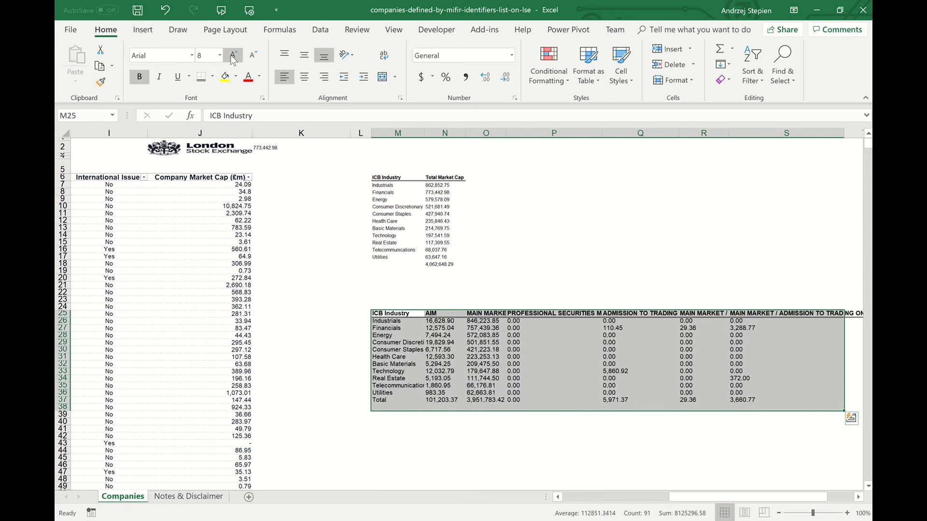
left_click(231, 55)
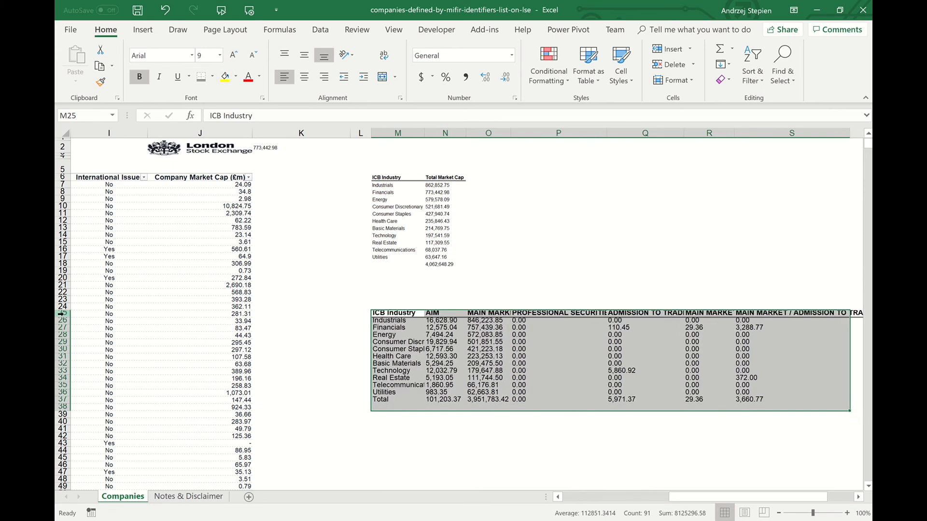
left_click_drag(61, 313, 66, 401)
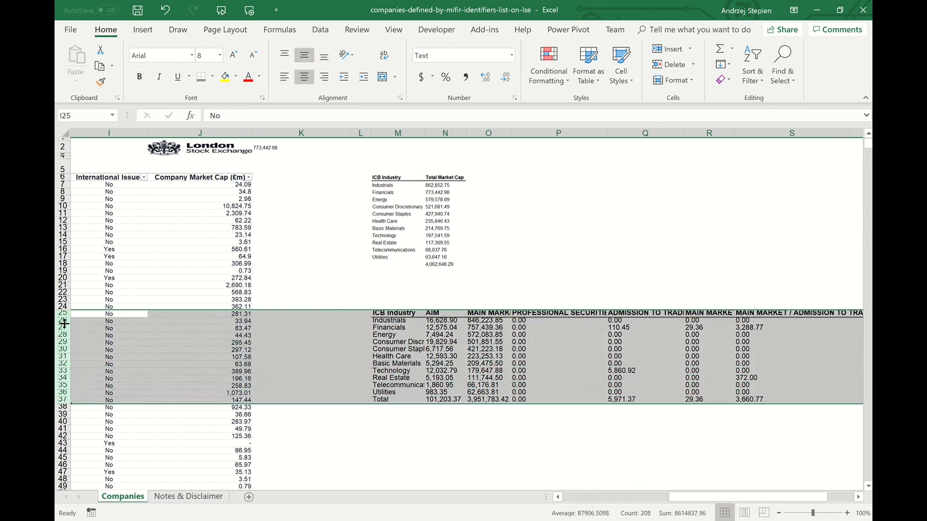
left_click_drag(64, 323, 67, 331)
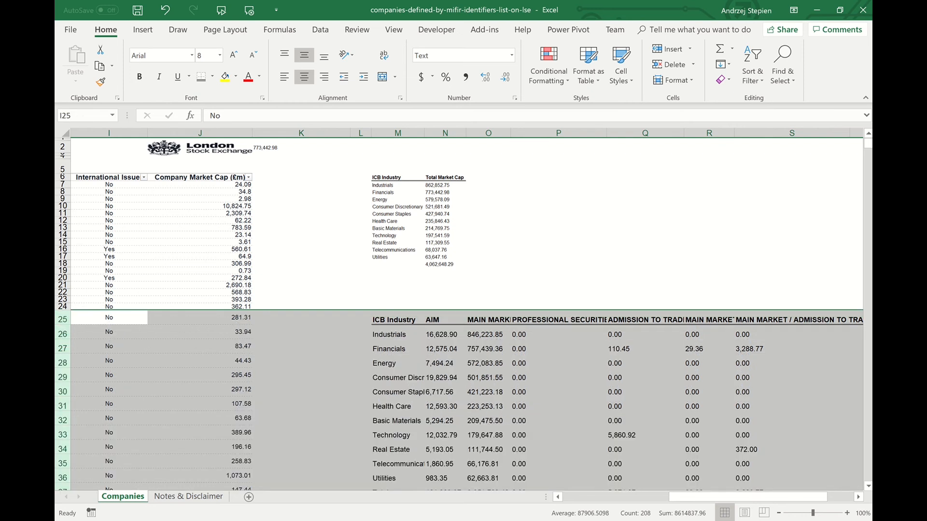
Add a top border to the Total row M37:S37 of the second summary table and make its text bold.
double_click(858, 496)
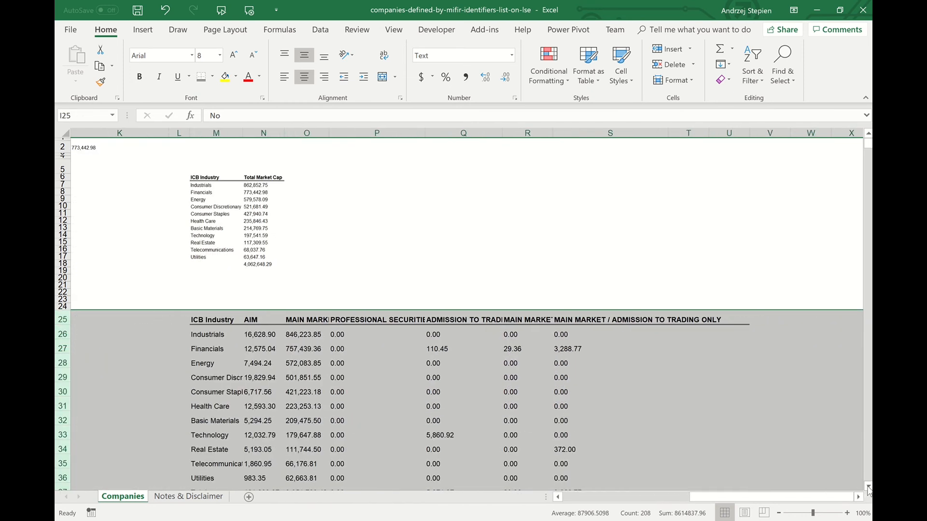
double_click(867, 486)
double_click(868, 487)
double_click(867, 486)
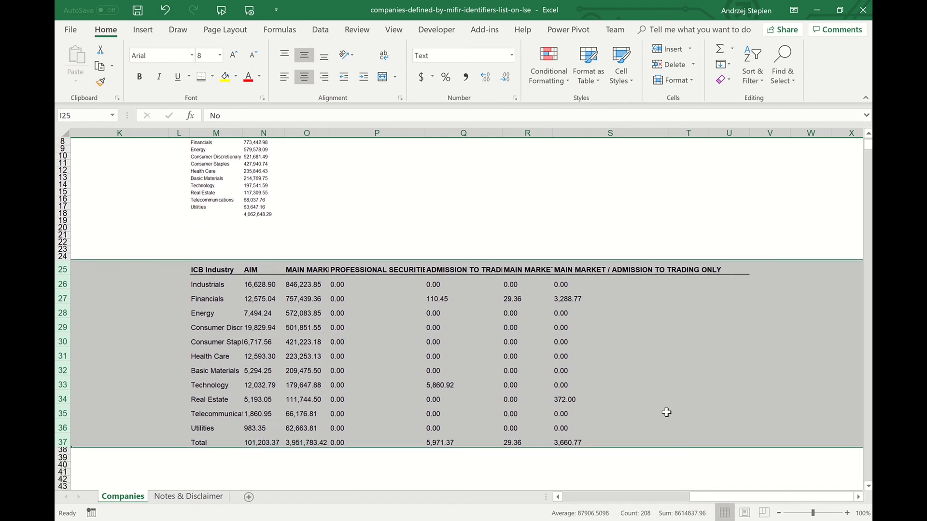
left_click(626, 442)
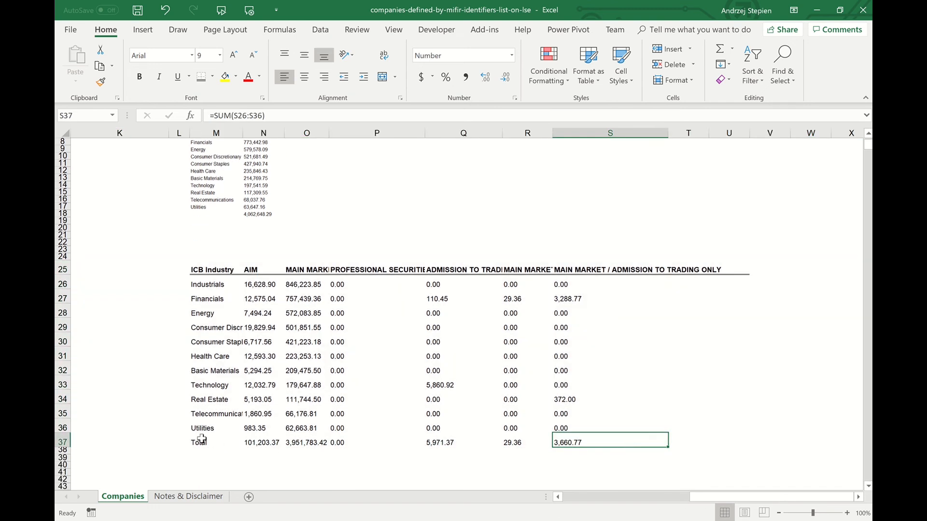
left_click_drag(218, 445, 561, 441)
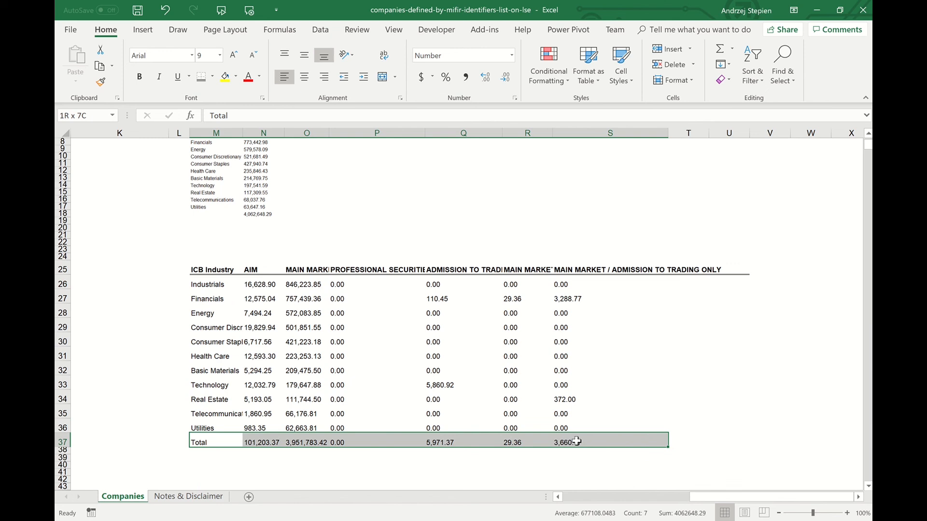
left_click(213, 77)
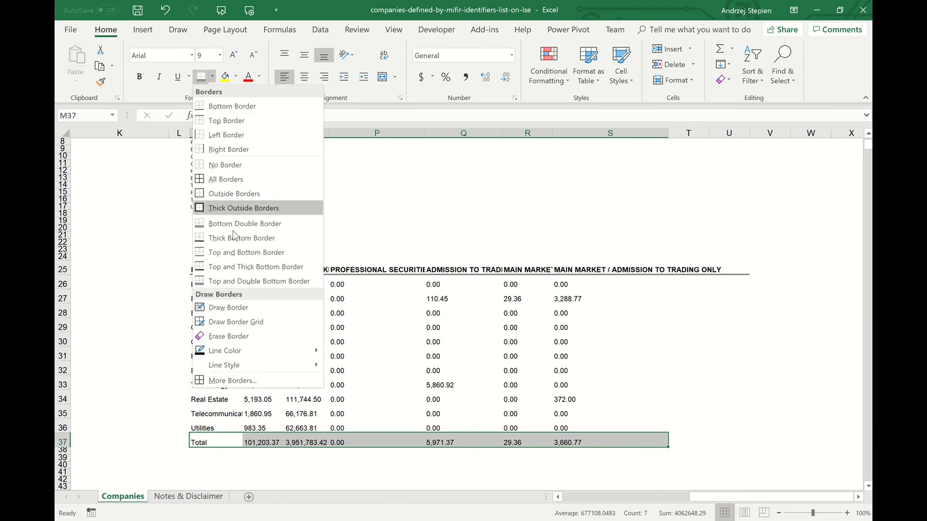
left_click(243, 380)
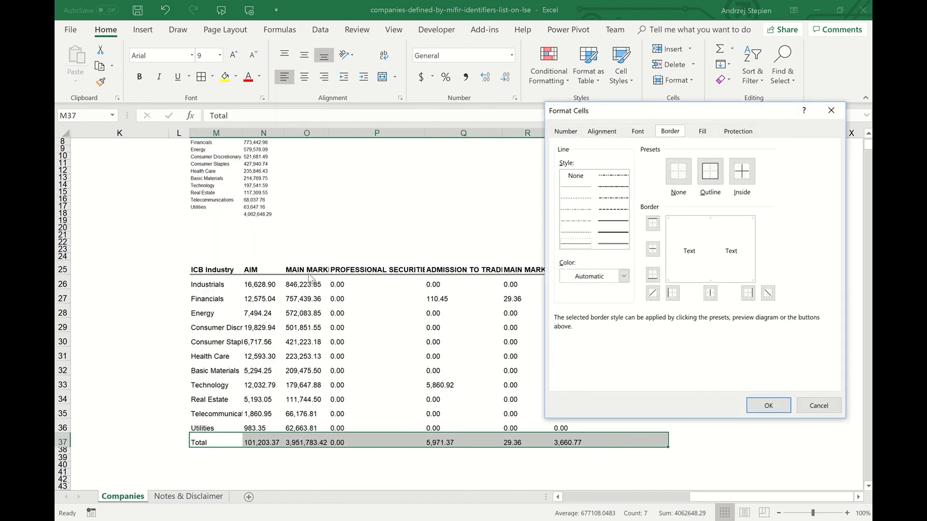
left_click(618, 244)
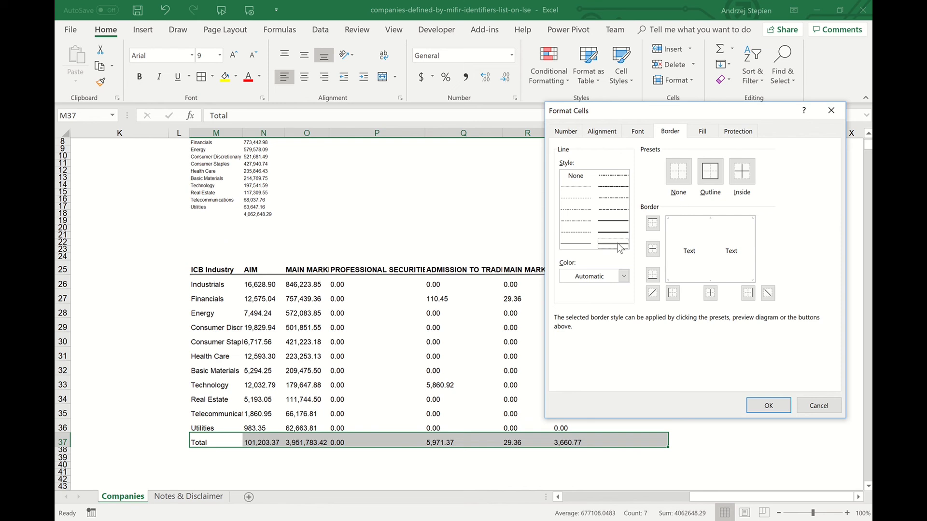
left_click(710, 219)
left_click(768, 406)
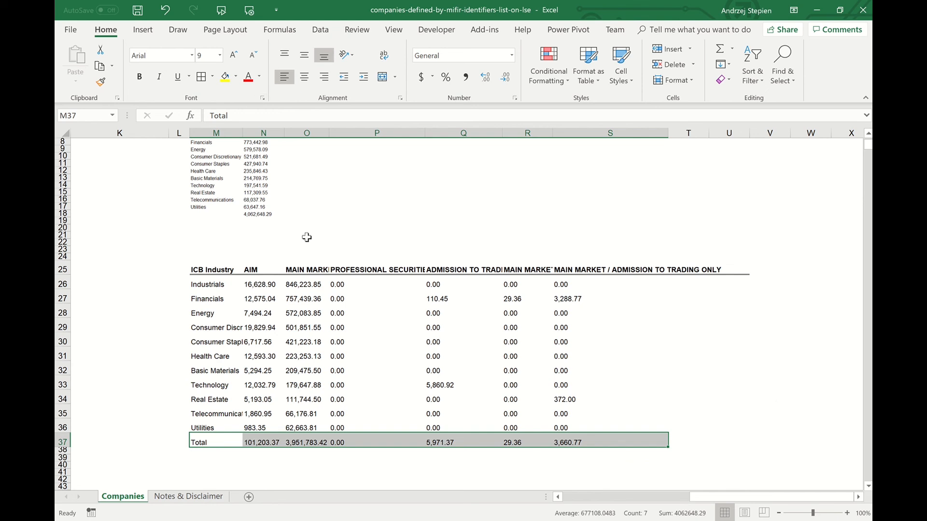
key("ctrl+b")
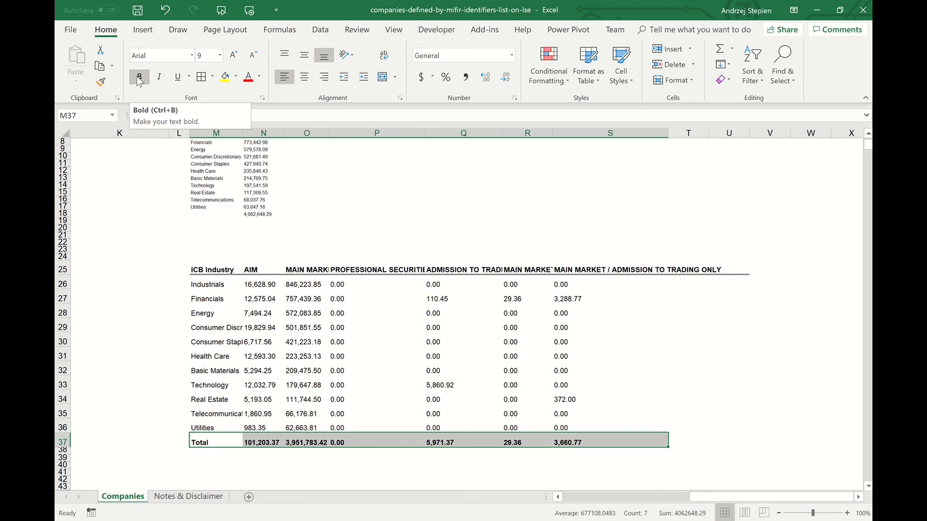
left_click(666, 359)
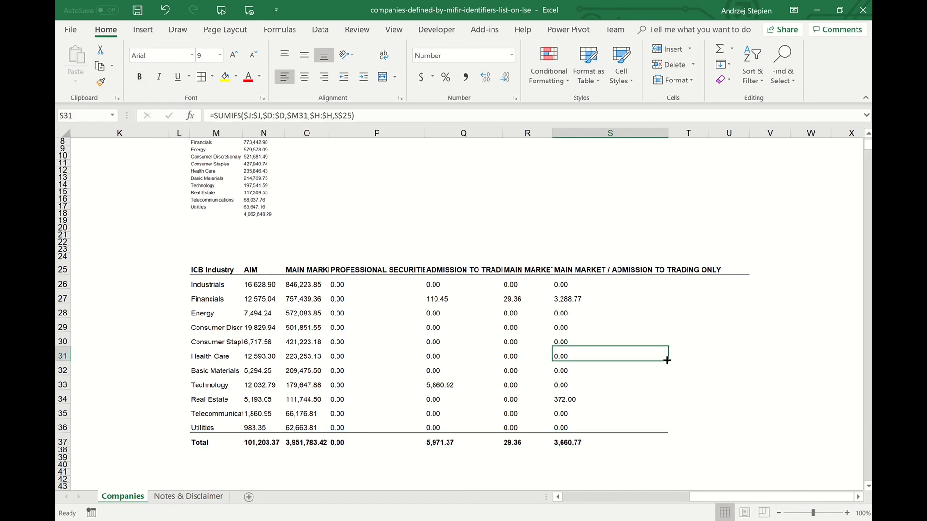
Apply the green-yellow-red color scale as conditional formatting to the market cap figures in N26:S36.
left_click(265, 291)
left_click(267, 284)
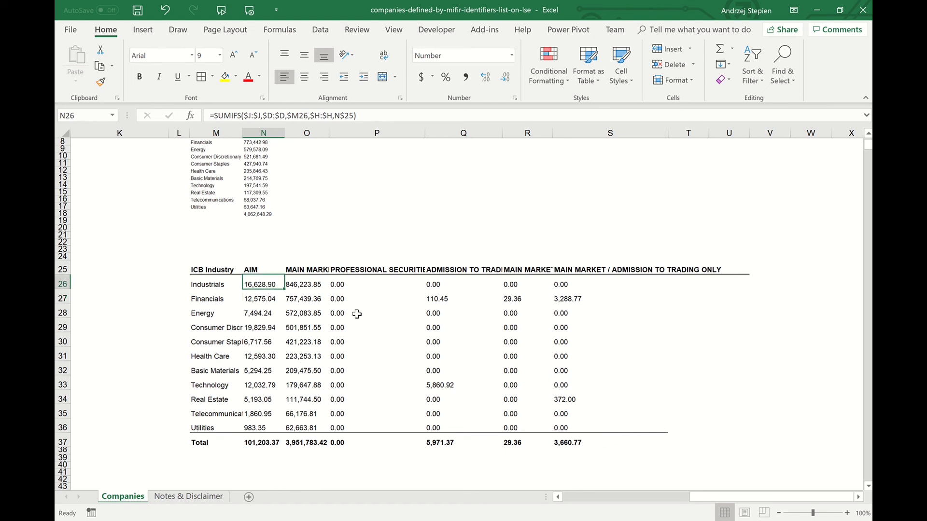
left_click_drag(356, 315, 571, 424)
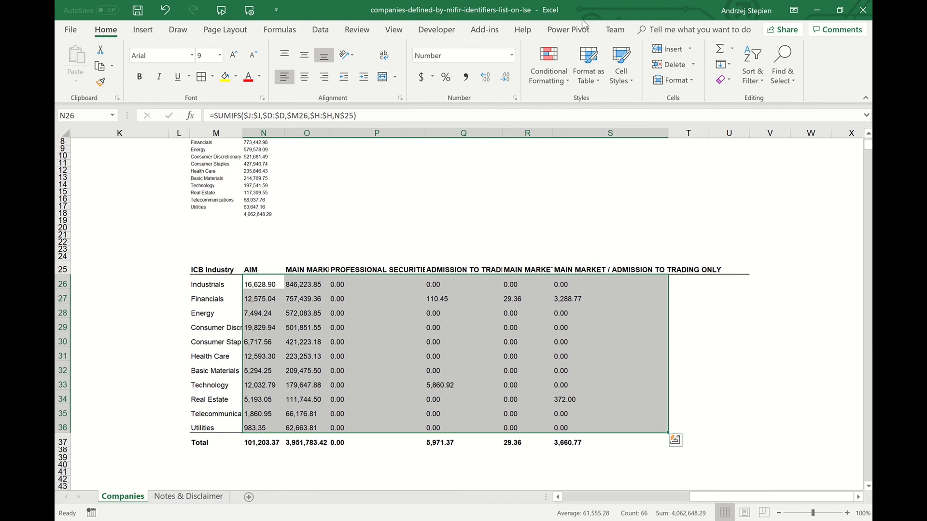
left_click(550, 83)
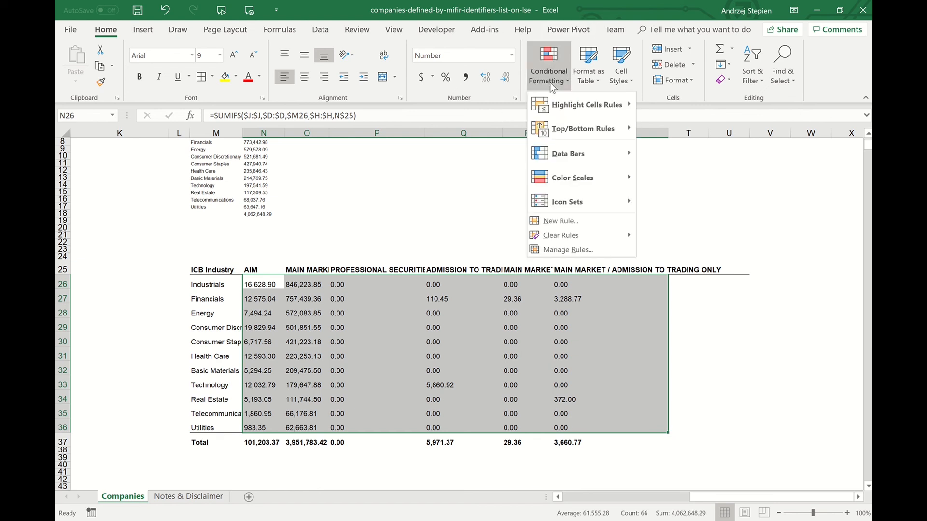
mouse_move(570, 177)
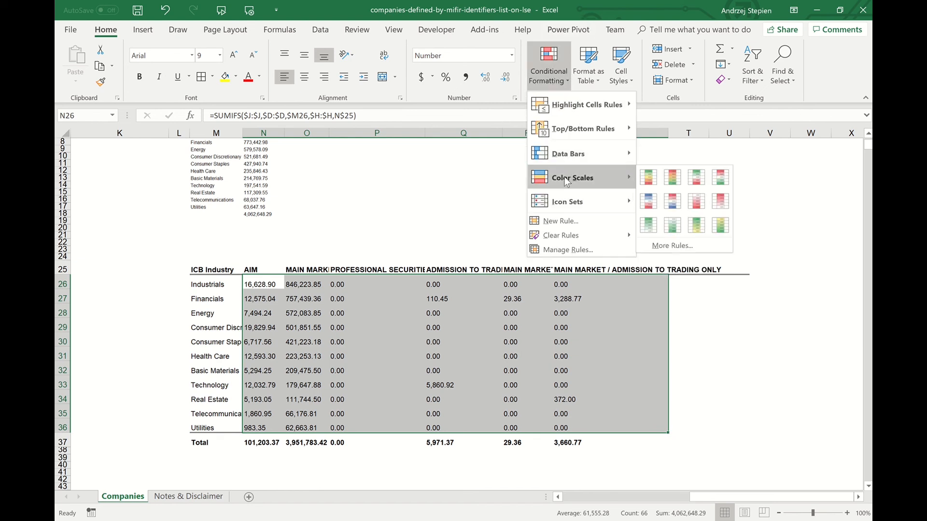
left_click(650, 179)
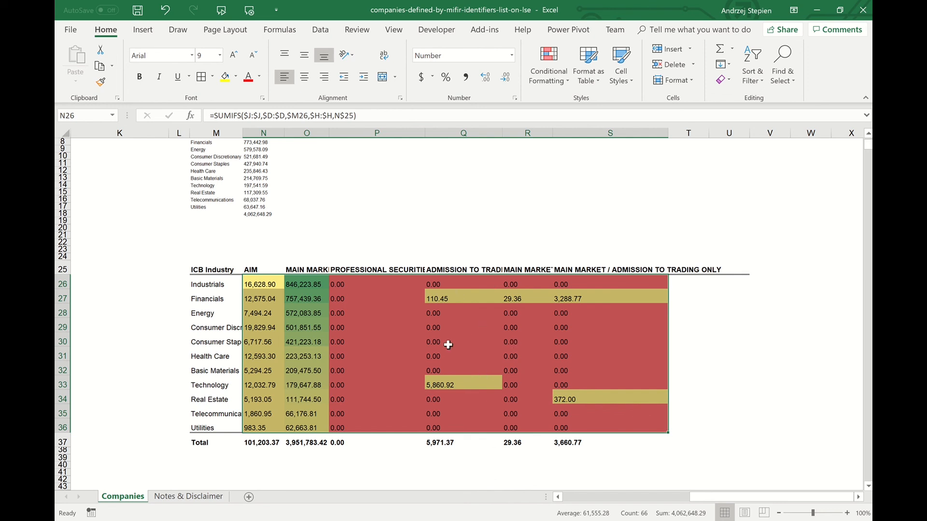
left_click(305, 285)
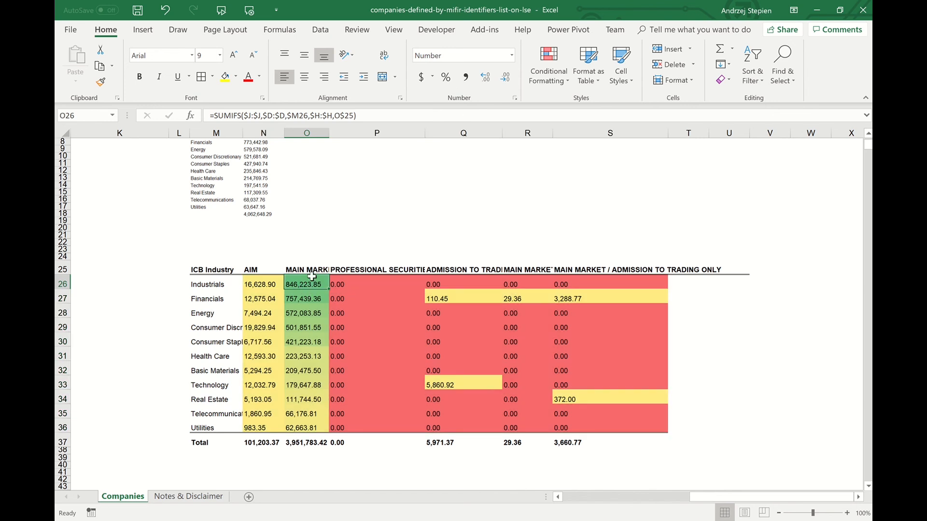
AutoFit the MAIN MARKET column O and the ICB Industry column M to the enlarged text.
double_click(330, 133)
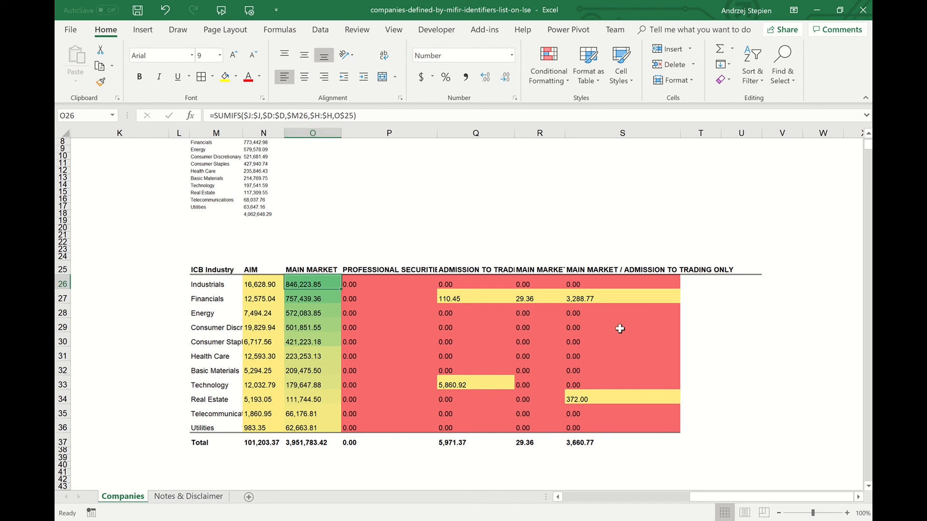
scroll(672, 213, "up", 1, "ctrl")
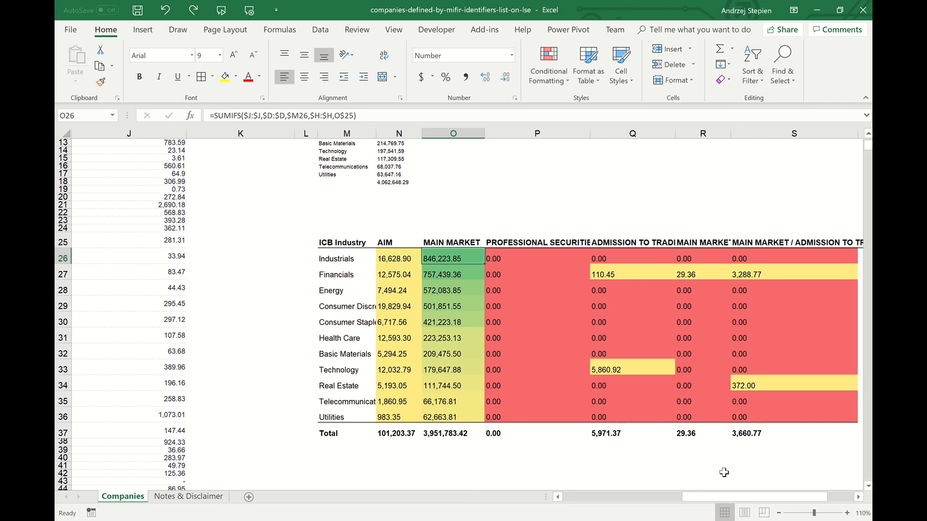
left_click(859, 497)
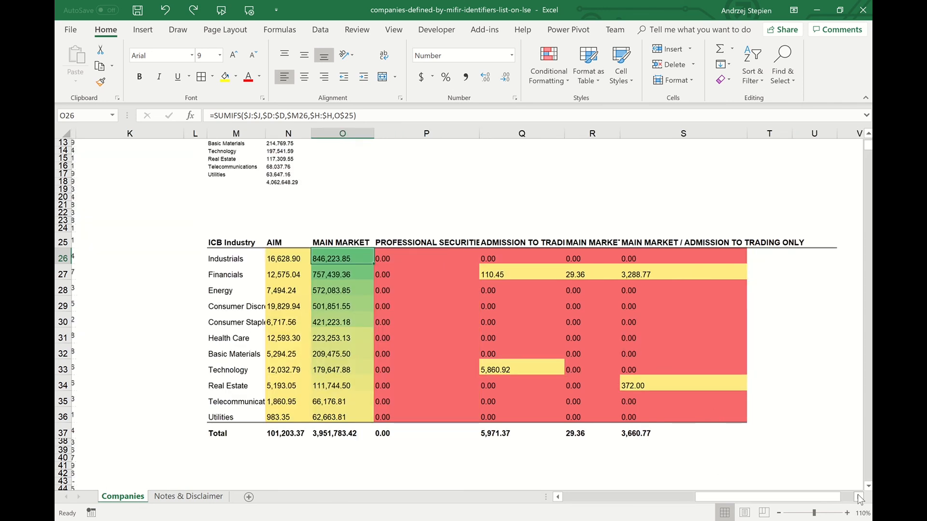
left_click(868, 487)
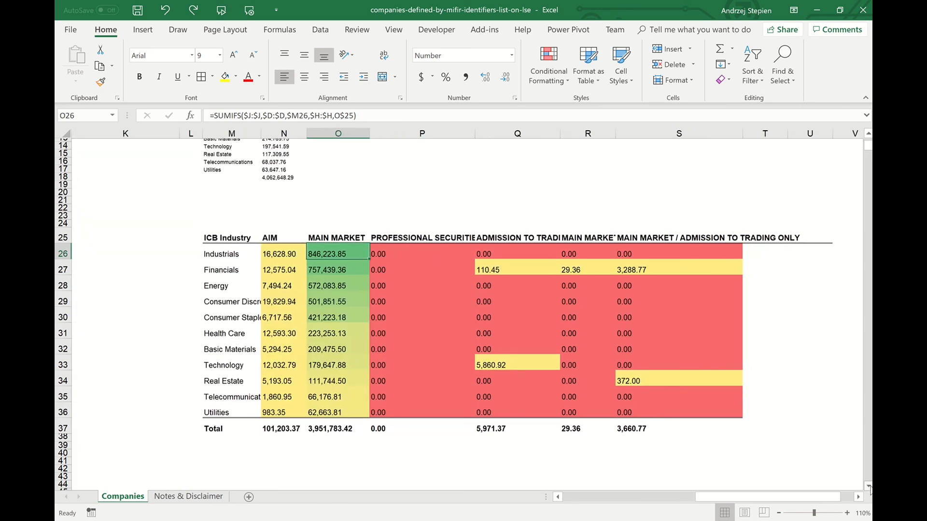
left_click(869, 486)
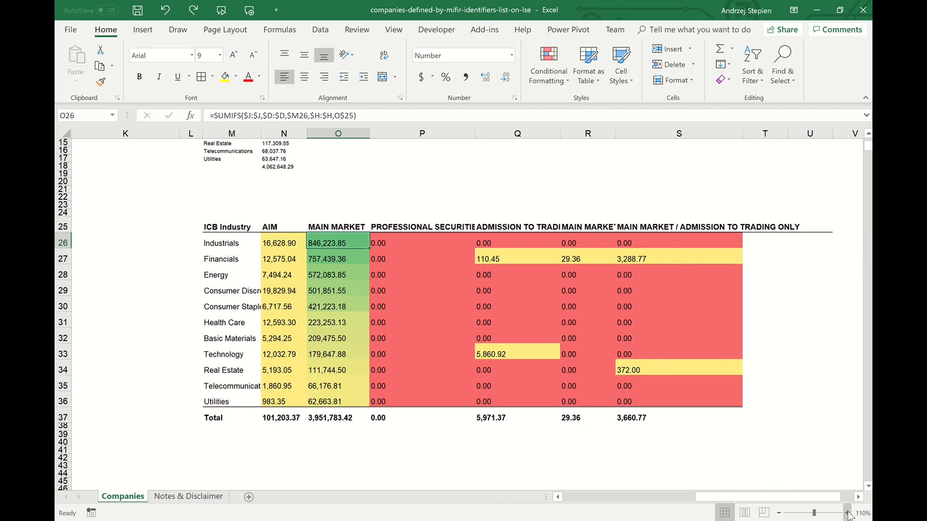
left_click(848, 514)
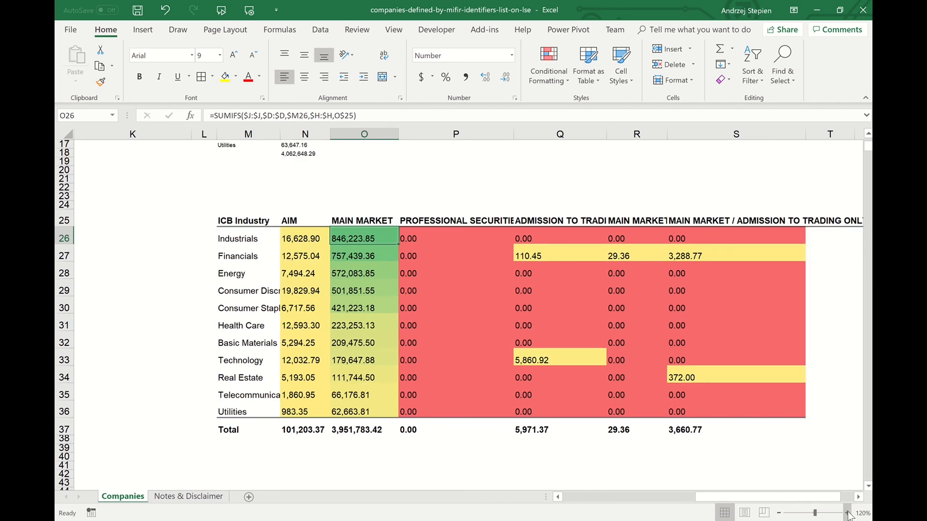
left_click(848, 513)
left_click(859, 497)
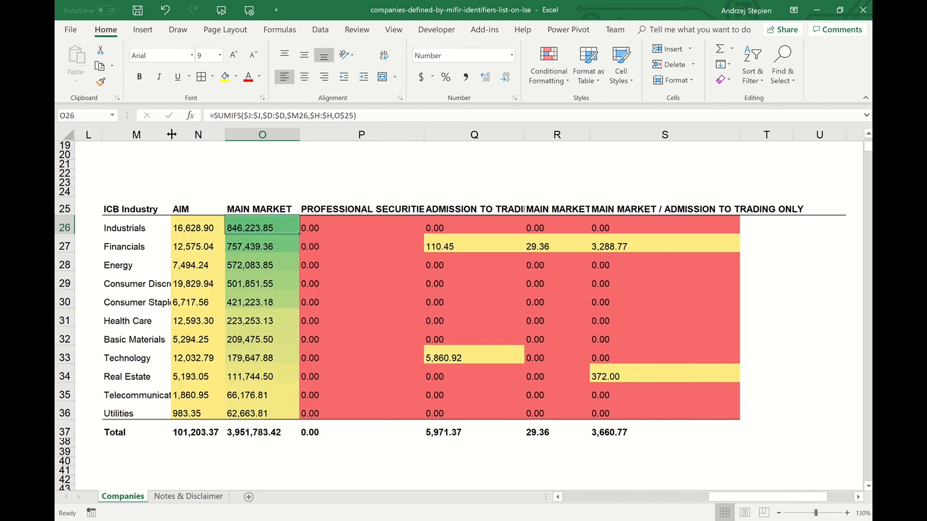
double_click(172, 134)
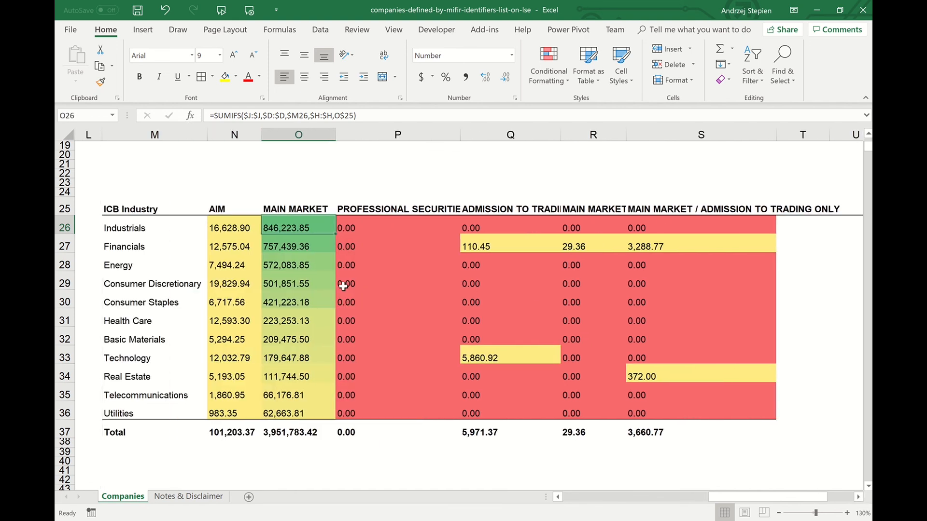